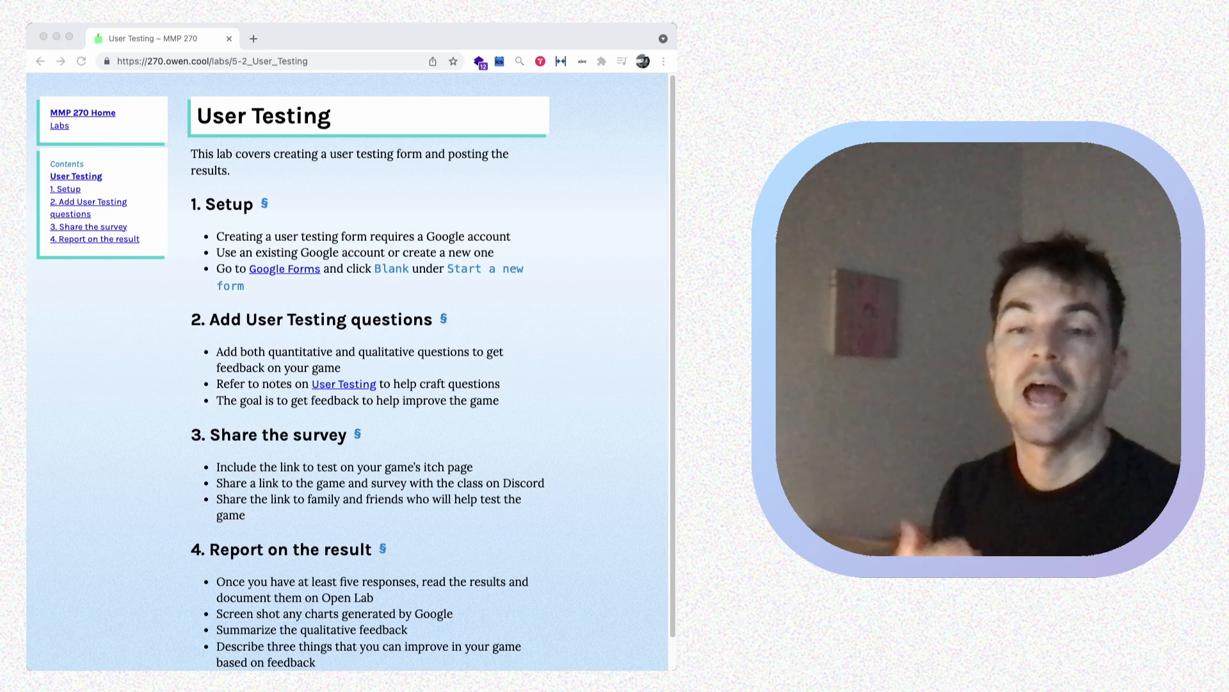
# - Open Google Forms in a new tab and switch it to a different Google account
pyautogui.scroll(-2, 352, 372)
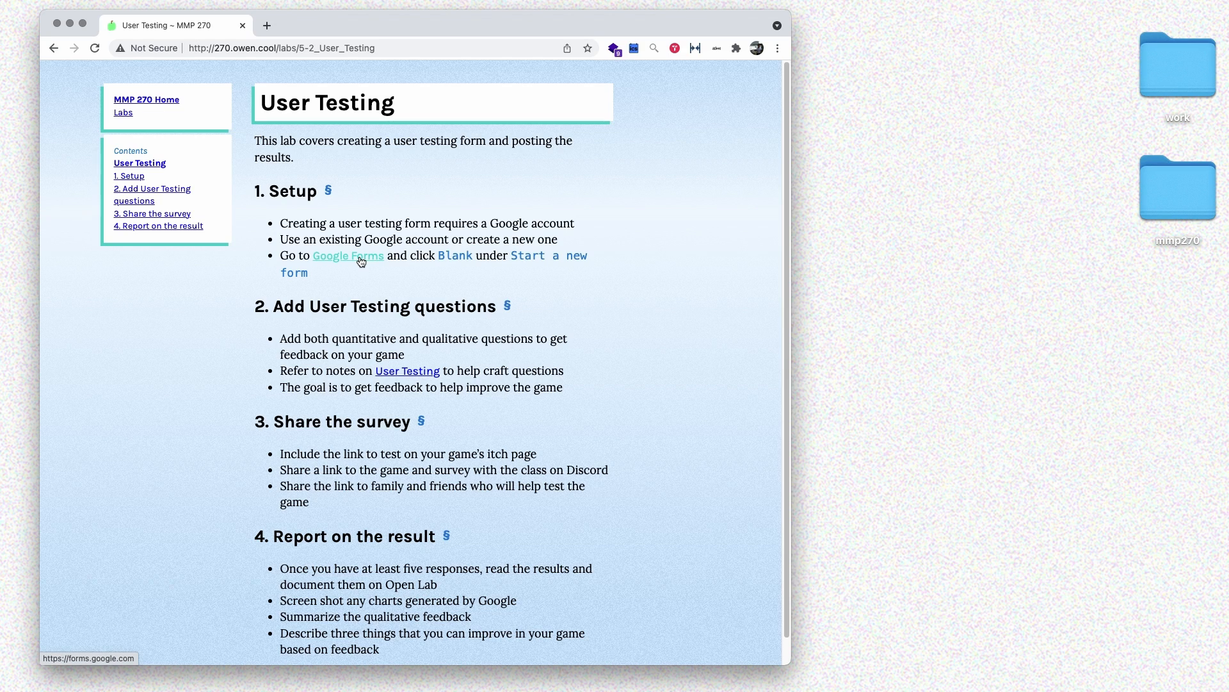
pyautogui.click(360, 258)
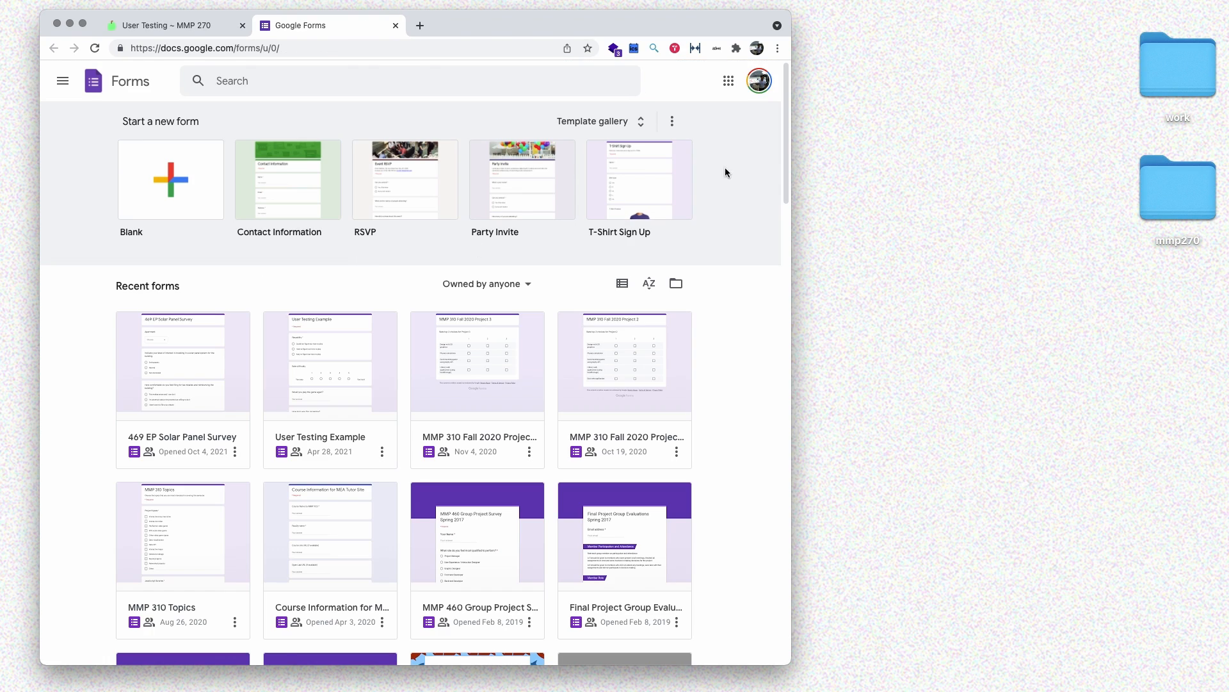
pyautogui.click(753, 89)
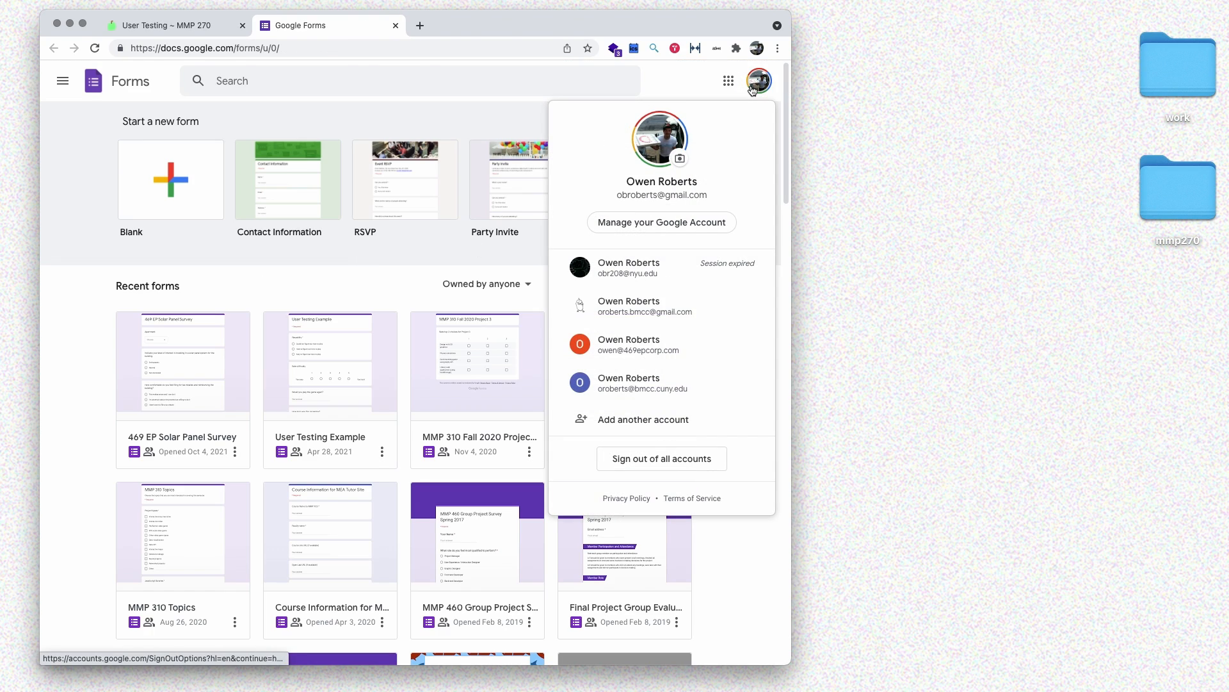
pyautogui.click(671, 316)
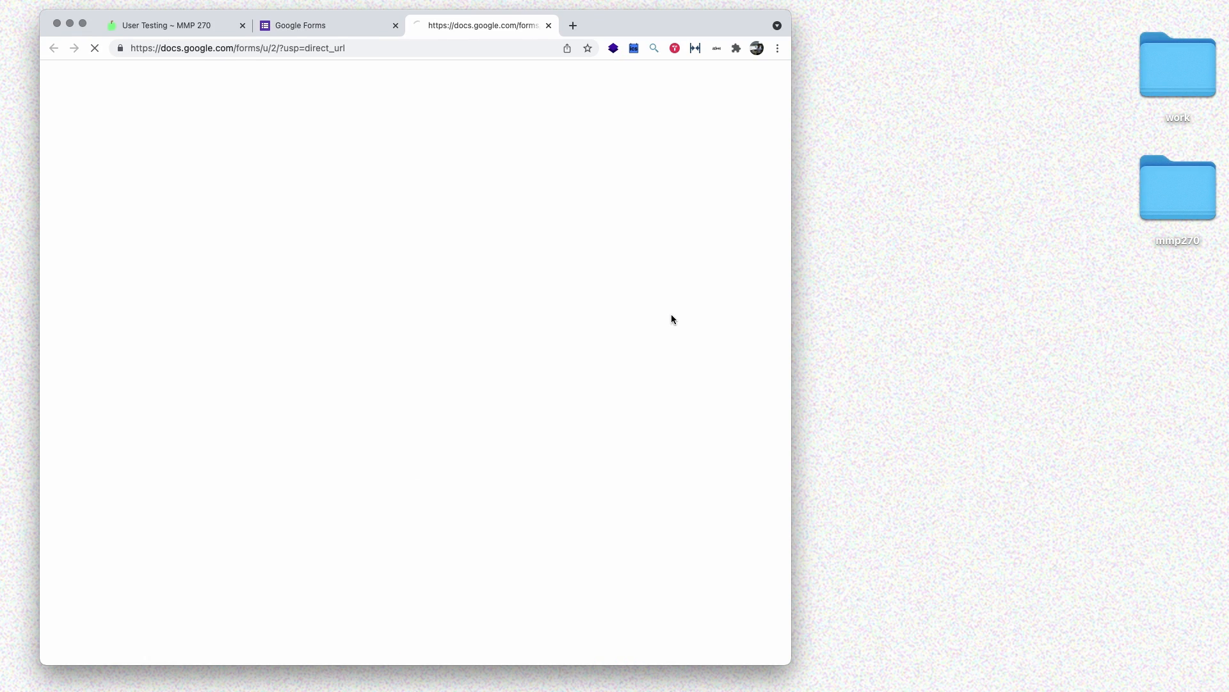
pyautogui.click(395, 25)
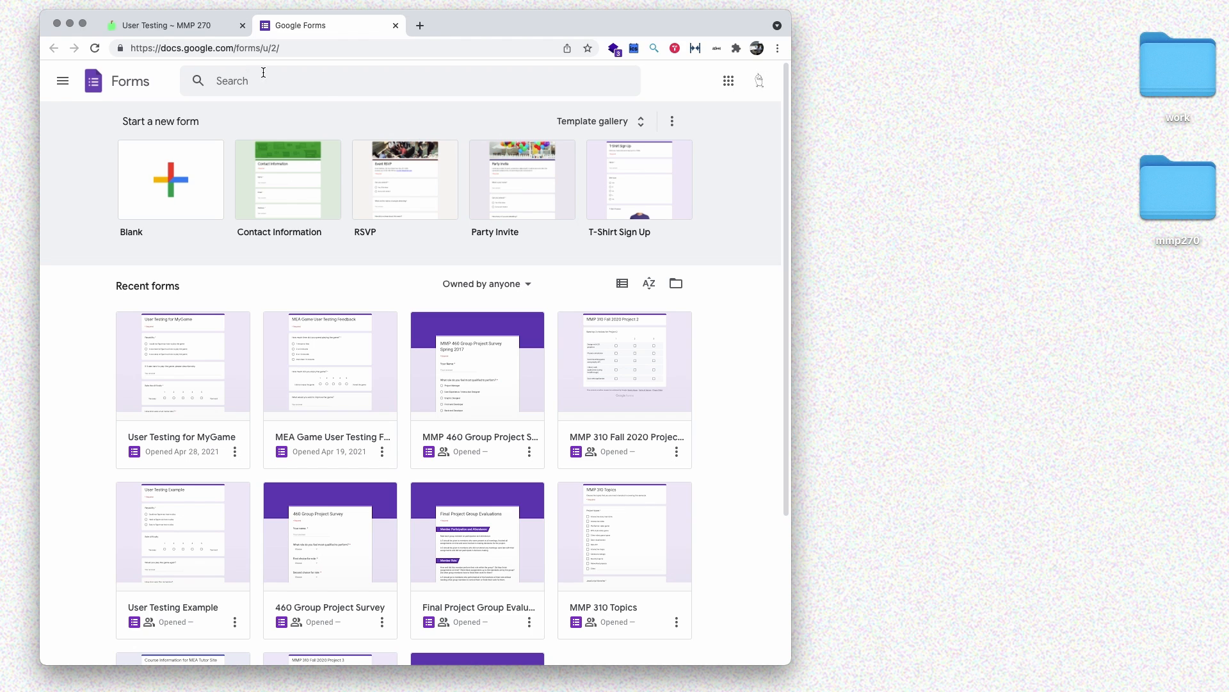
# - Try reaching Google Forms from a private window's sign-in page, then close that window
pyautogui.press('shift+super+n')
pyautogui.write('forms')
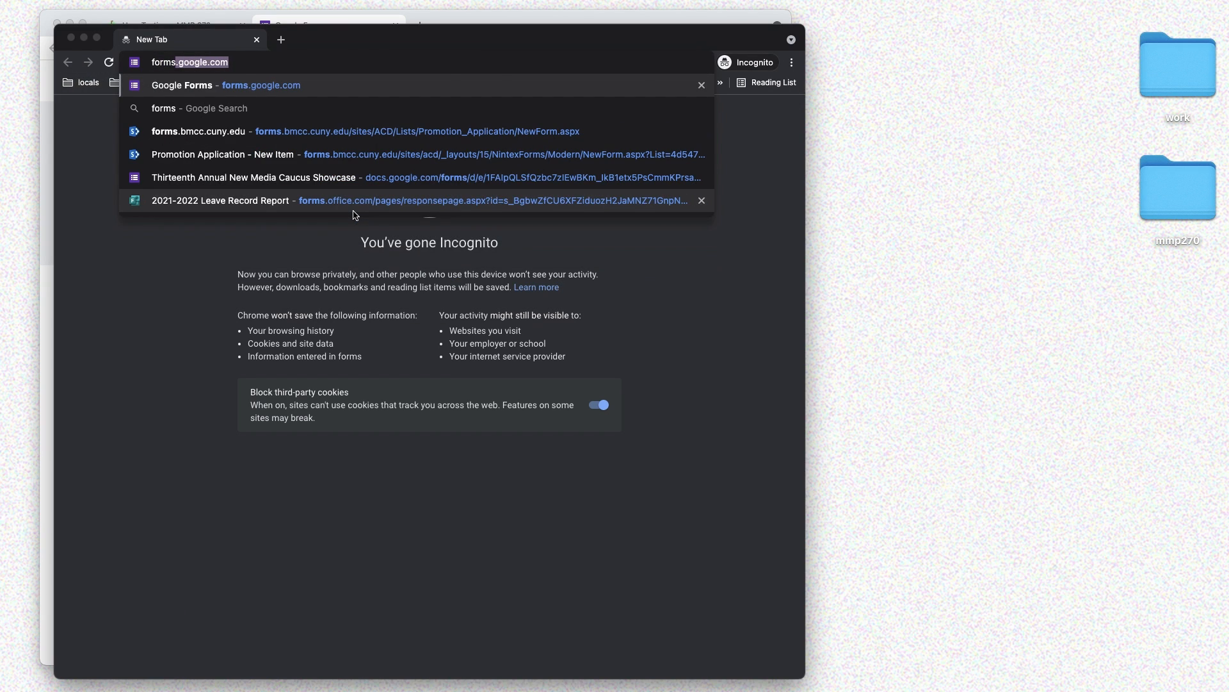
pyautogui.press('Return')
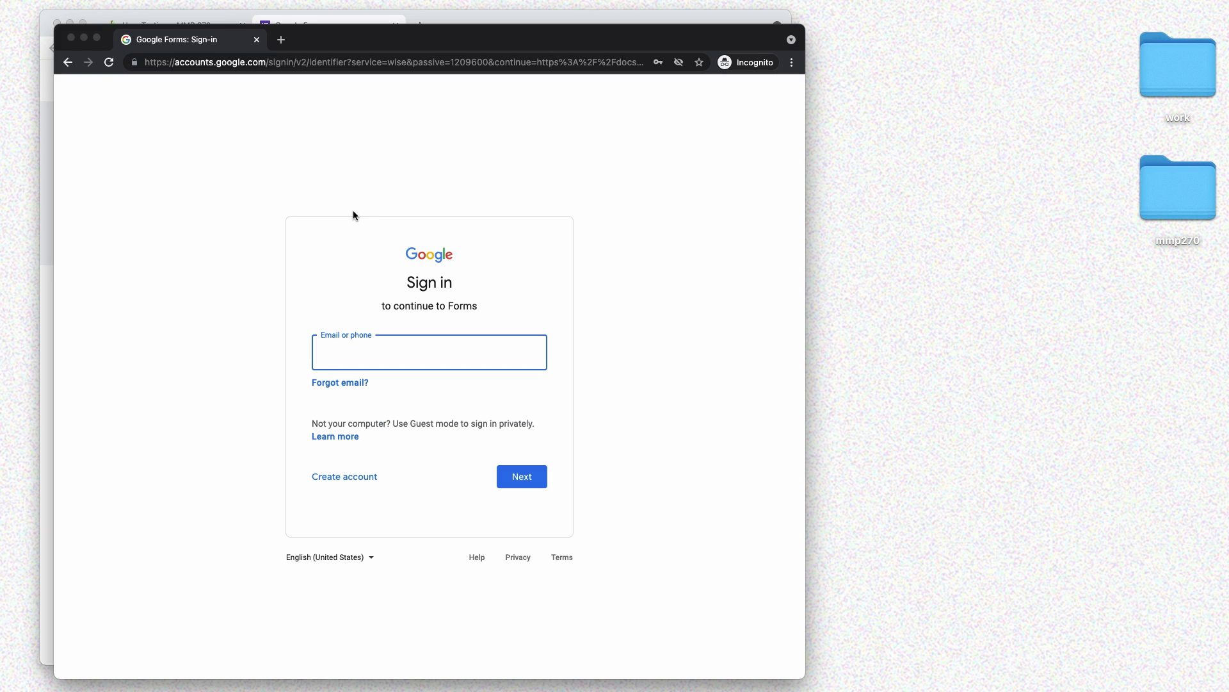
pyautogui.click(343, 476)
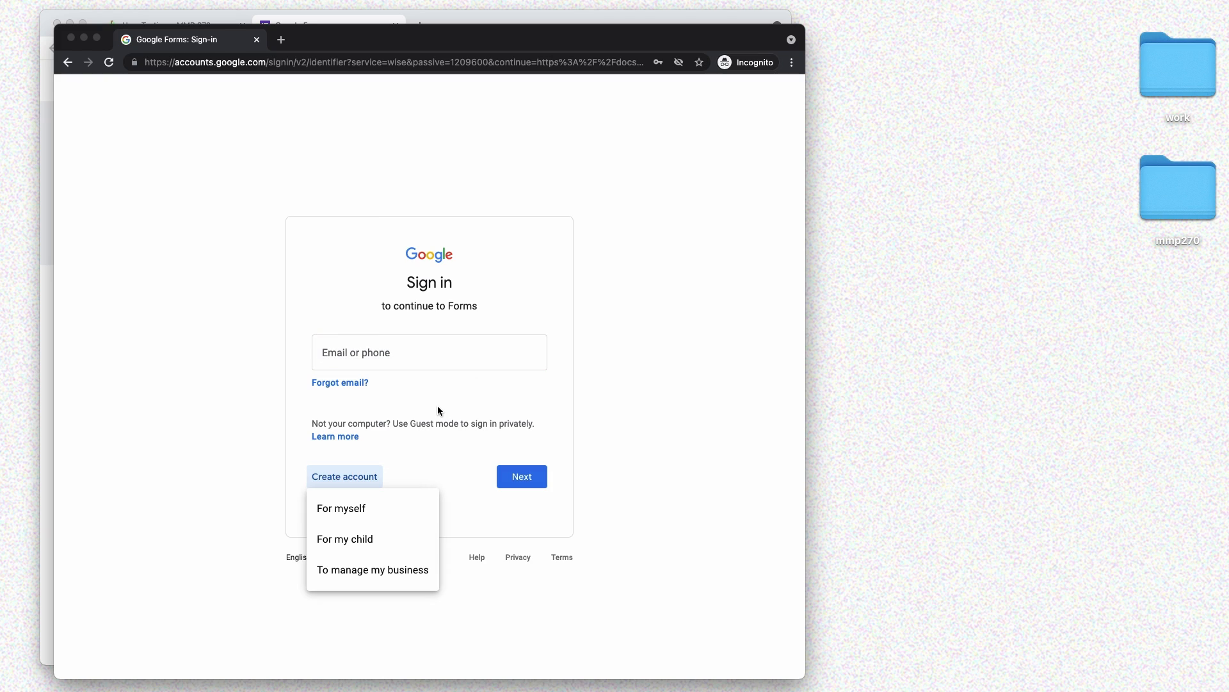
pyautogui.click(280, 143)
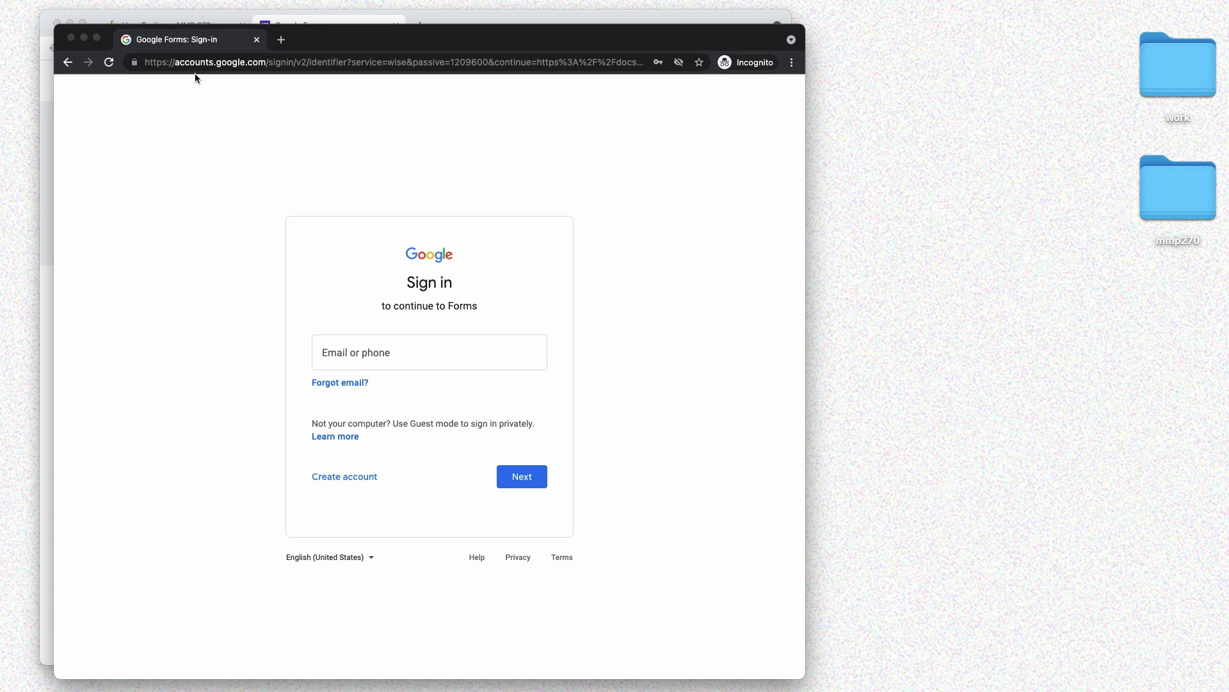
pyautogui.click(71, 37)
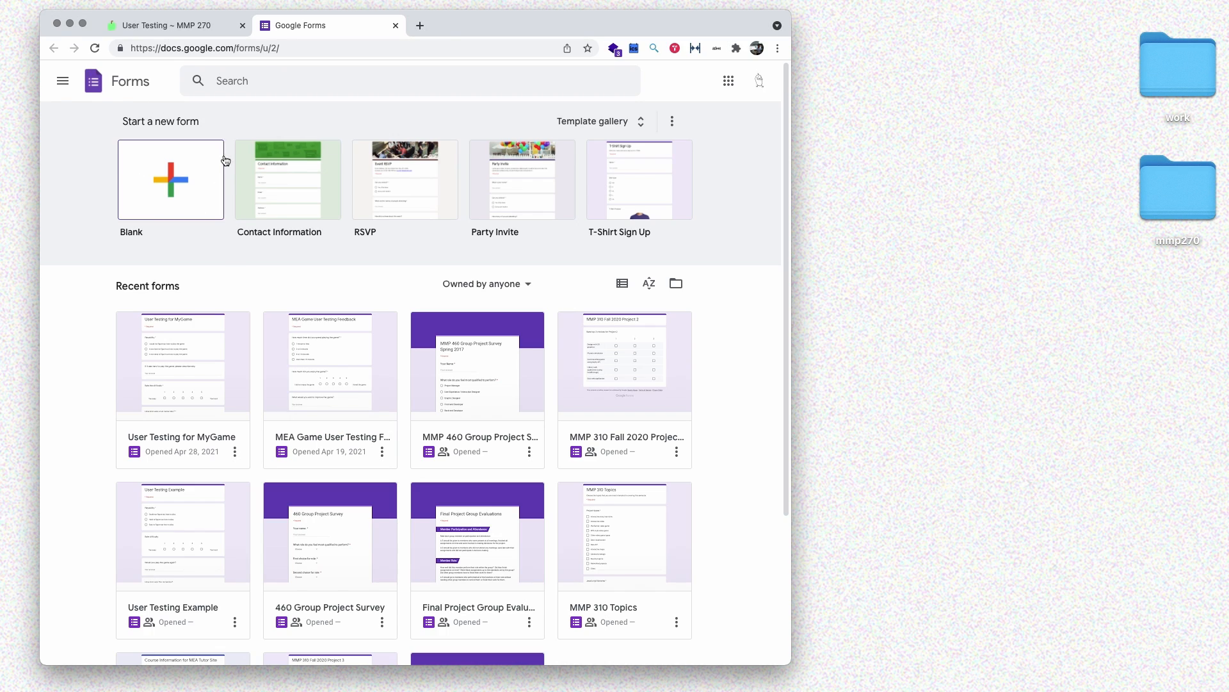
# - Create a blank form titled 'My Game Feedback' with a description requesting playtest feedback on improvements
pyautogui.click(187, 186)
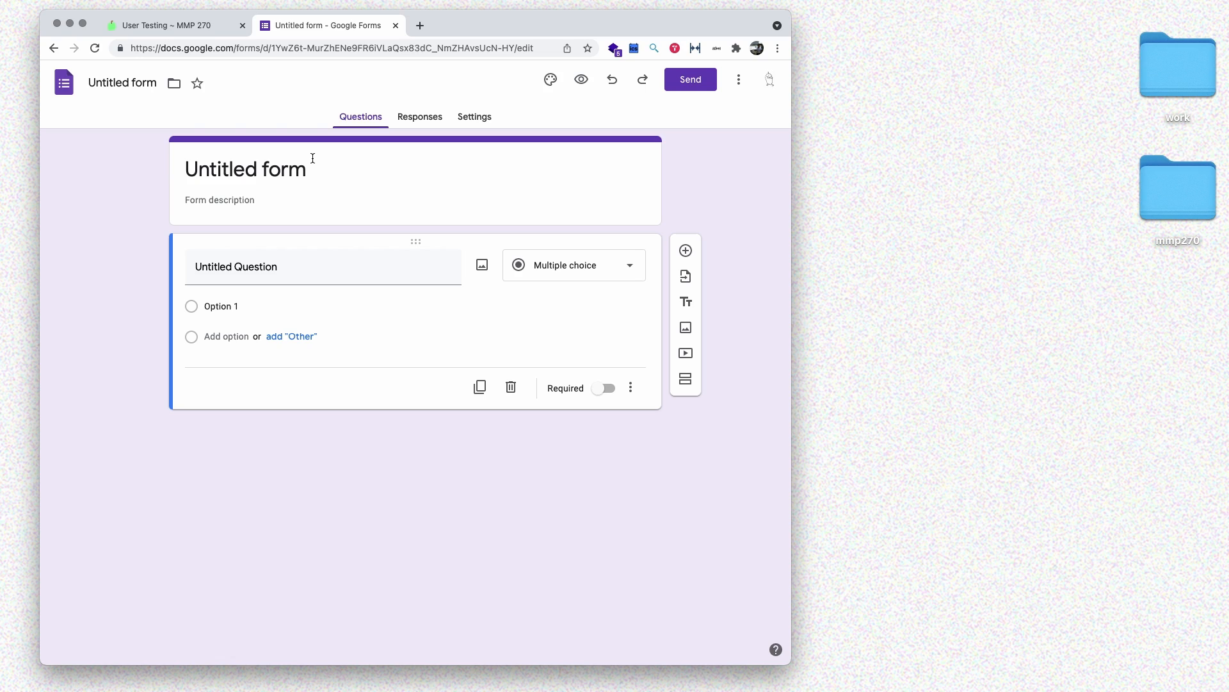
pyautogui.click(313, 158)
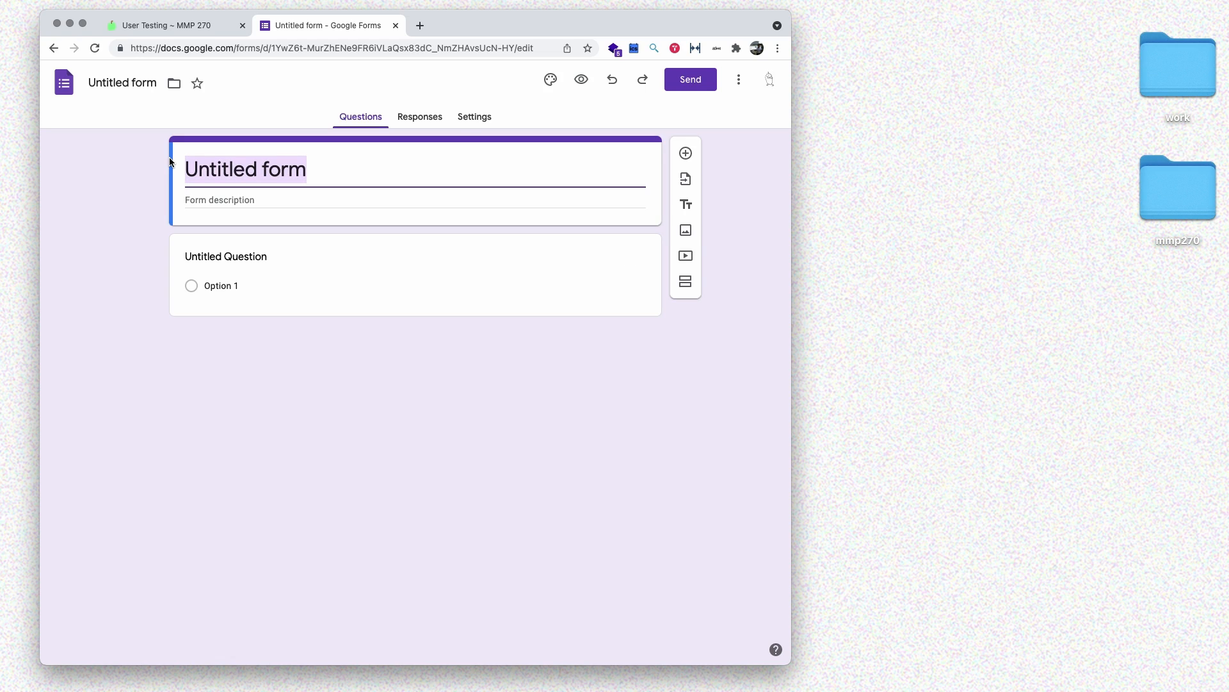
pyautogui.write('My Ga')
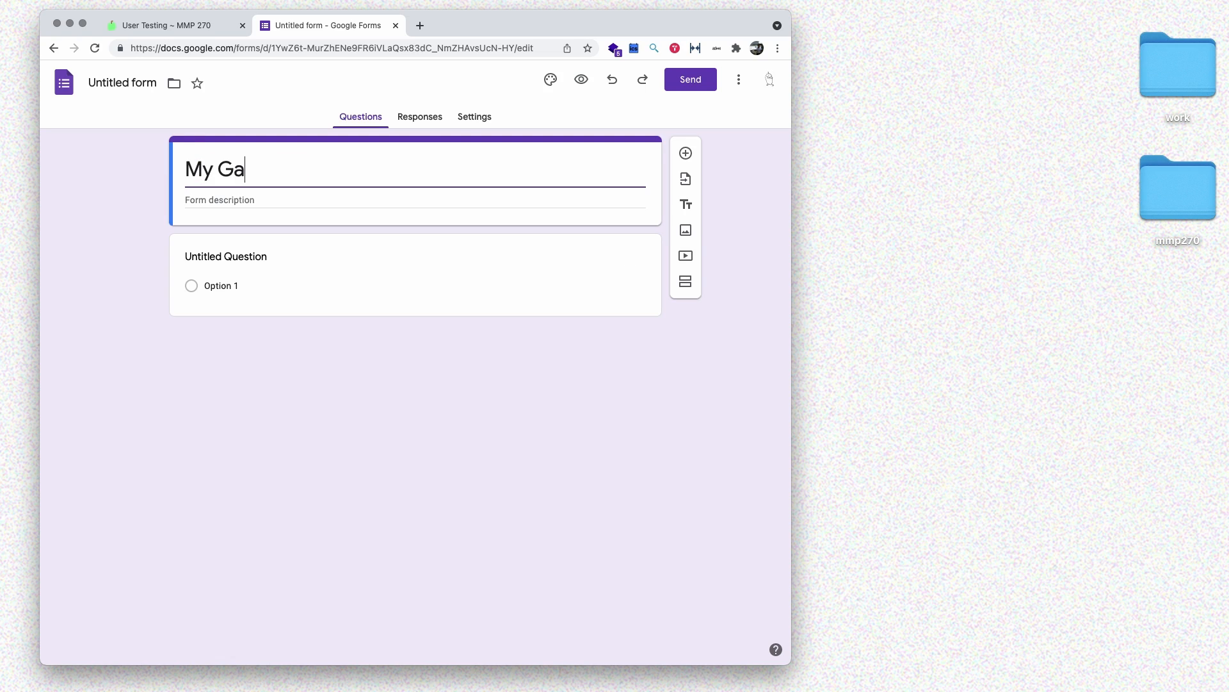
pyautogui.write('me Feedback')
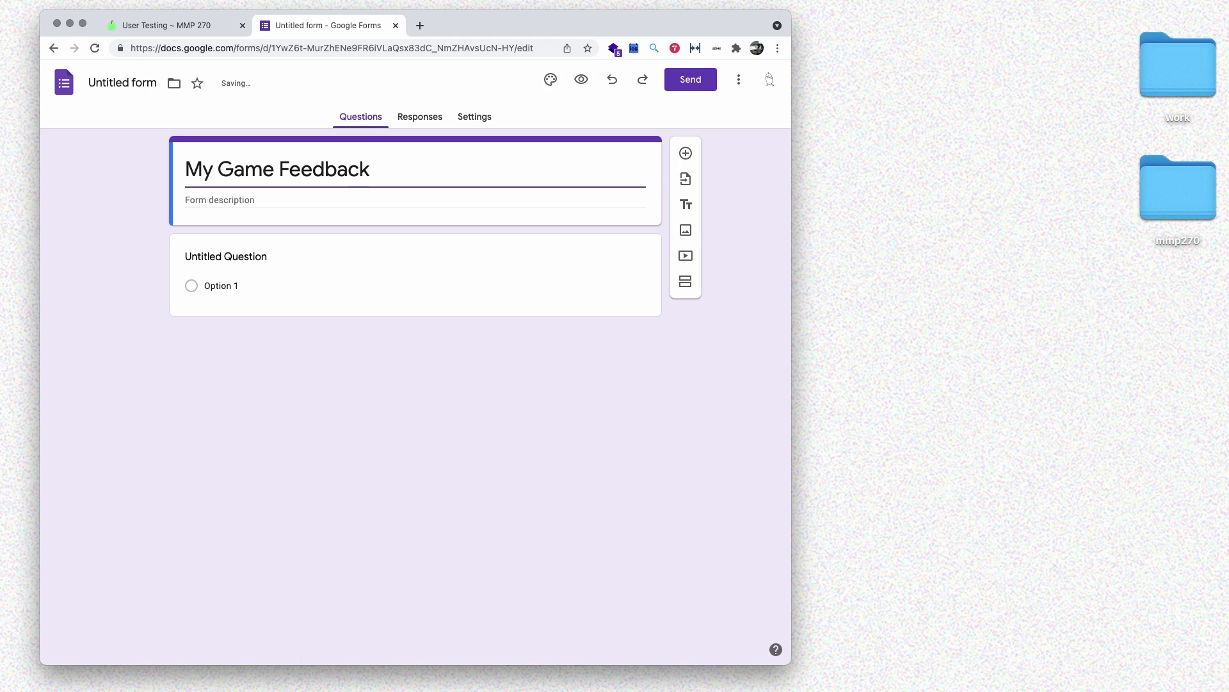
pyautogui.click(257, 199)
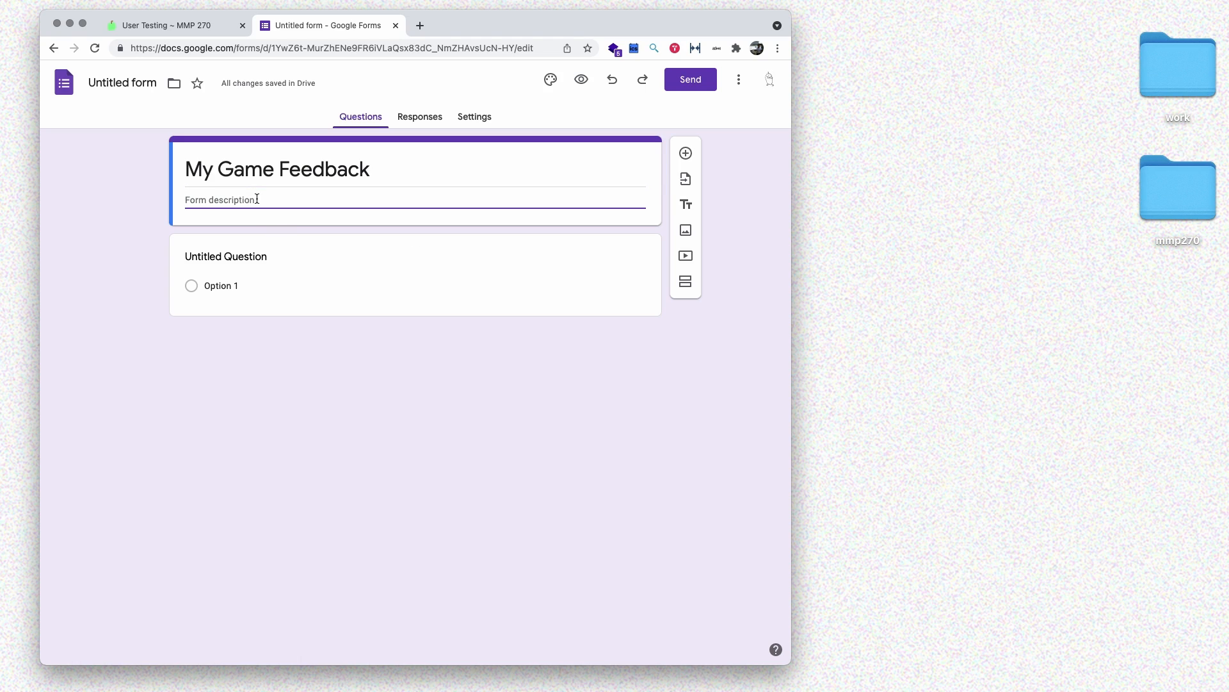
pyautogui.write('Please')
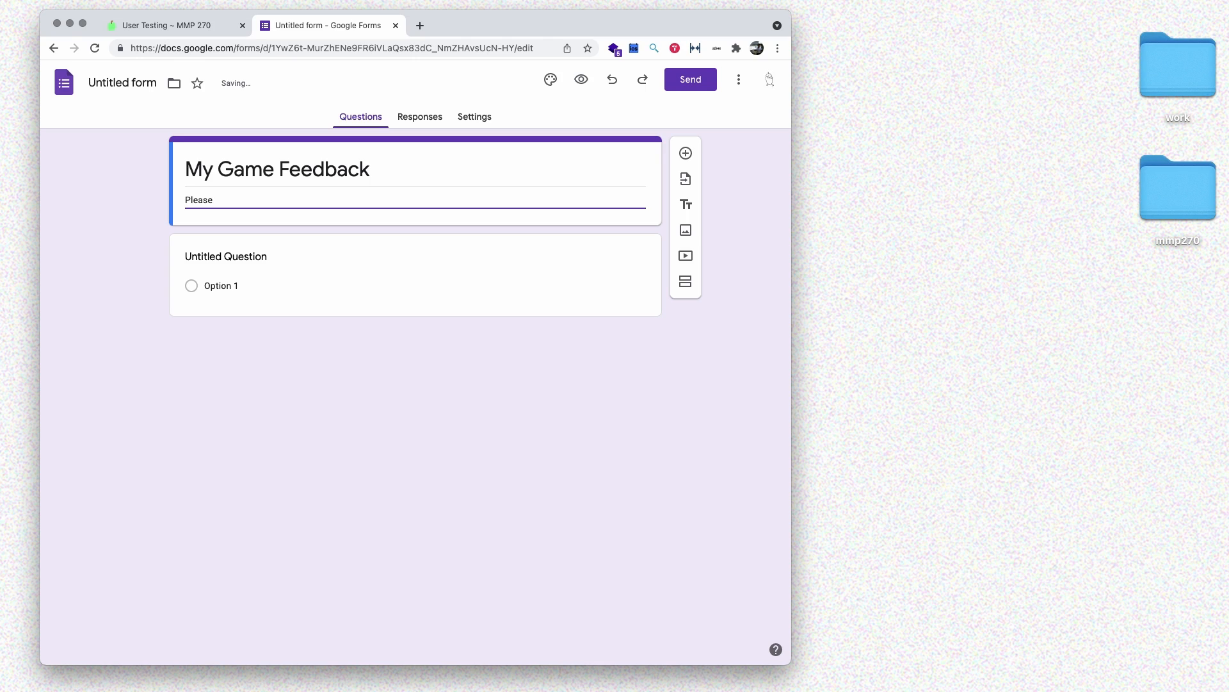
pyautogui.write(' play my game for class and give m')
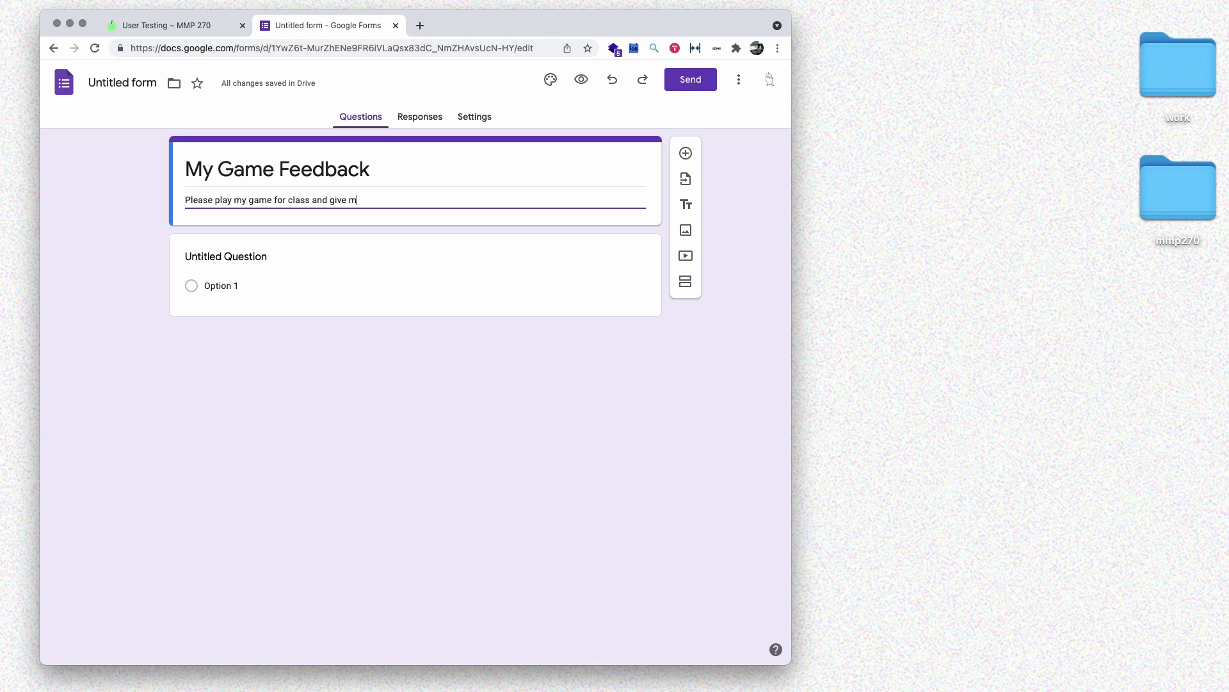
pyautogui.write('e feedback on what I can impo')
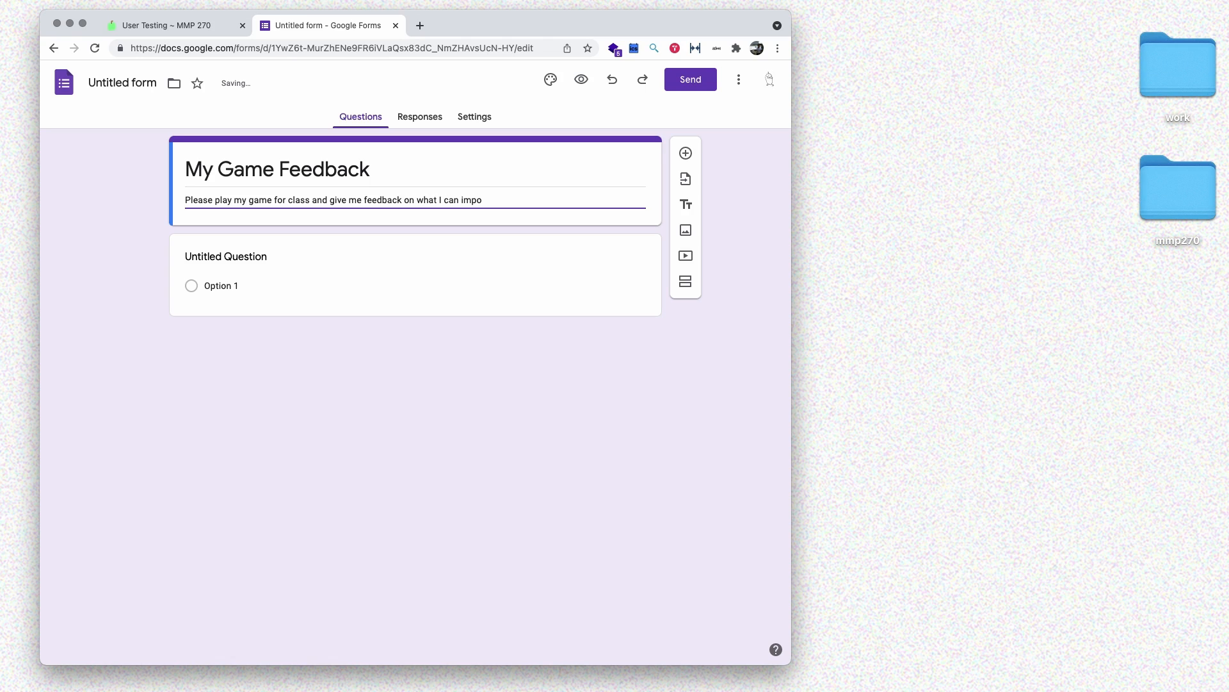
pyautogui.write('rve.')
pyautogui.click(129, 134)
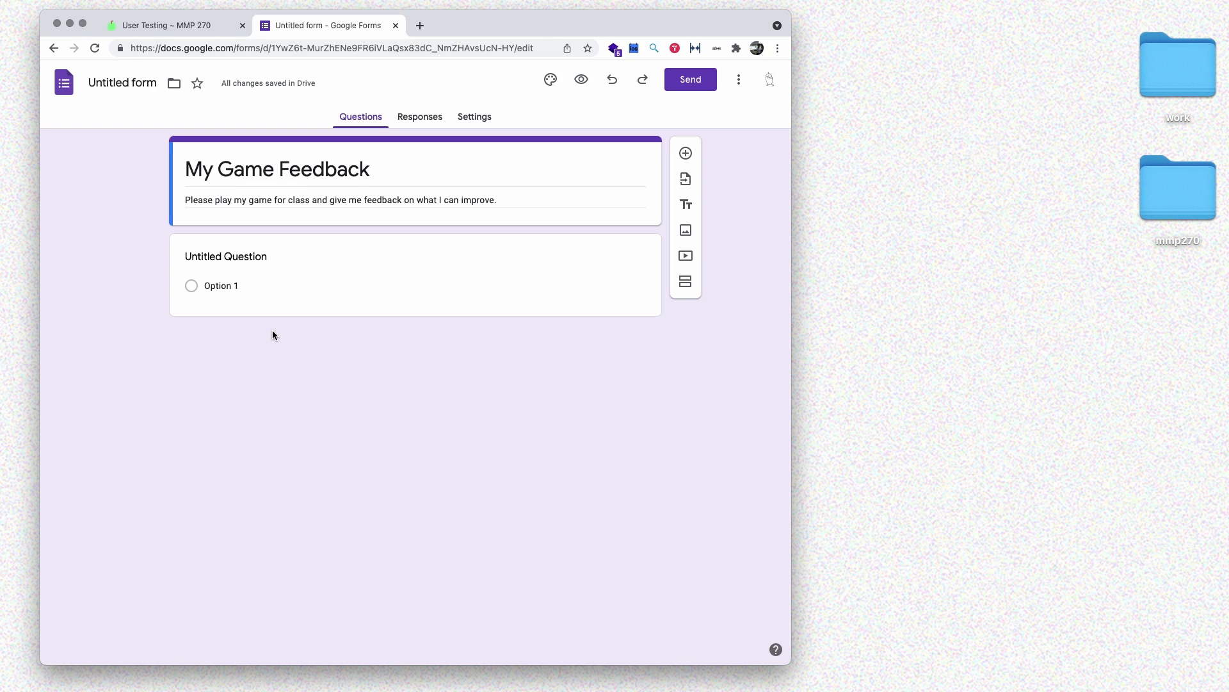
# - Make the first question a multiple-choice 'How long did you play the game for?'
pyautogui.click(294, 272)
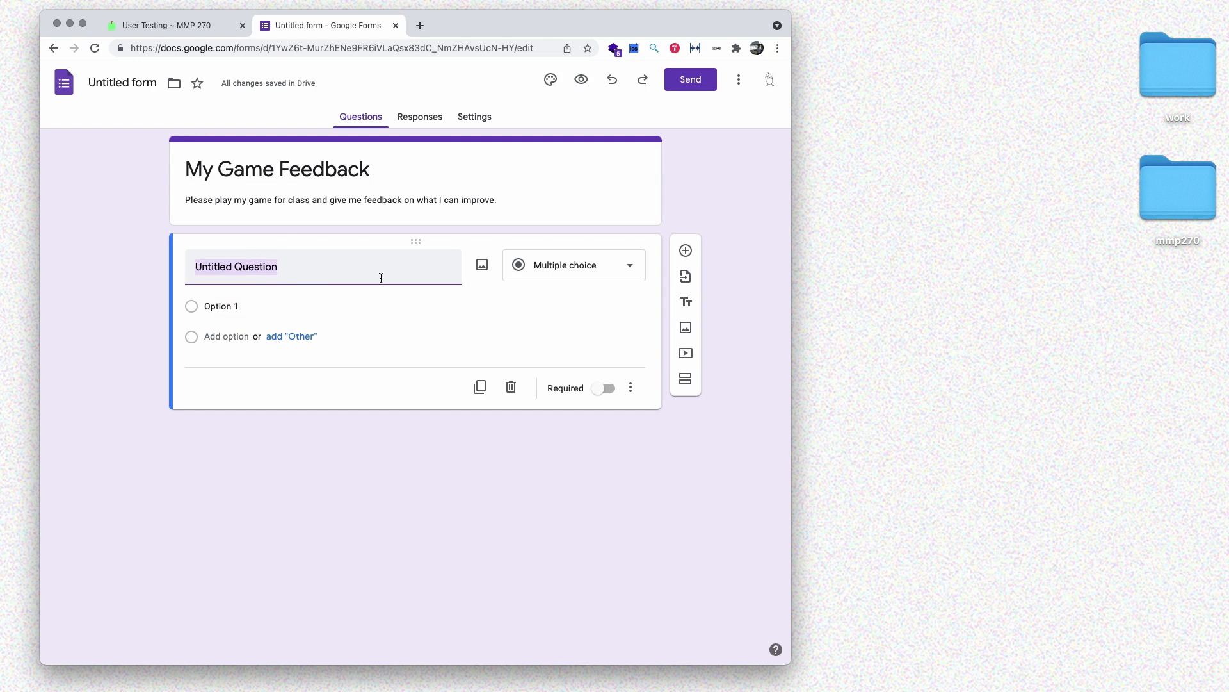
pyautogui.write('How lo')
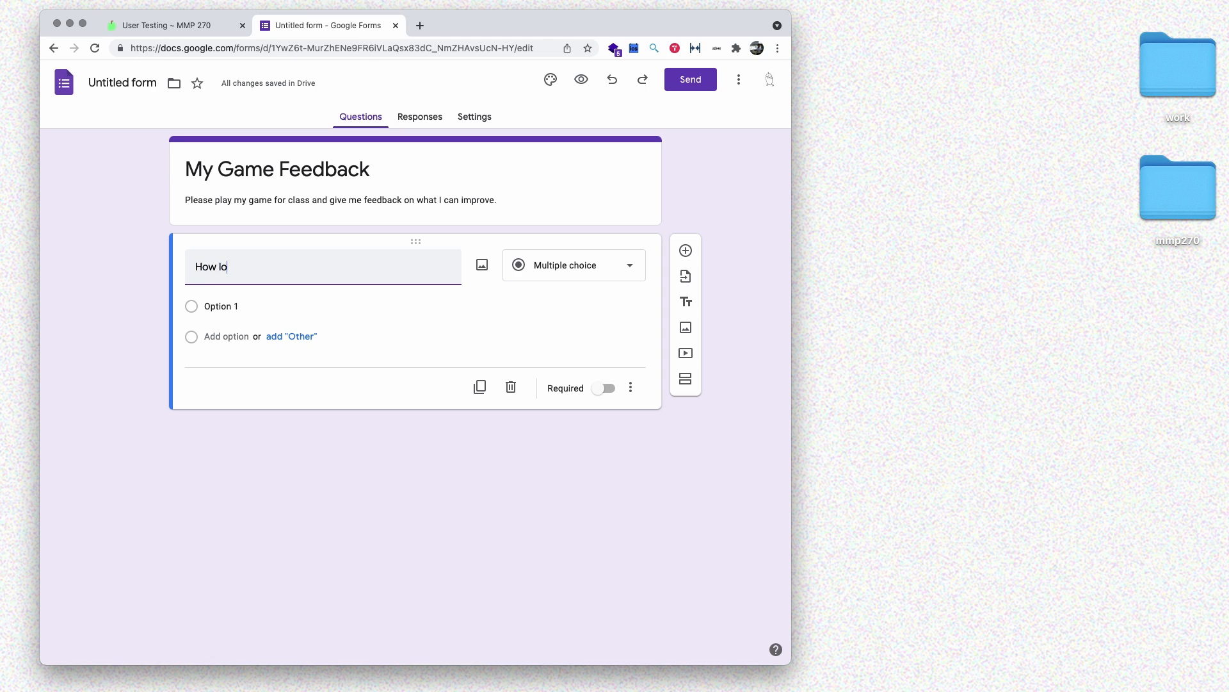
pyautogui.write('ng did you play the game for?')
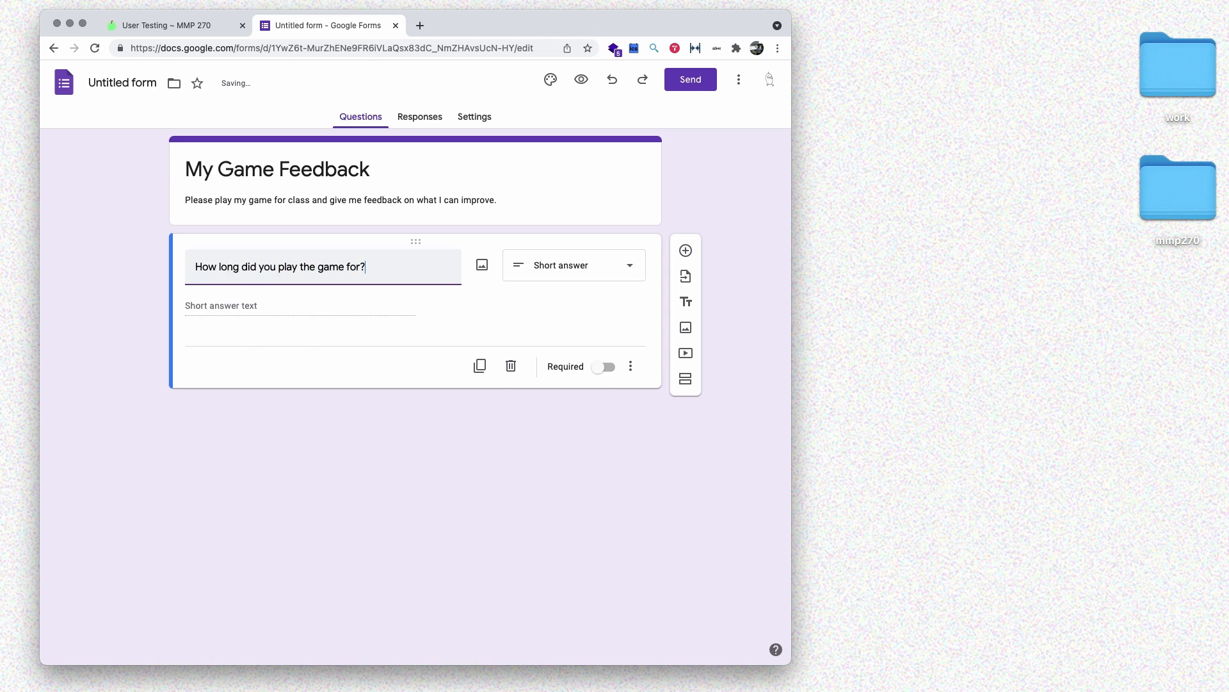
pyautogui.click(573, 266)
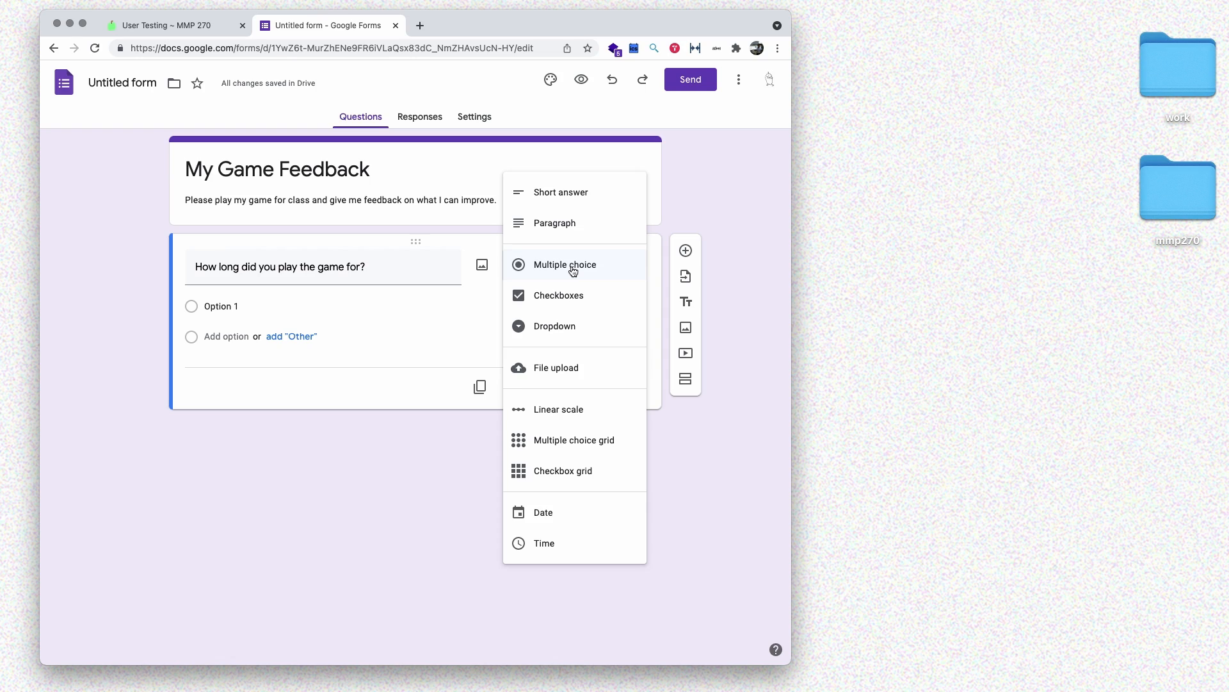
pyautogui.click(573, 268)
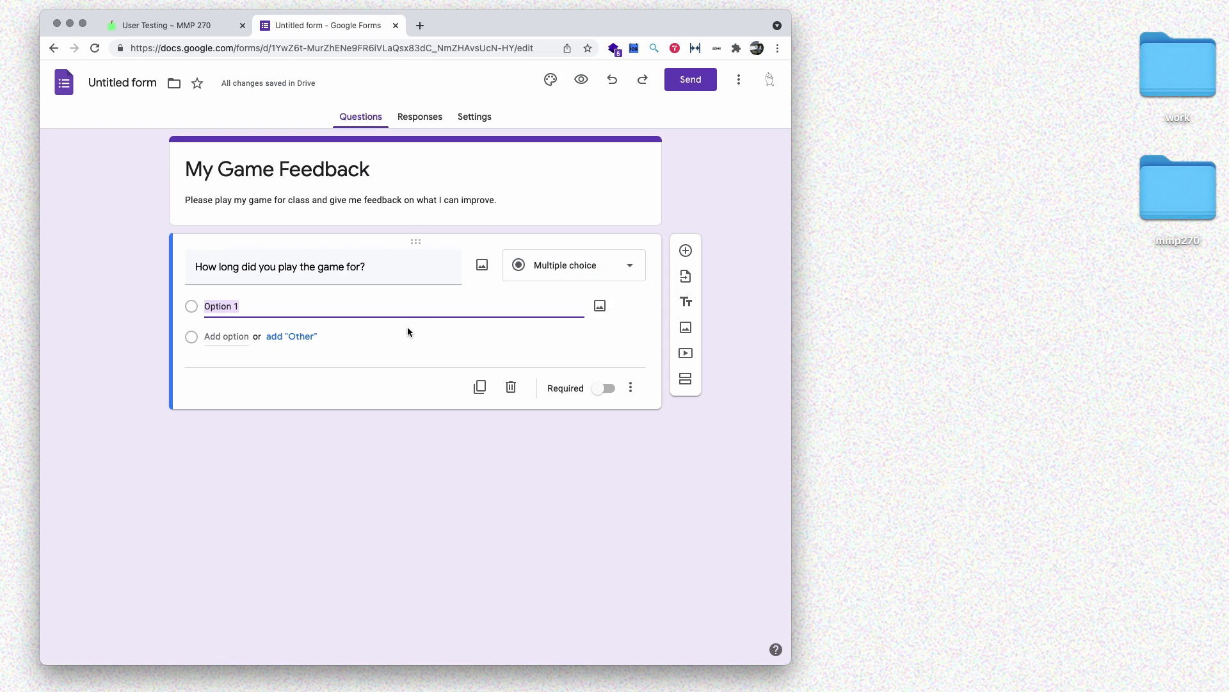
# - Add choices Less than 5, 5 to 10, 10 to 20, and Longer than 20 minutes
pyautogui.write('Less than 5 minutes')
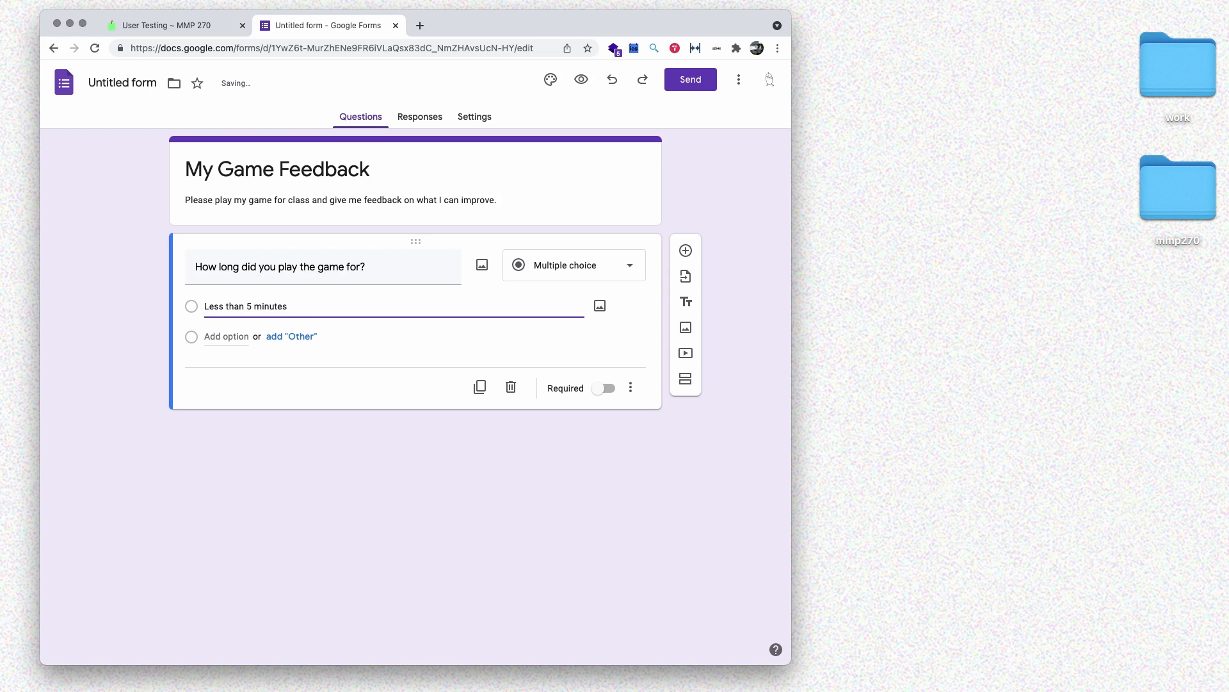
pyautogui.click(232, 336)
pyautogui.write('5')
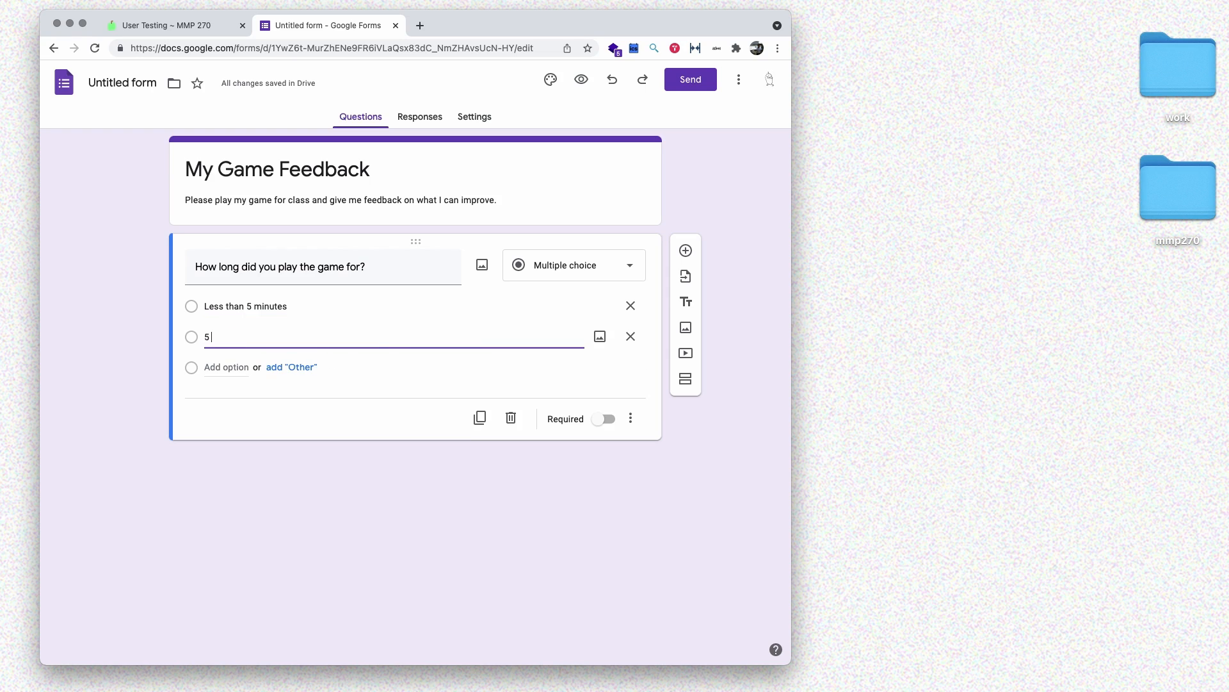
pyautogui.write(' to 10 minutes')
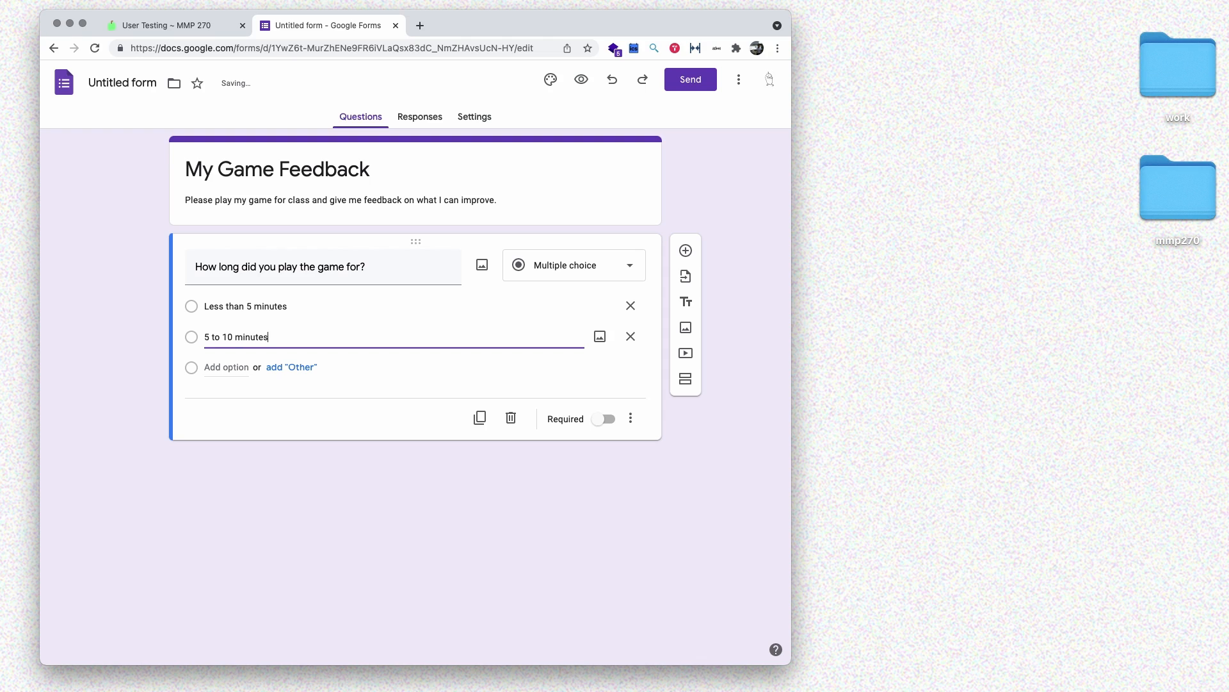
pyautogui.click(244, 367)
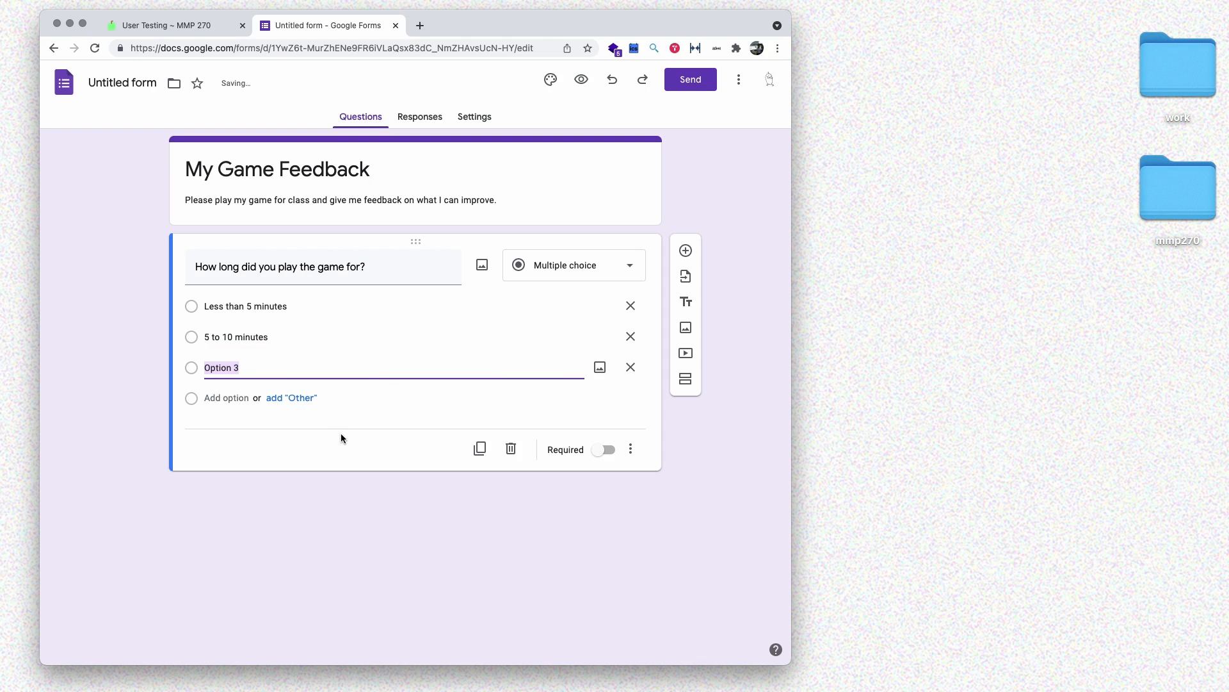
pyautogui.write('10 to 20 minutes')
pyautogui.click(233, 397)
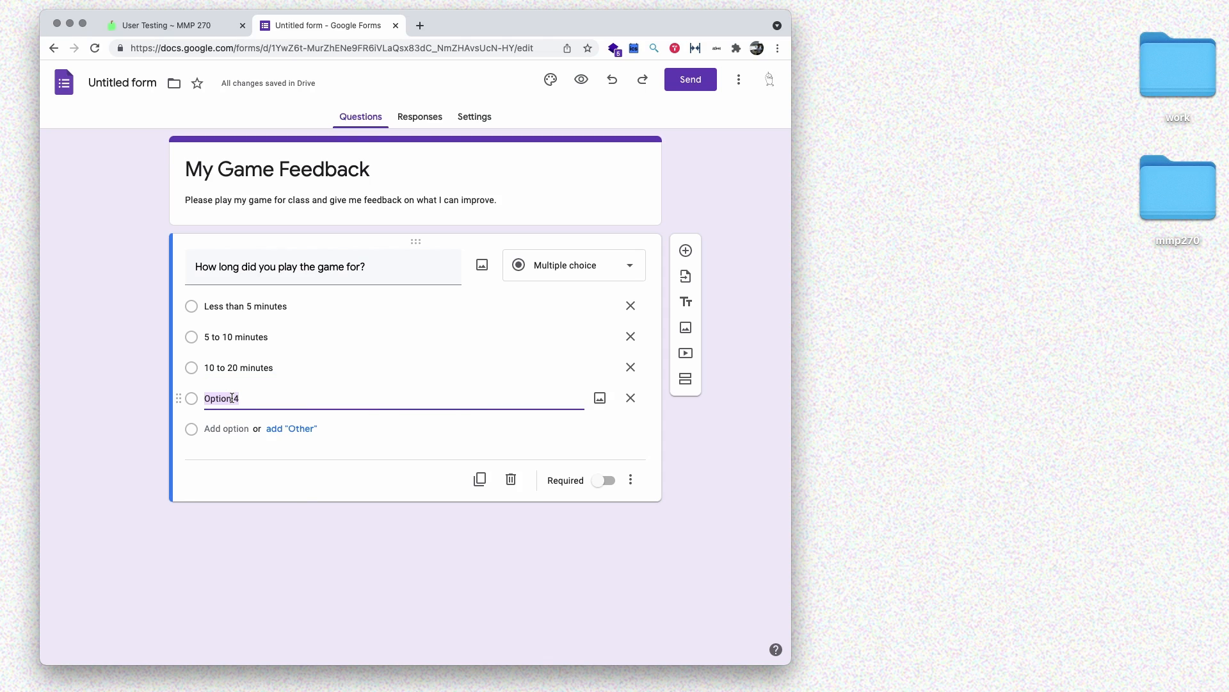
pyautogui.write('Longer than 20 minutes')
pyautogui.click(128, 279)
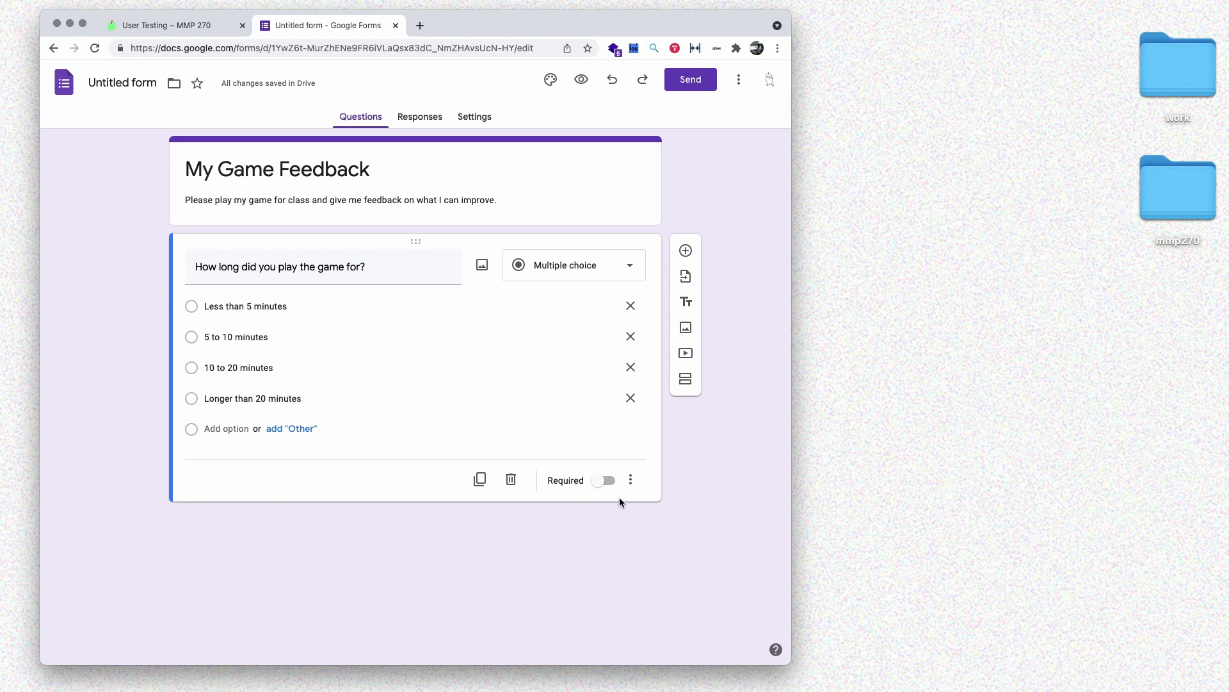
pyautogui.click(686, 250)
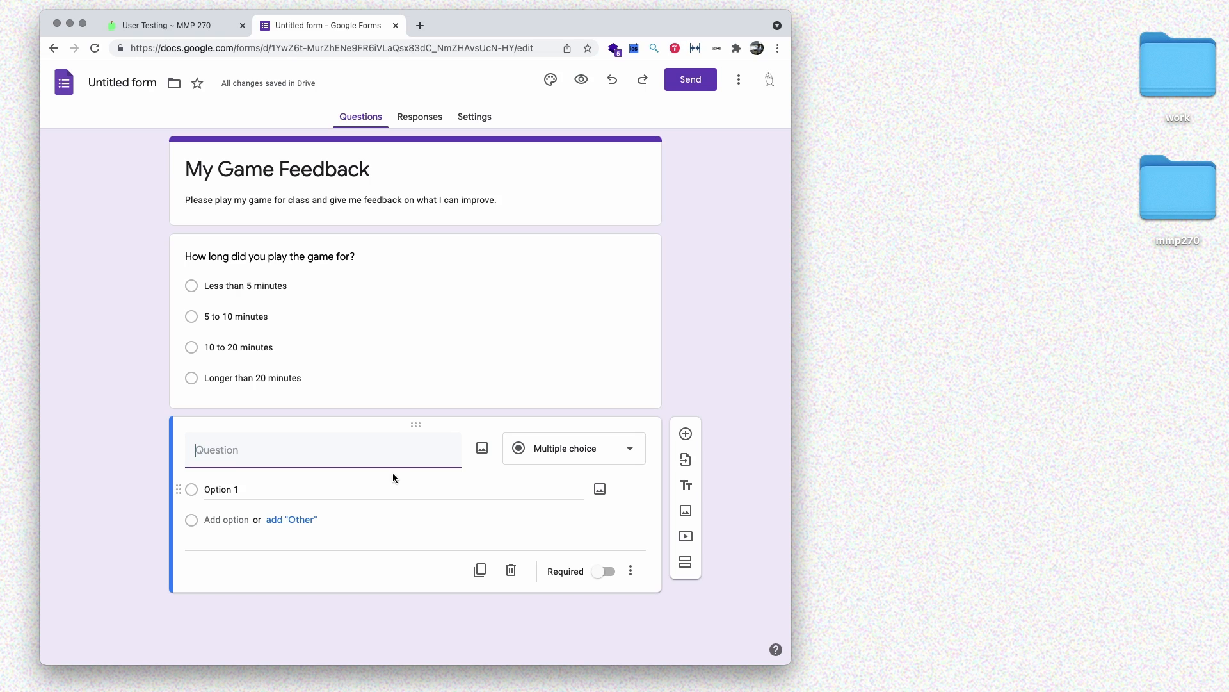
# - Build the 1-5 scale 'Rate the difficulty of the game' labelled Very easy to Very difficult
pyautogui.write('Rate the difficulty ')
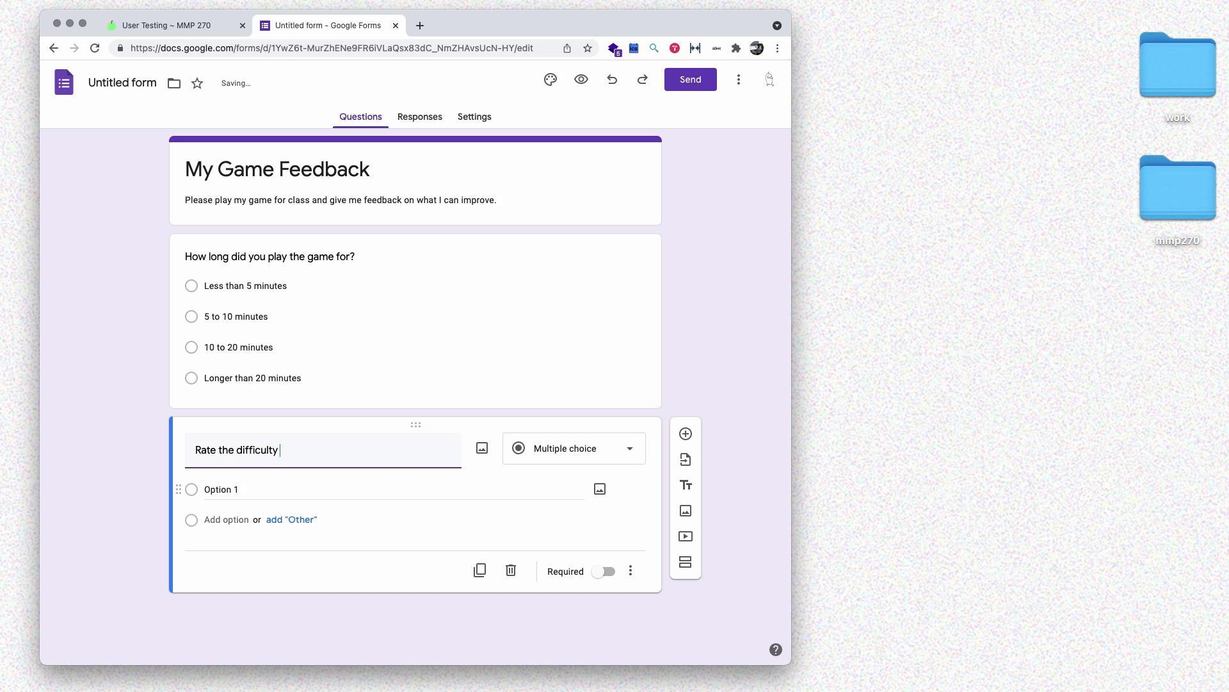
pyautogui.write('of the game')
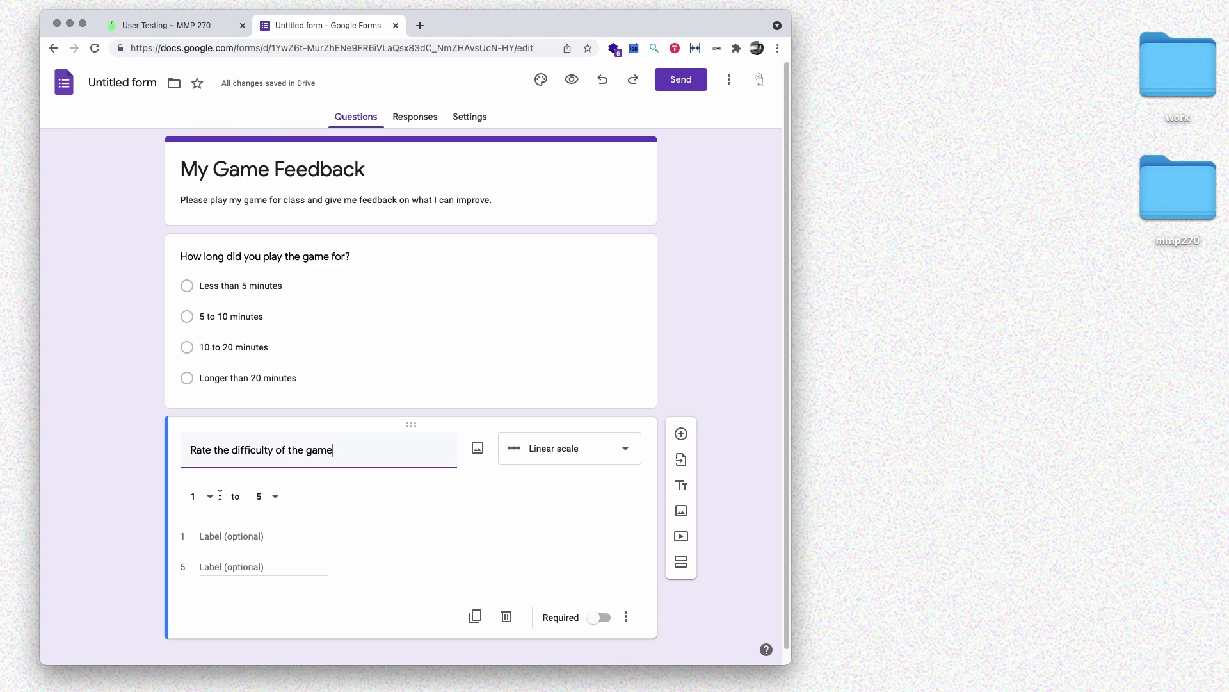
pyautogui.moveTo(192, 449); pyautogui.dragTo(223, 447)
pyautogui.click(364, 451)
pyautogui.scroll(-1, 490, 511)
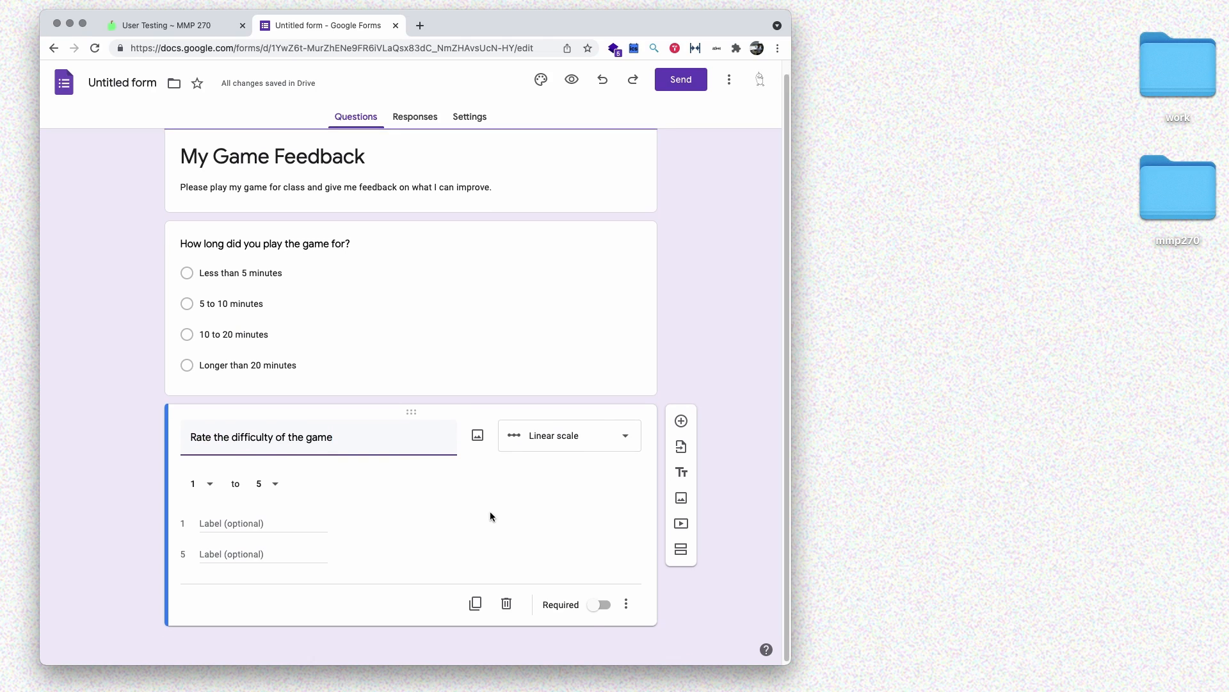
pyautogui.click(237, 521)
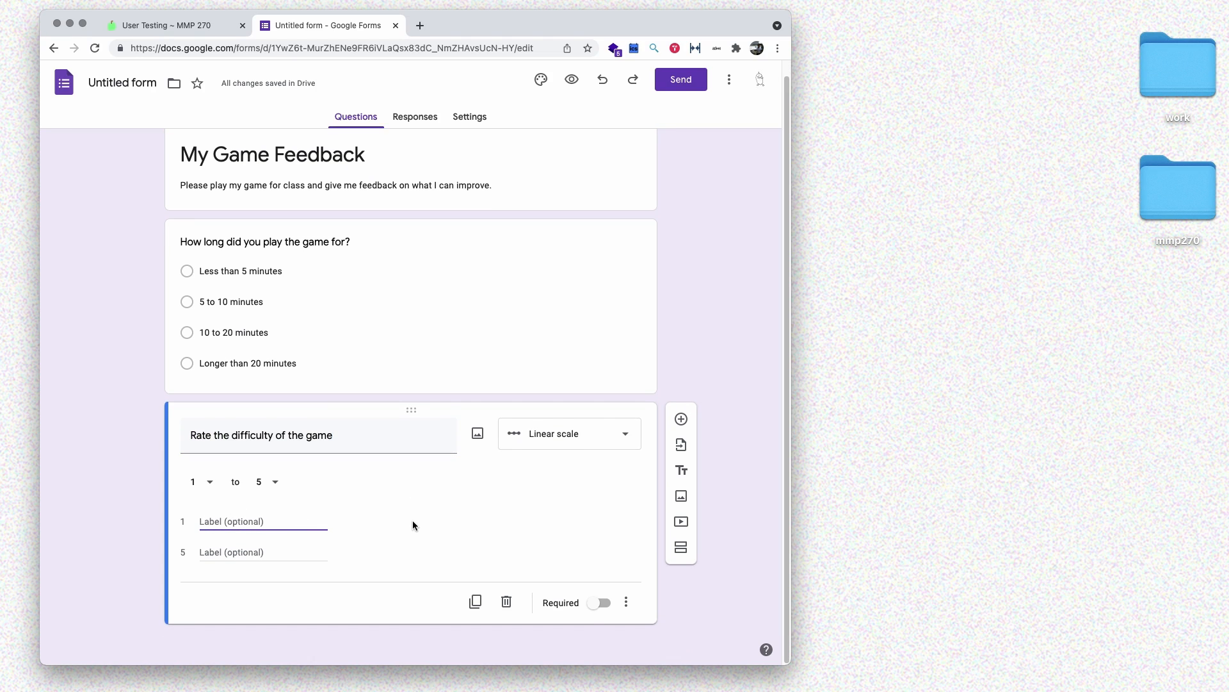
pyautogui.write('Very easy')
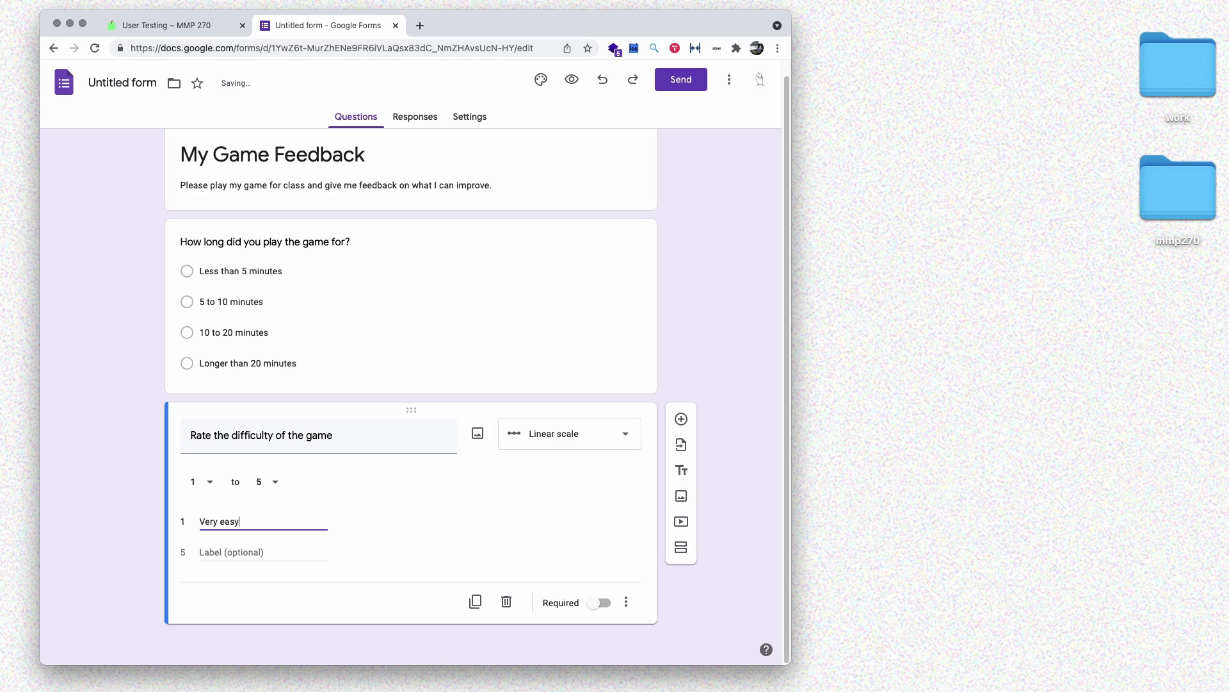
pyautogui.press('Tab')
pyautogui.write('Very diffi')
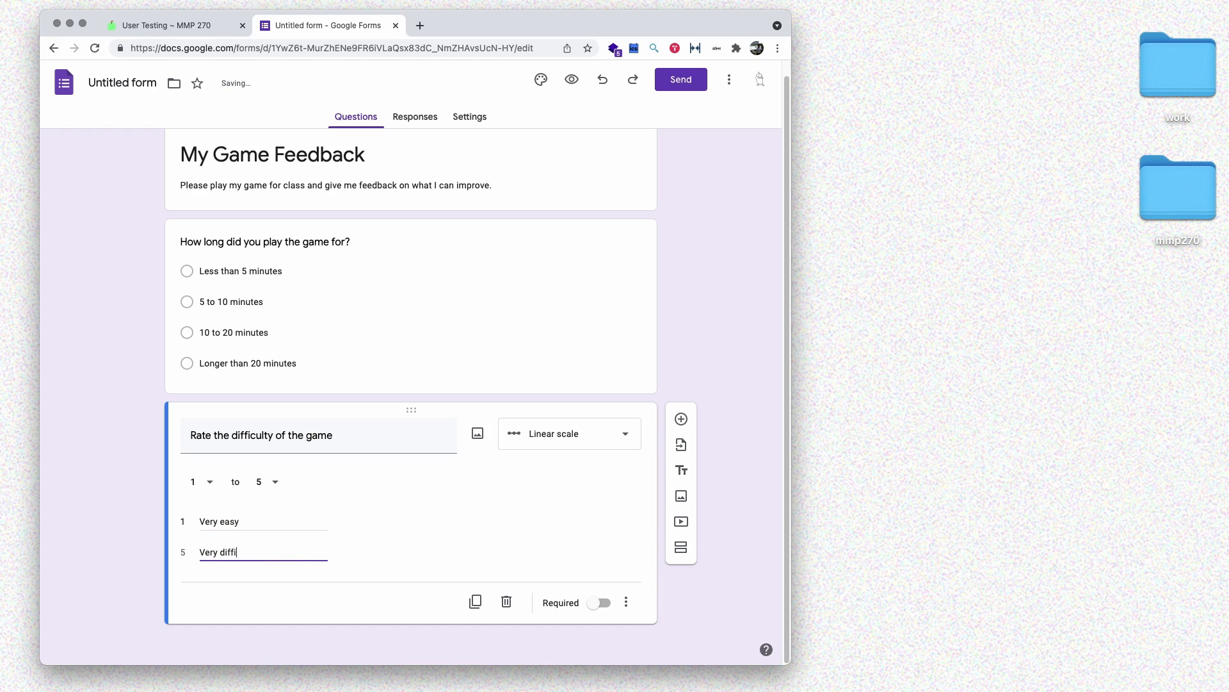
pyautogui.write('cult')
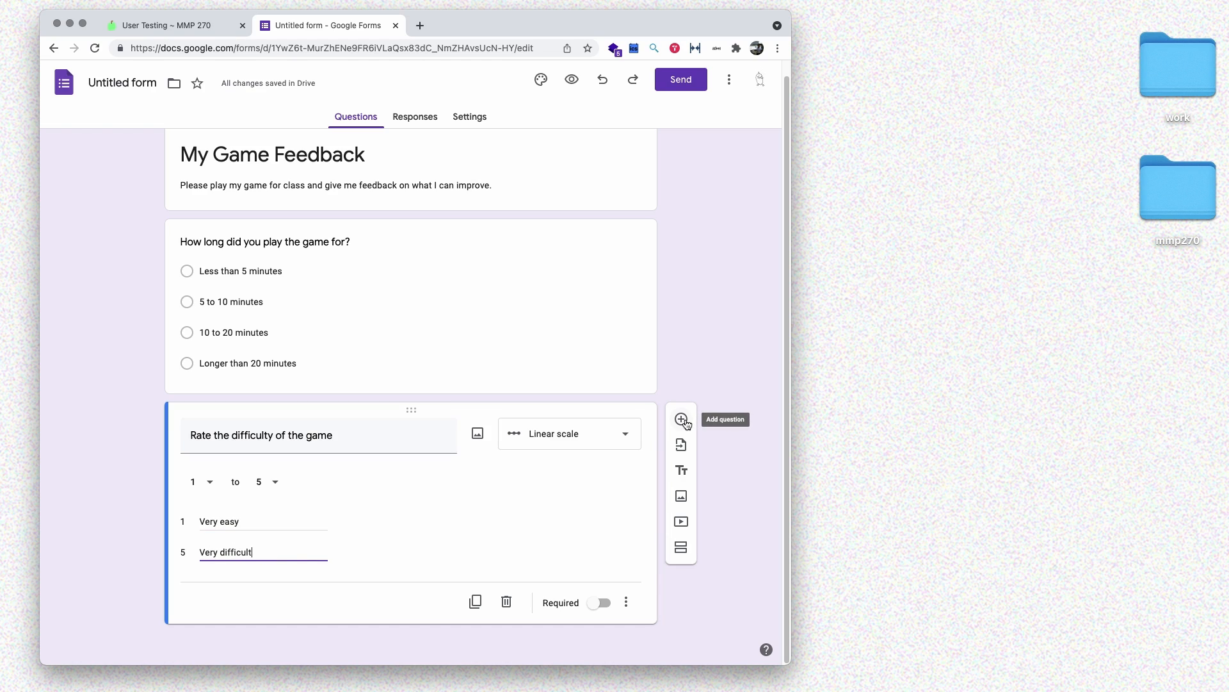
pyautogui.click(683, 420)
pyautogui.scroll(-2, 732, 464)
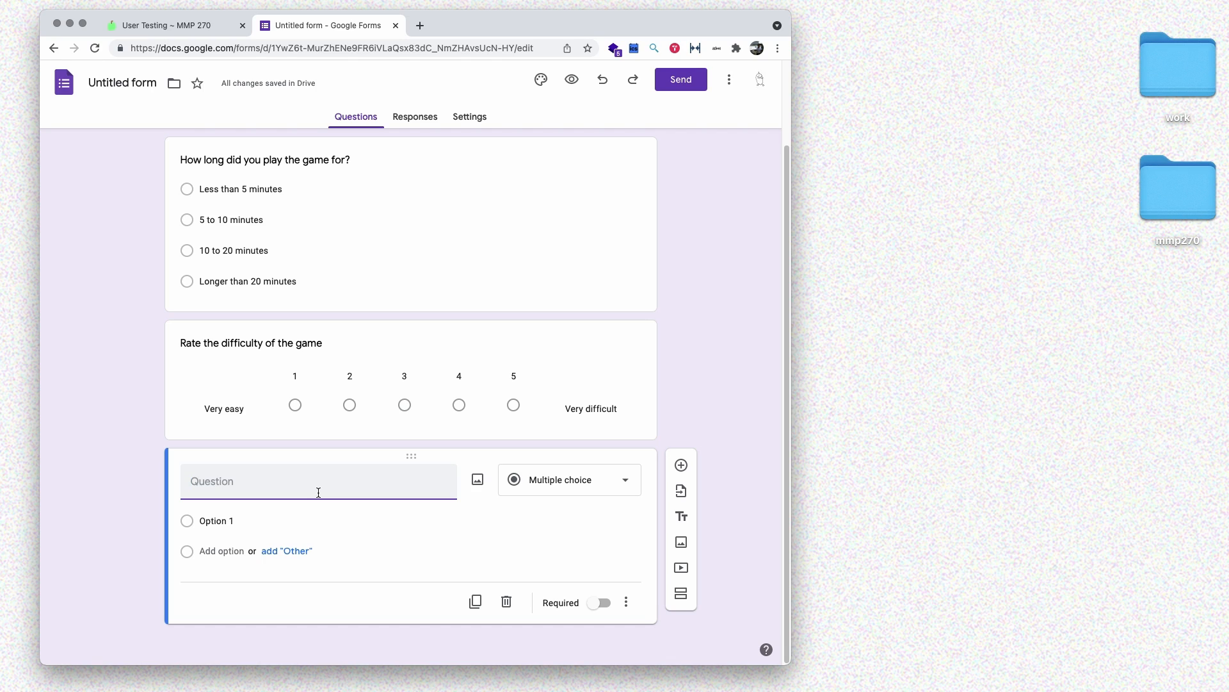
# - Add 'Was it easy to see the snakes in the game?' with only Yes and No answers
pyautogui.write('Was it easy to see the snakes in the gam')
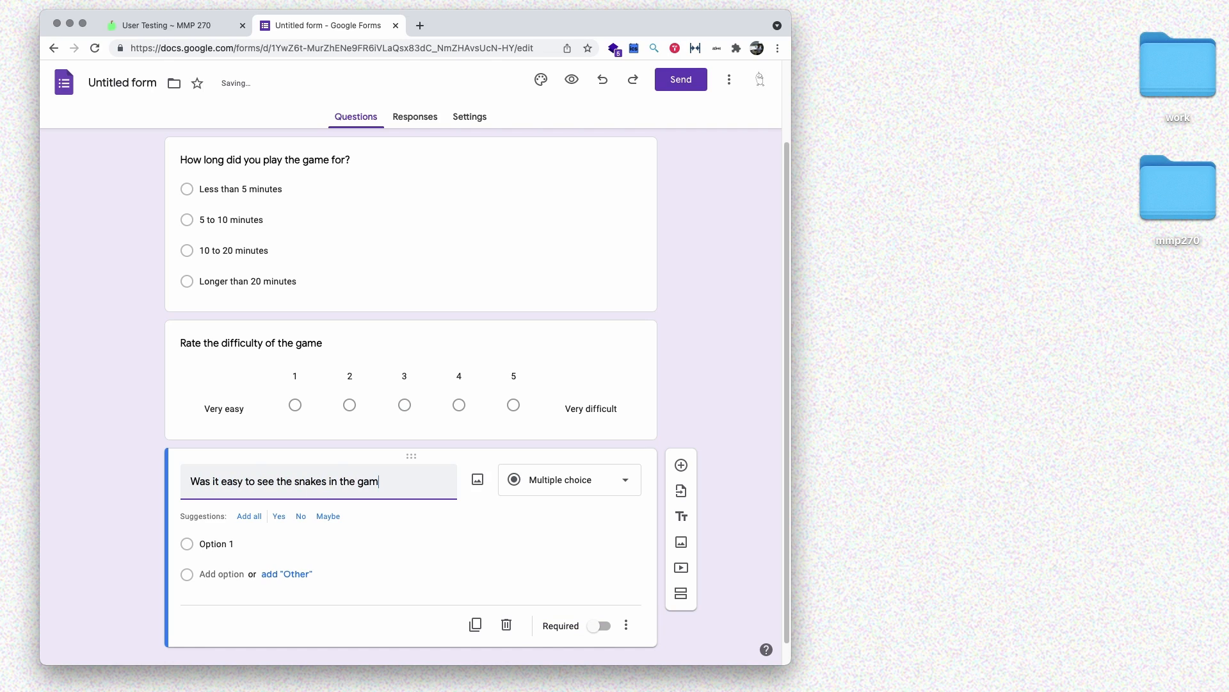
pyautogui.write('e?')
pyautogui.scroll(-1, 359, 516)
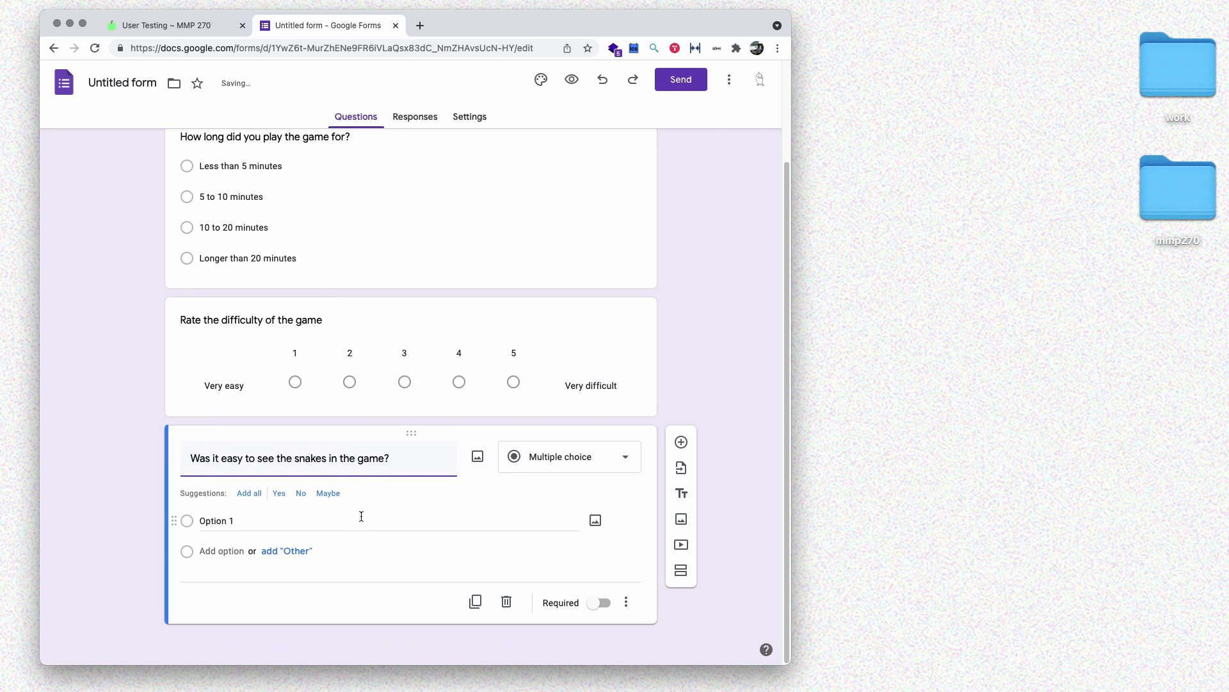
pyautogui.click(258, 497)
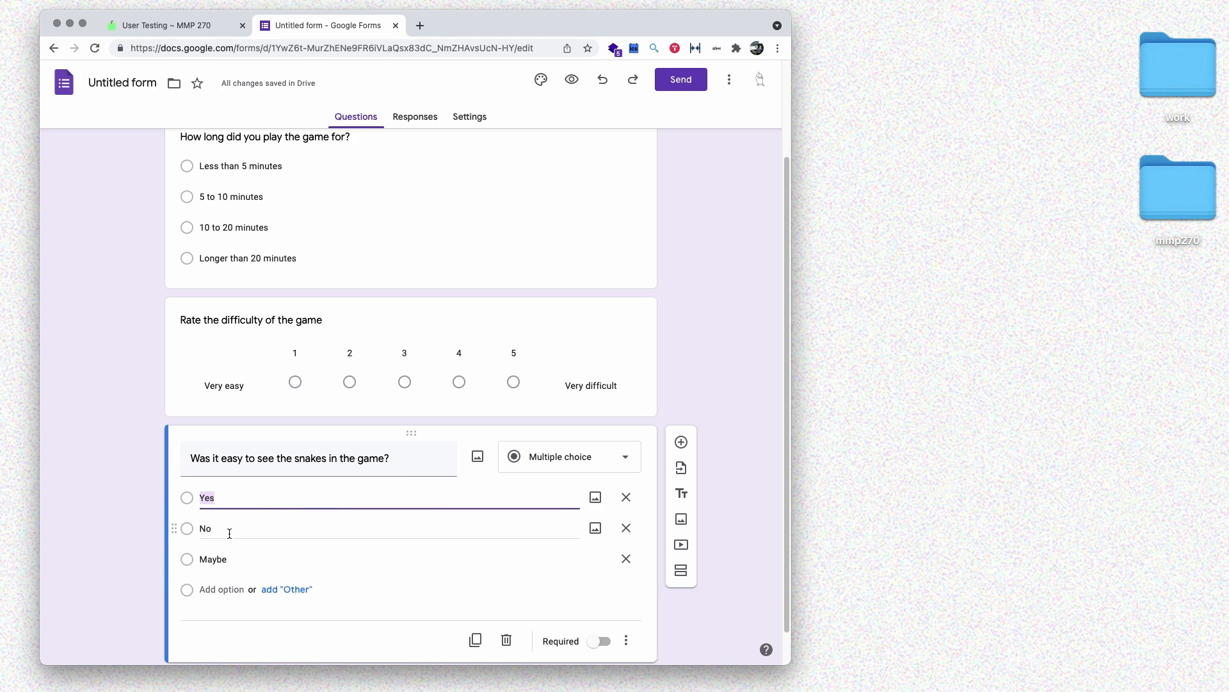
pyautogui.scroll(-1, 472, 593)
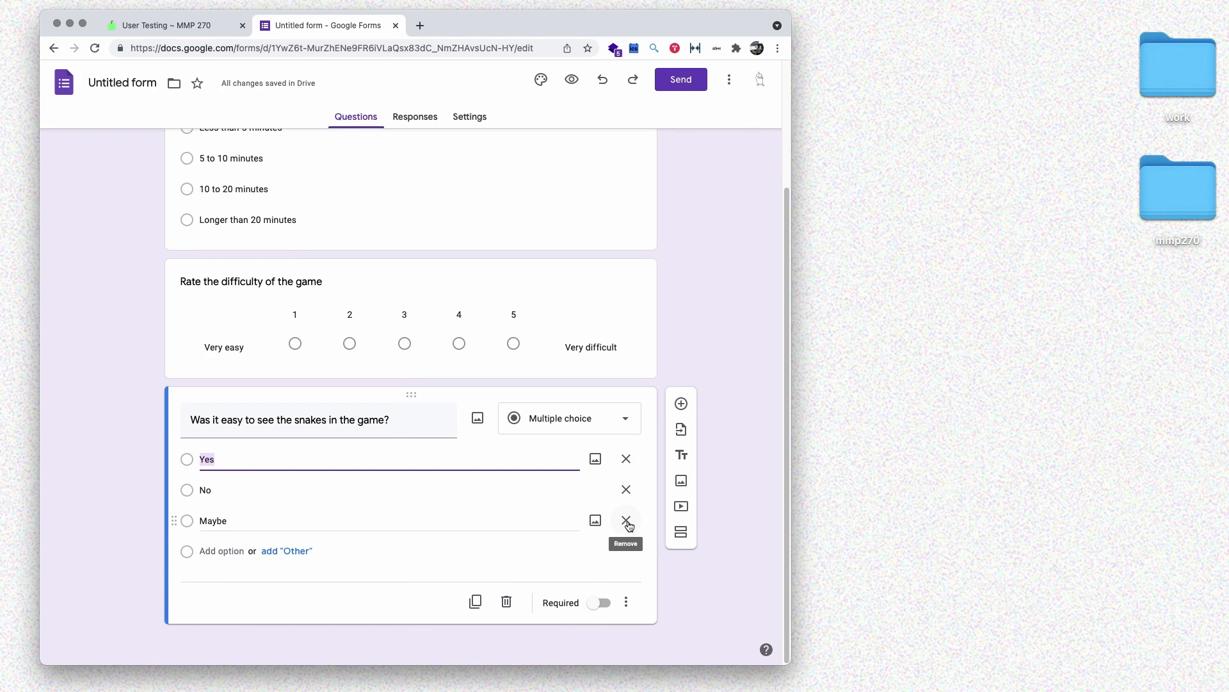
pyautogui.click(626, 524)
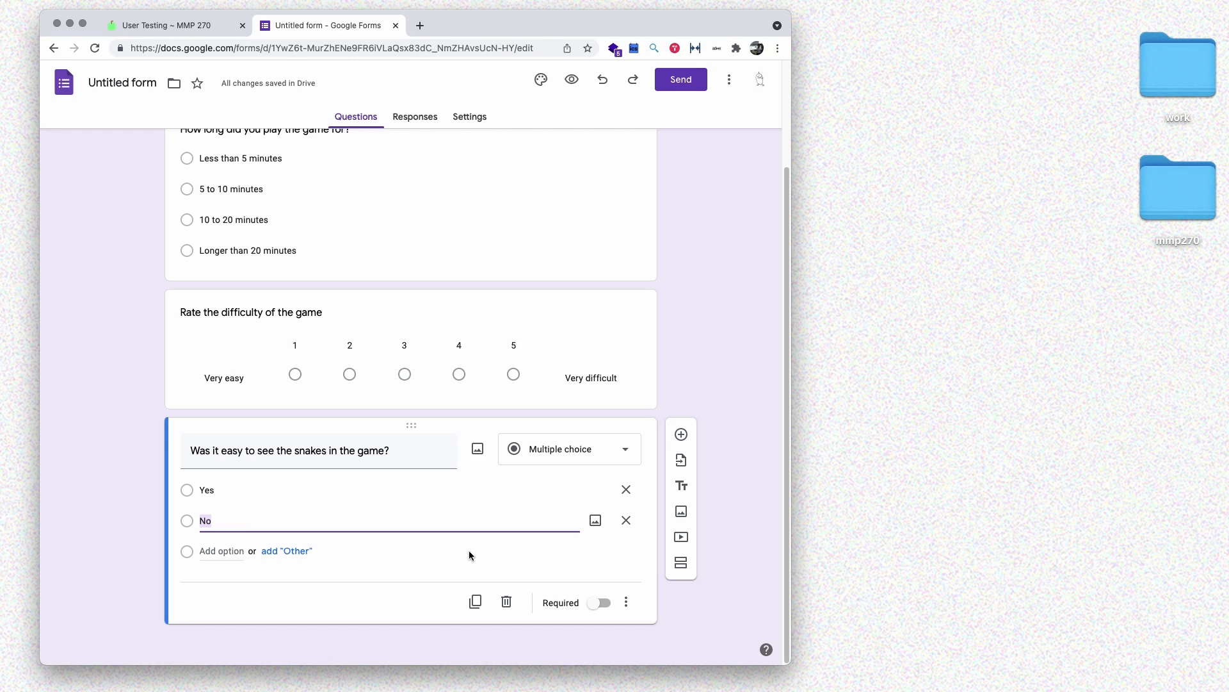
# - Add a new question titled 'Was it easy to hear the sound effects?'
pyautogui.click(681, 436)
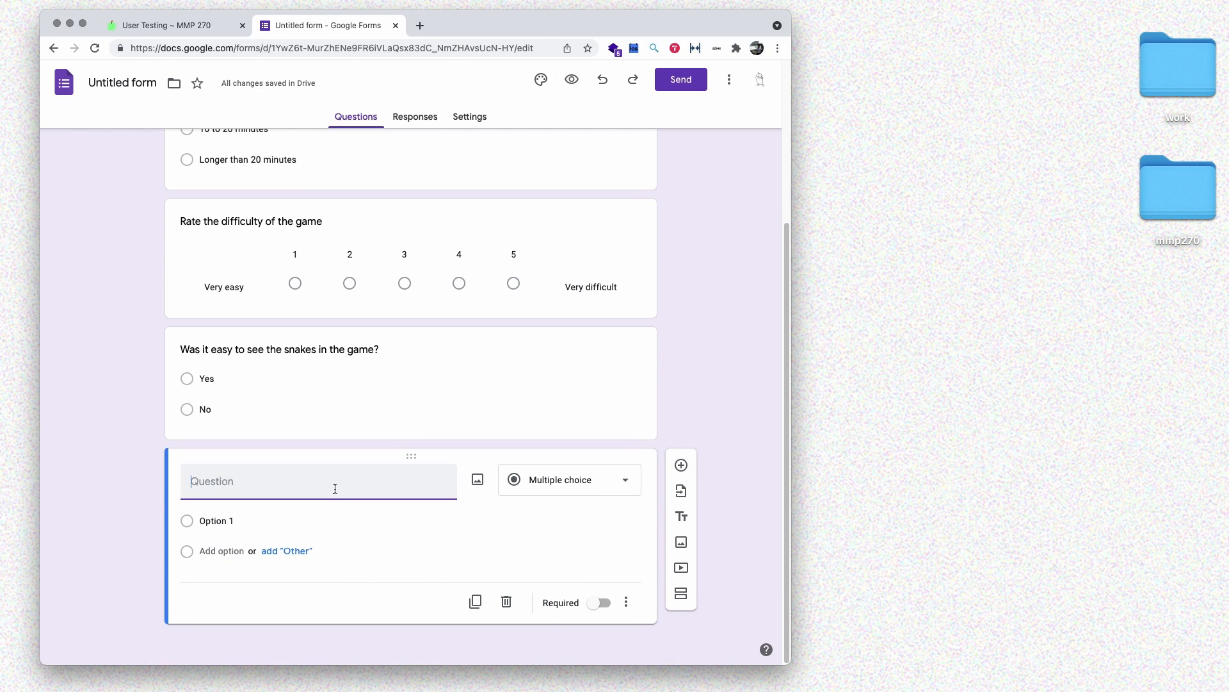
pyautogui.write('Was it easy to u')
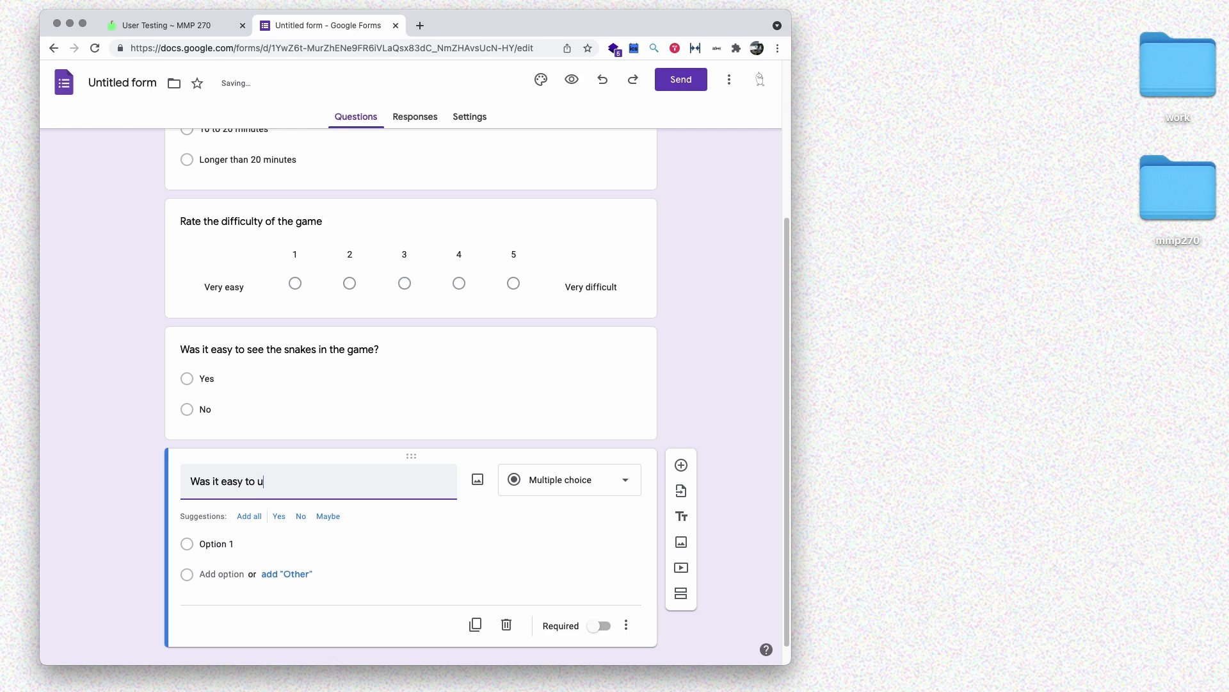
pyautogui.press('BackSpace')
pyautogui.write('hear the sound effects?')
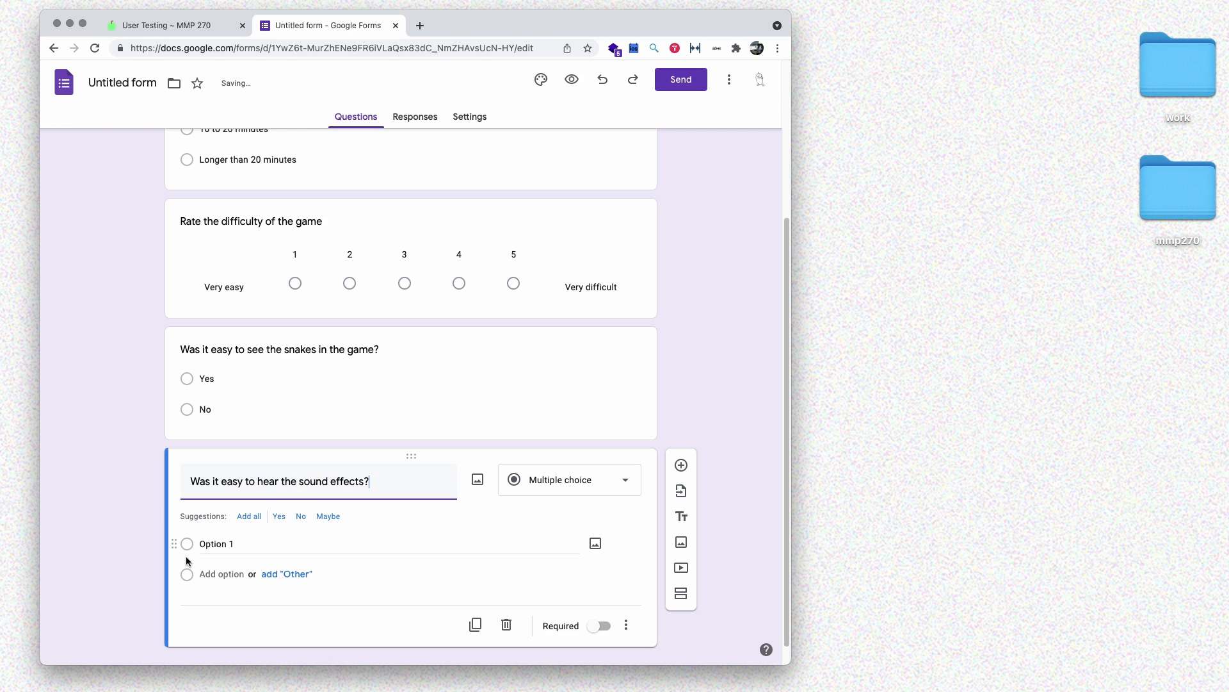
# - Give the sound question answers Yes, 'No, they were too quiet', 'No, the background music was too loud'
pyautogui.scroll(-1, 376, 568)
pyautogui.click(277, 518)
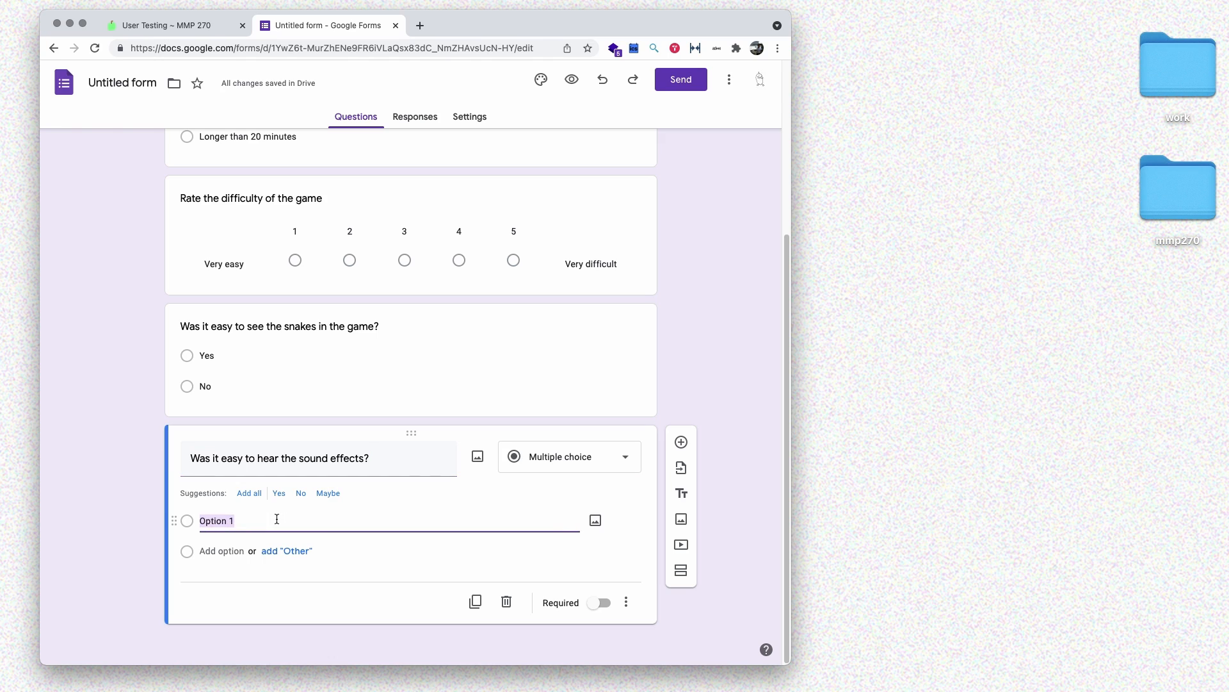
pyautogui.write('Yes')
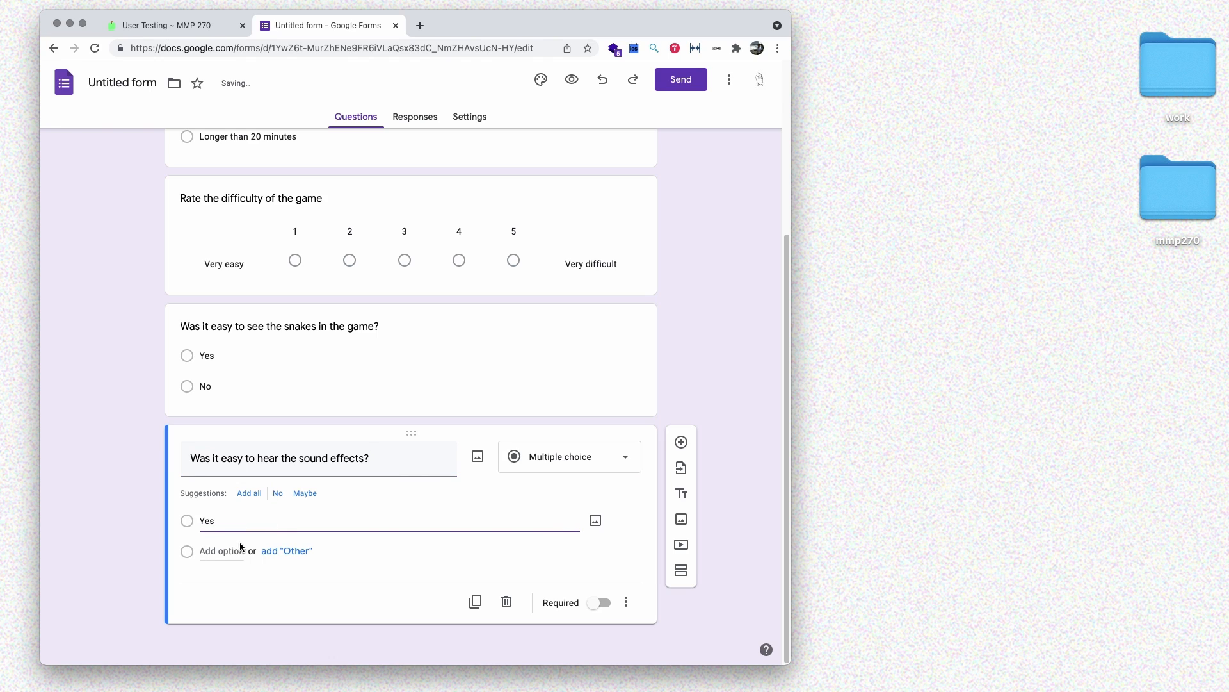
pyautogui.click(238, 549)
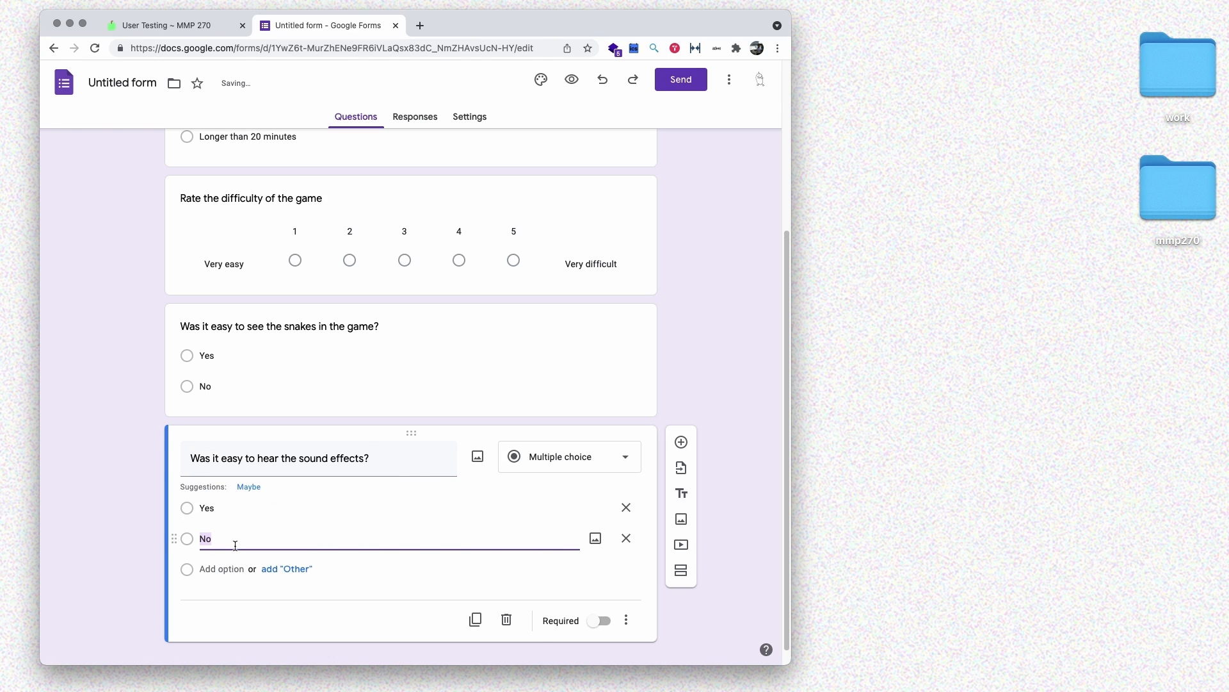
pyautogui.write('No, they')
pyautogui.press('BackSpace')
pyautogui.press('BackSpace')
pyautogui.write('ey were t')
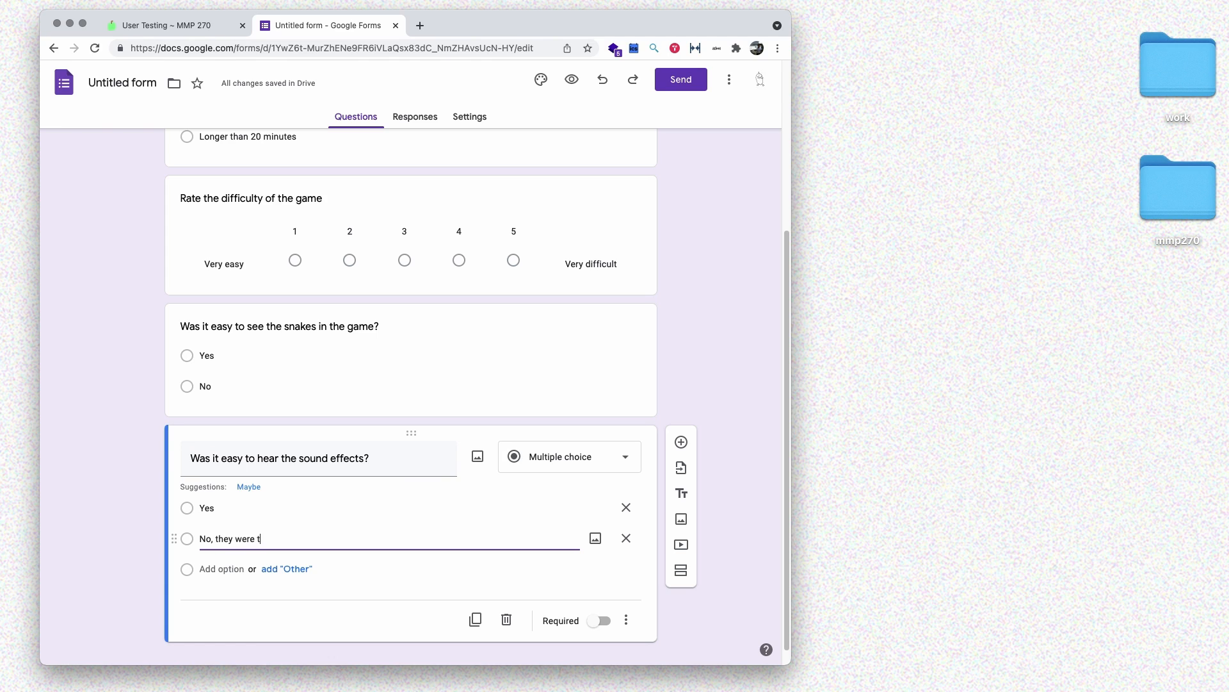
pyautogui.write('oo quiet')
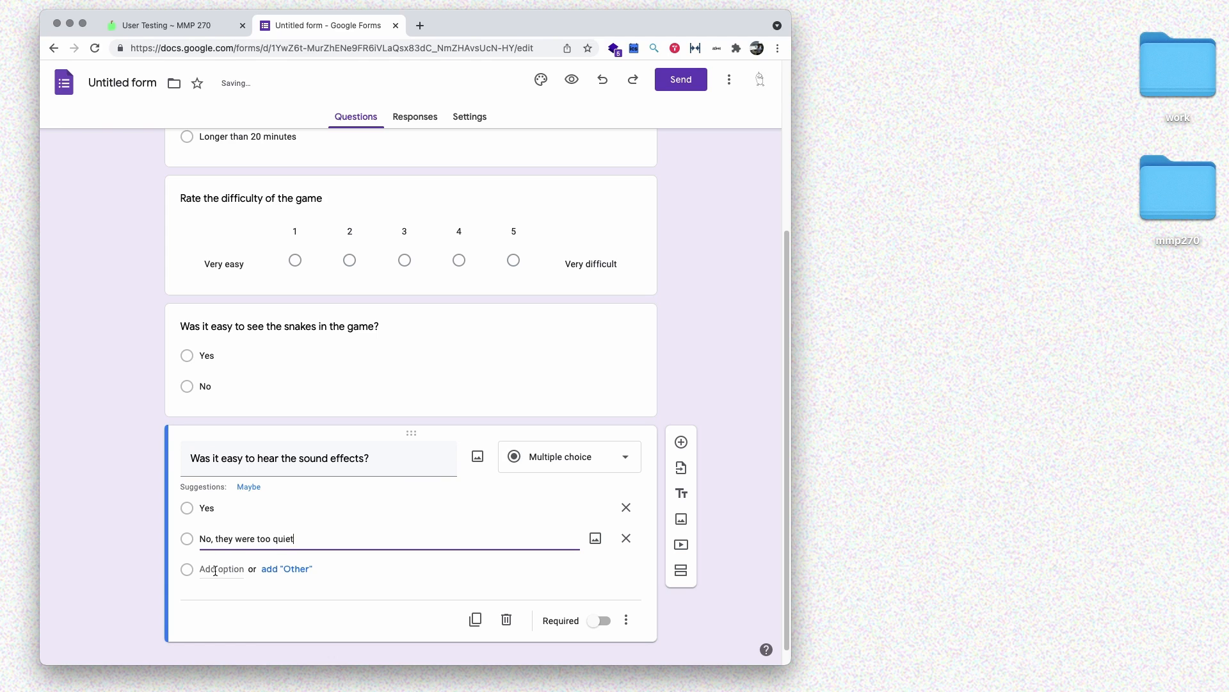
pyautogui.click(218, 568)
pyautogui.write('No, the ')
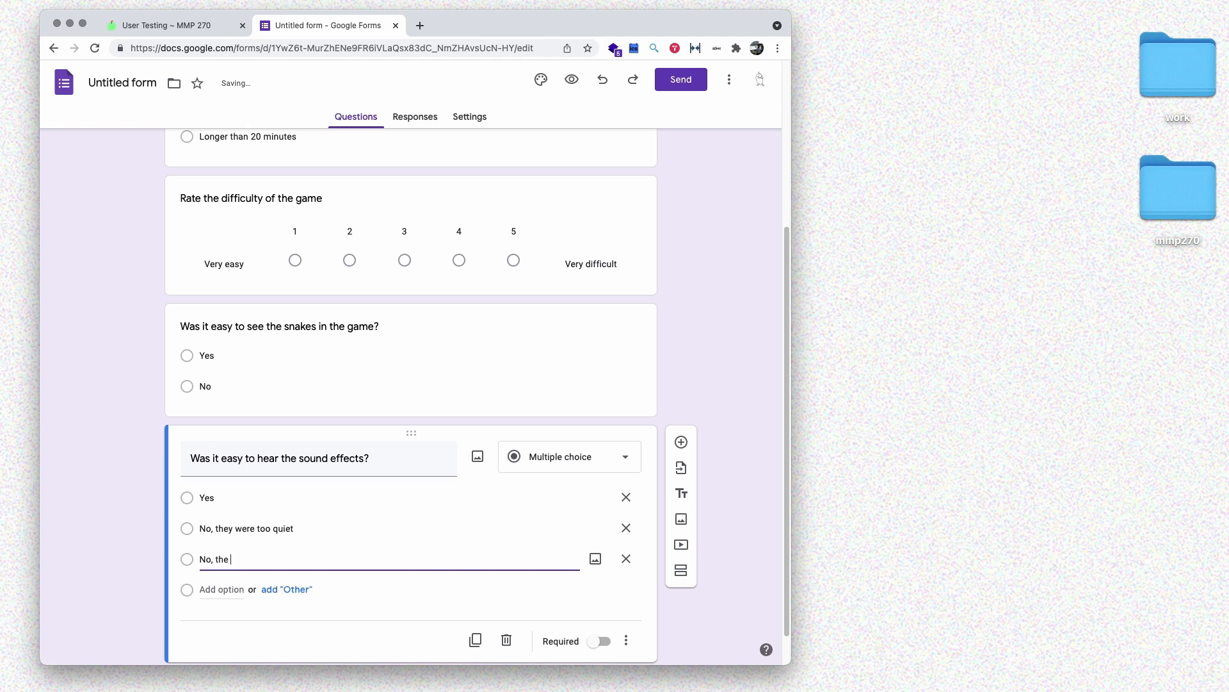
pyautogui.write('background music was too loud')
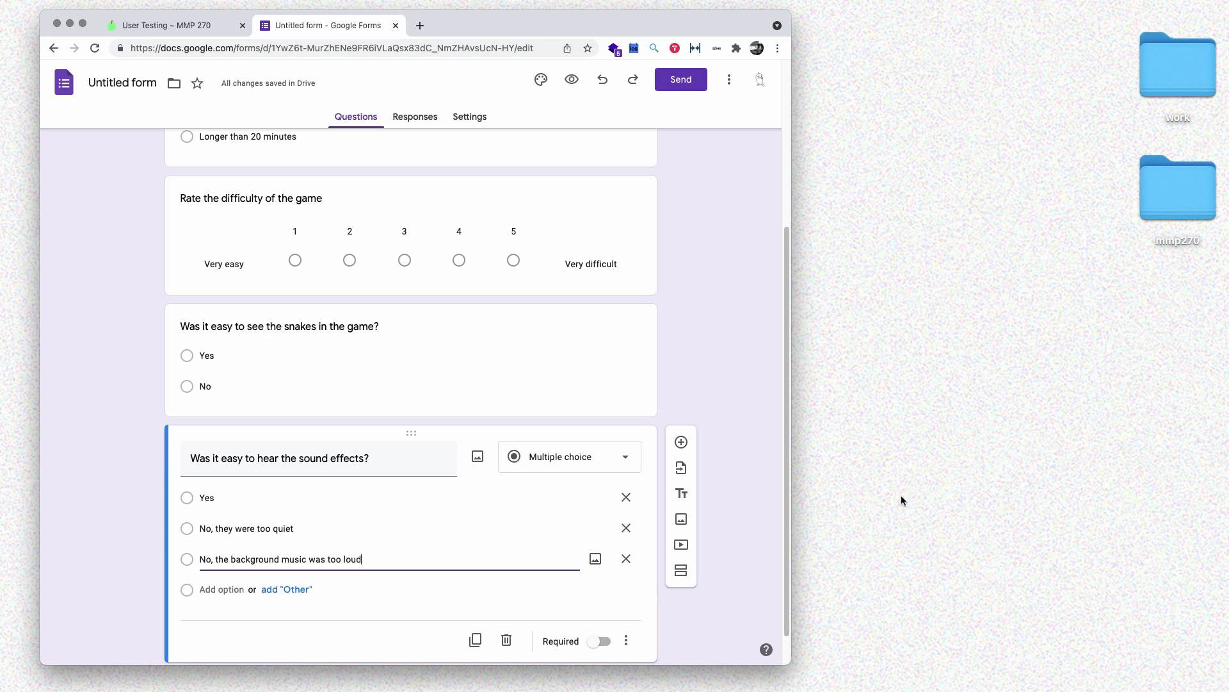
pyautogui.click(682, 339)
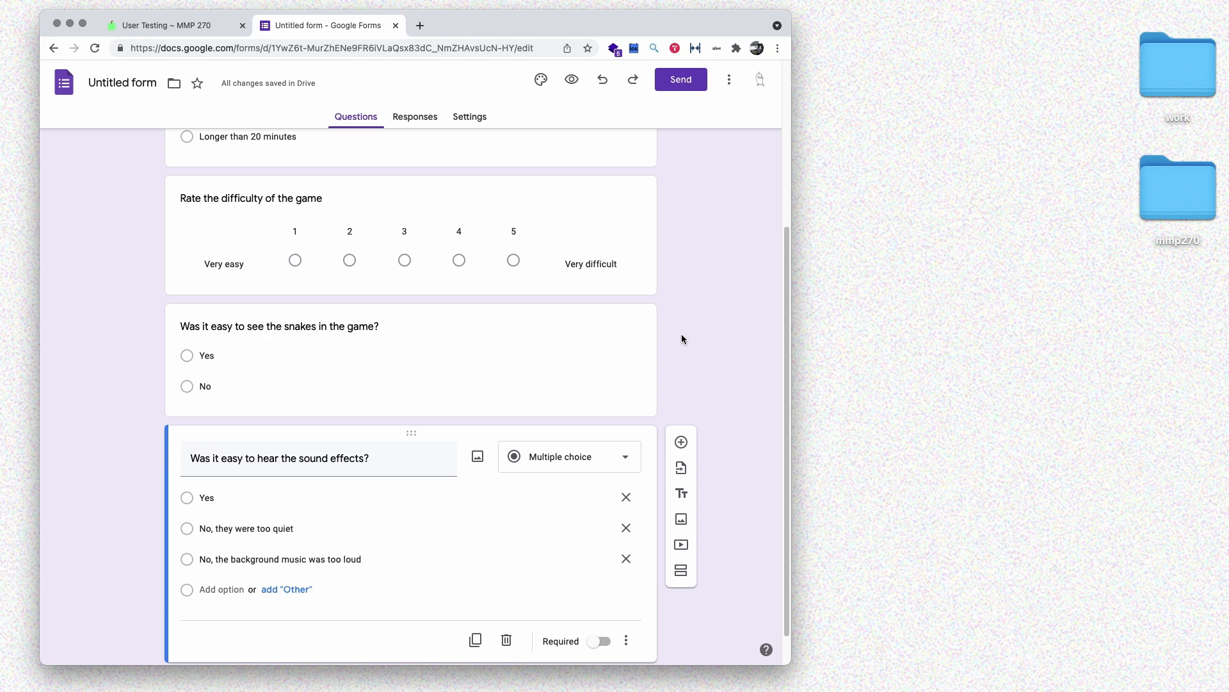
pyautogui.scroll(-1, 682, 335)
# - Add the question 'How easy was it to find the instructions and play the game?'
pyautogui.click(681, 401)
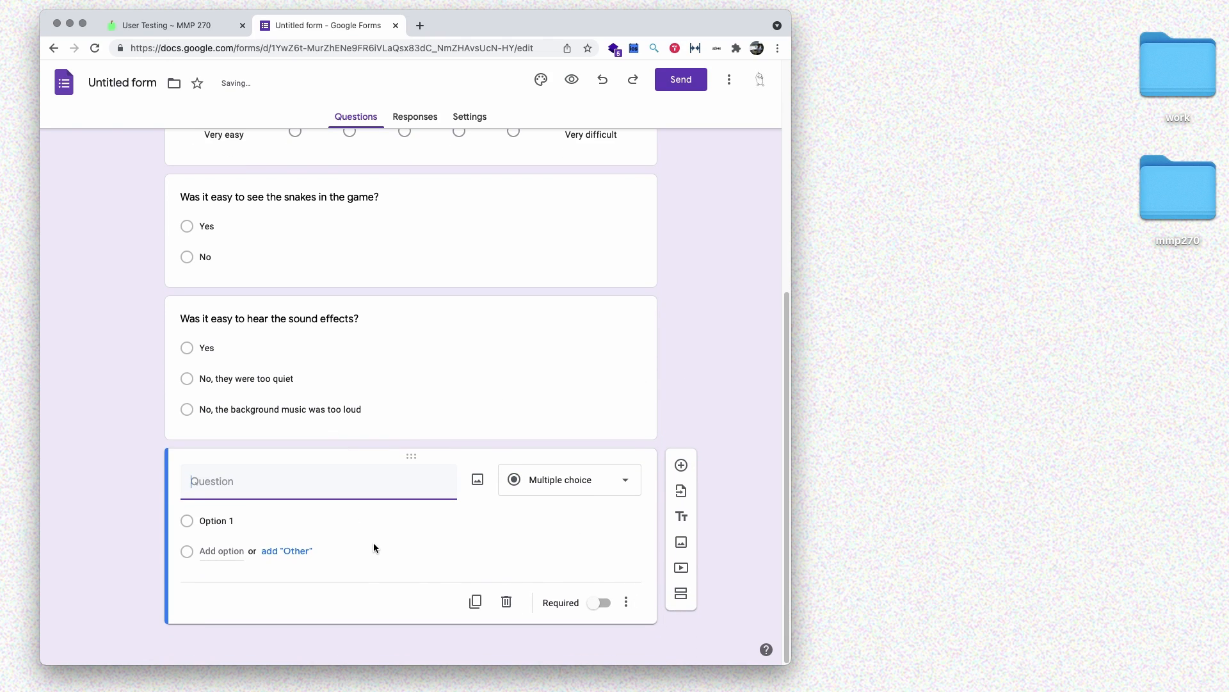
pyautogui.write('How easy was it to find ')
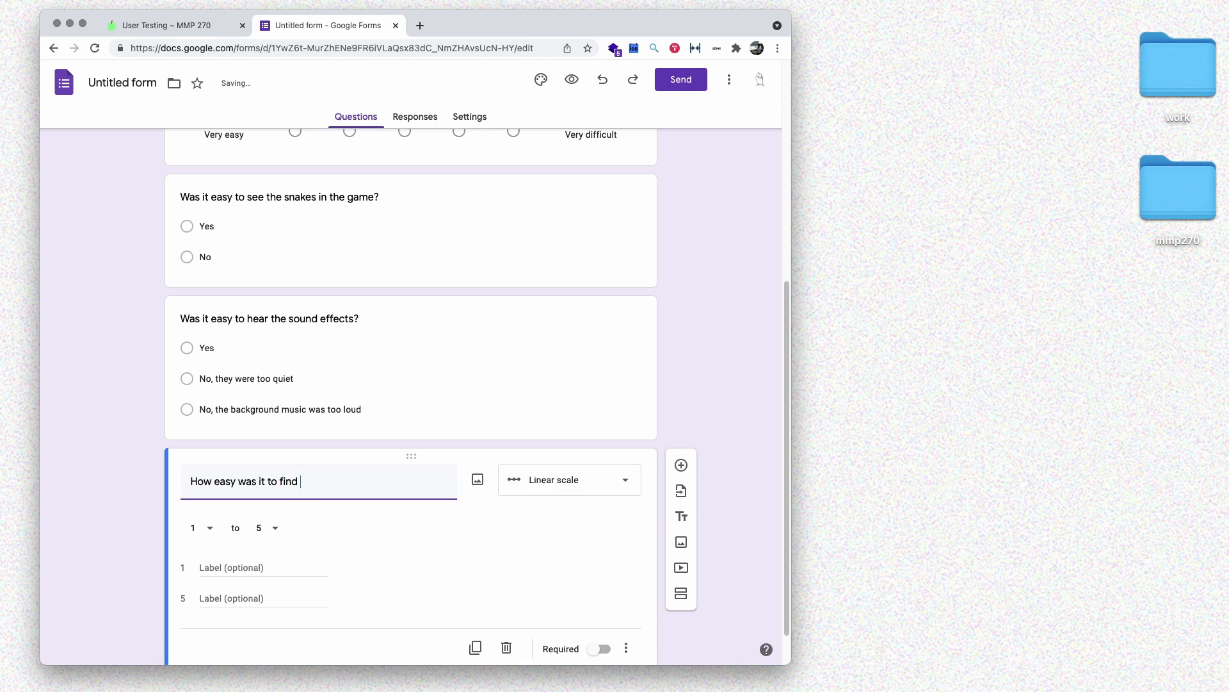
pyautogui.write('the instructions and play the game?')
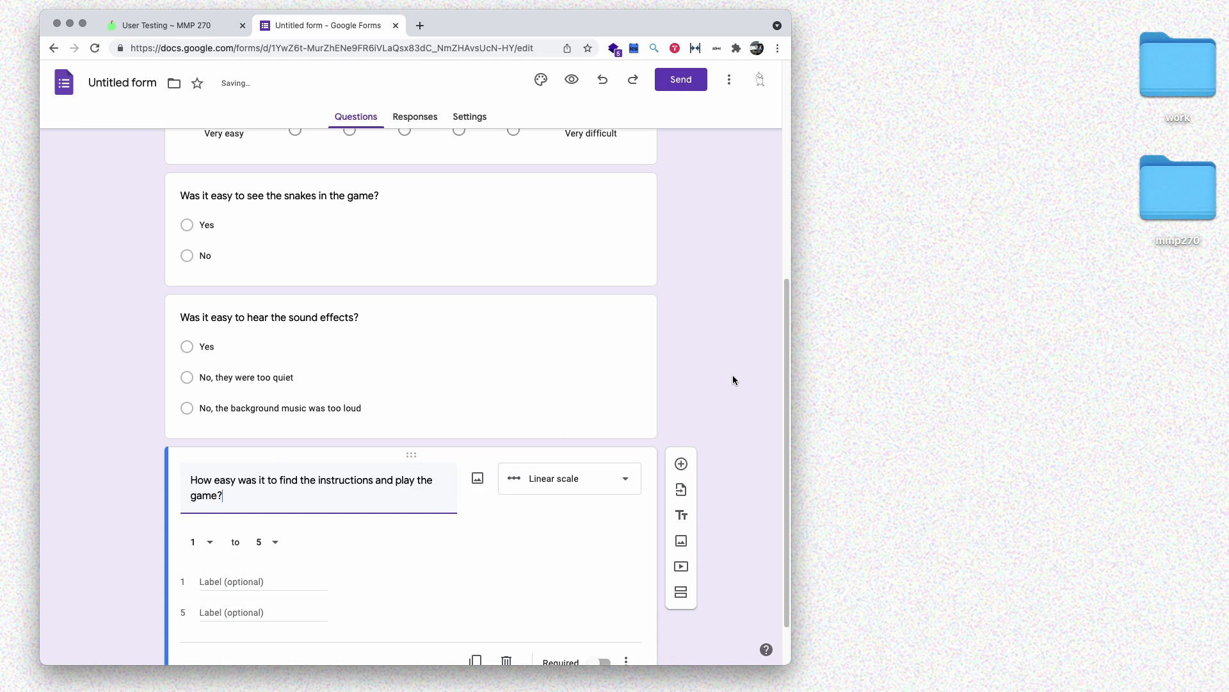
pyautogui.scroll(-2, 734, 379)
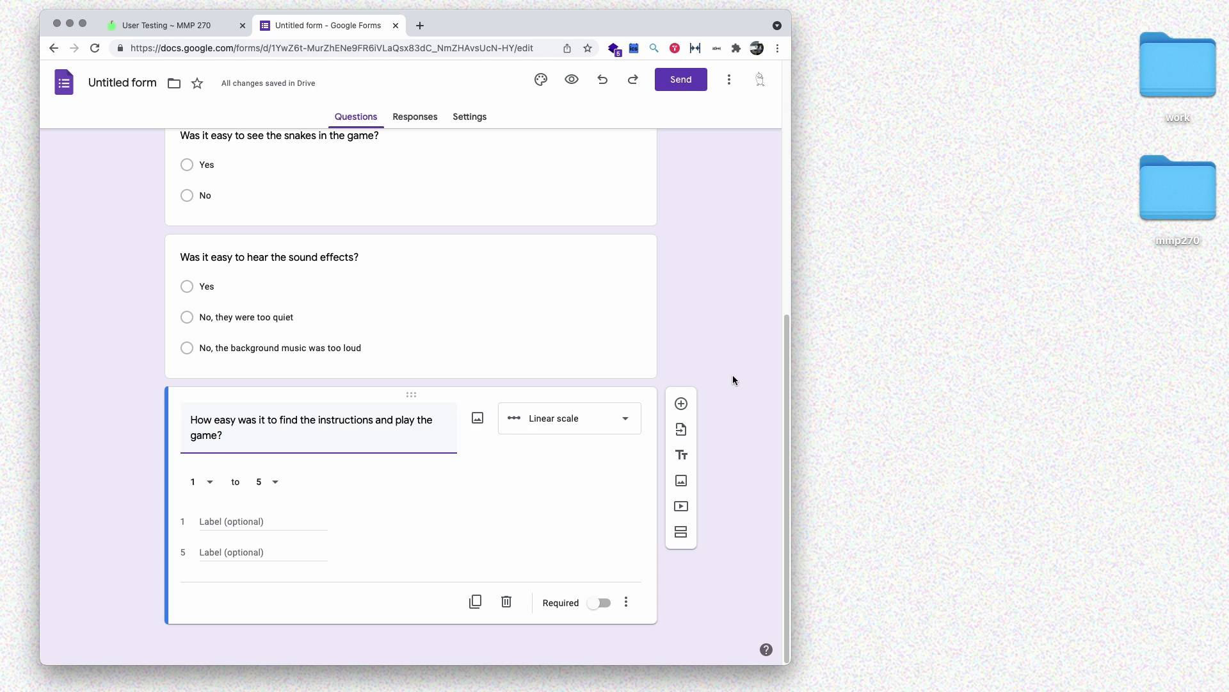
# - Label its 1-to-5 scale ends Very easy and Very difficult
pyautogui.click(244, 521)
pyautogui.write('Very easy')
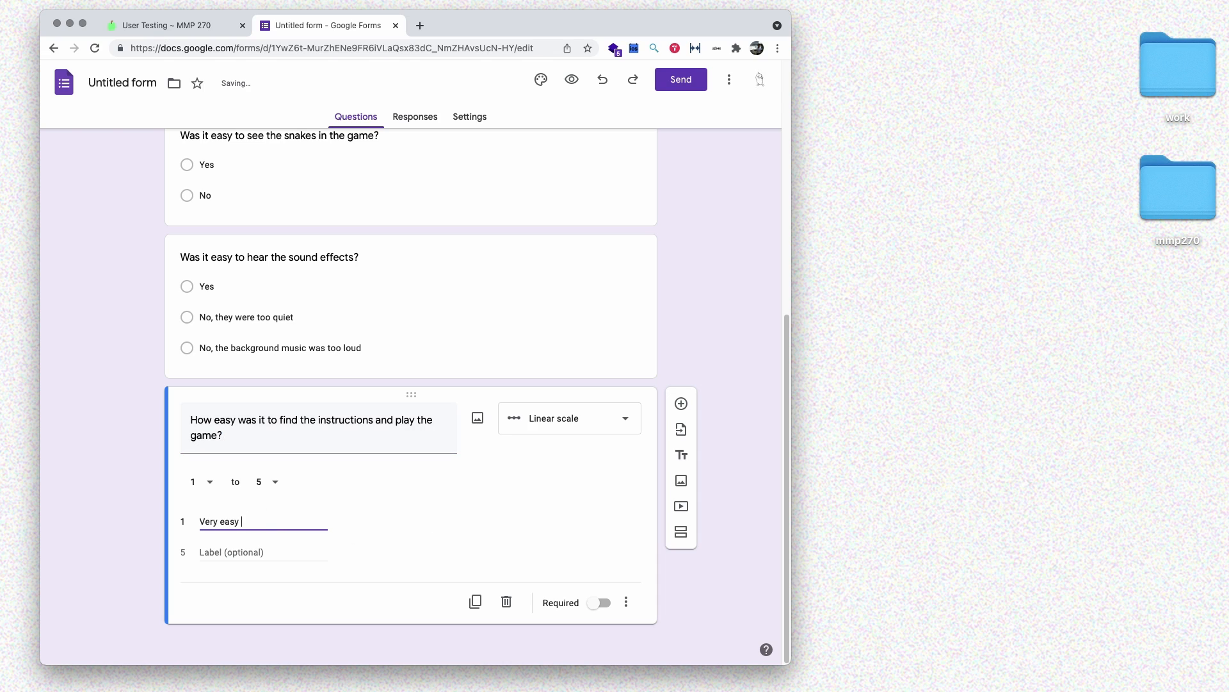
pyautogui.press('Tab')
pyautogui.write('Very diffiu')
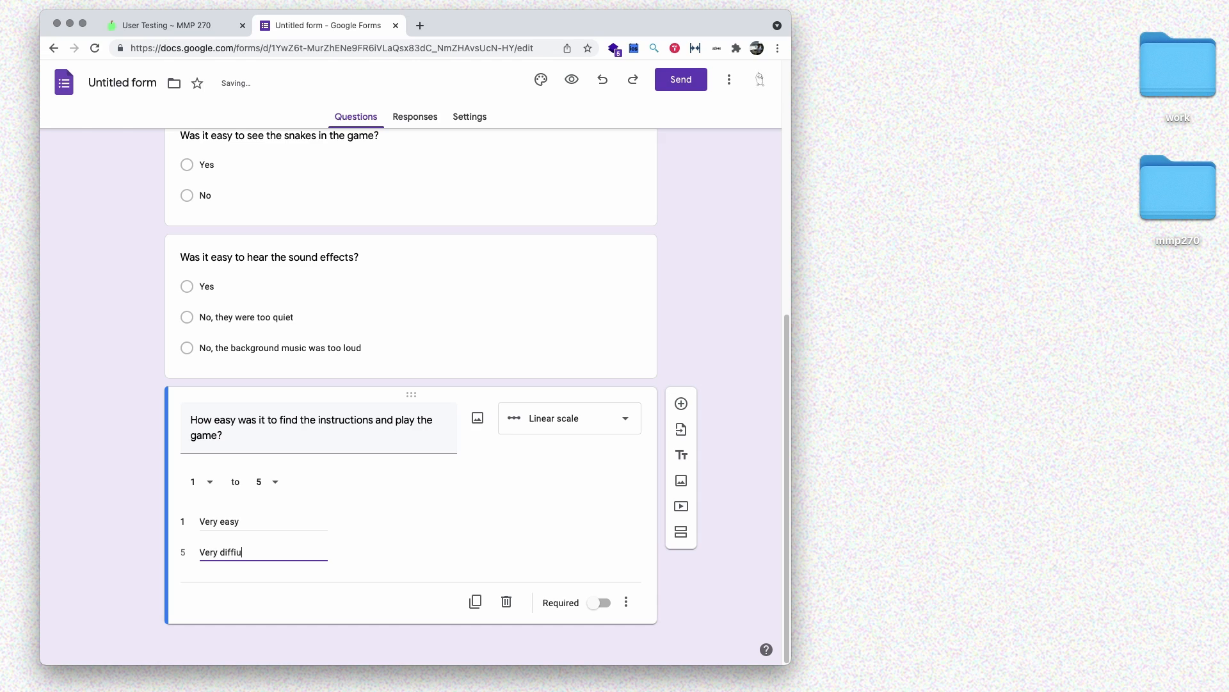
pyautogui.press('BackSpace')
pyautogui.write('cult')
pyautogui.click(512, 477)
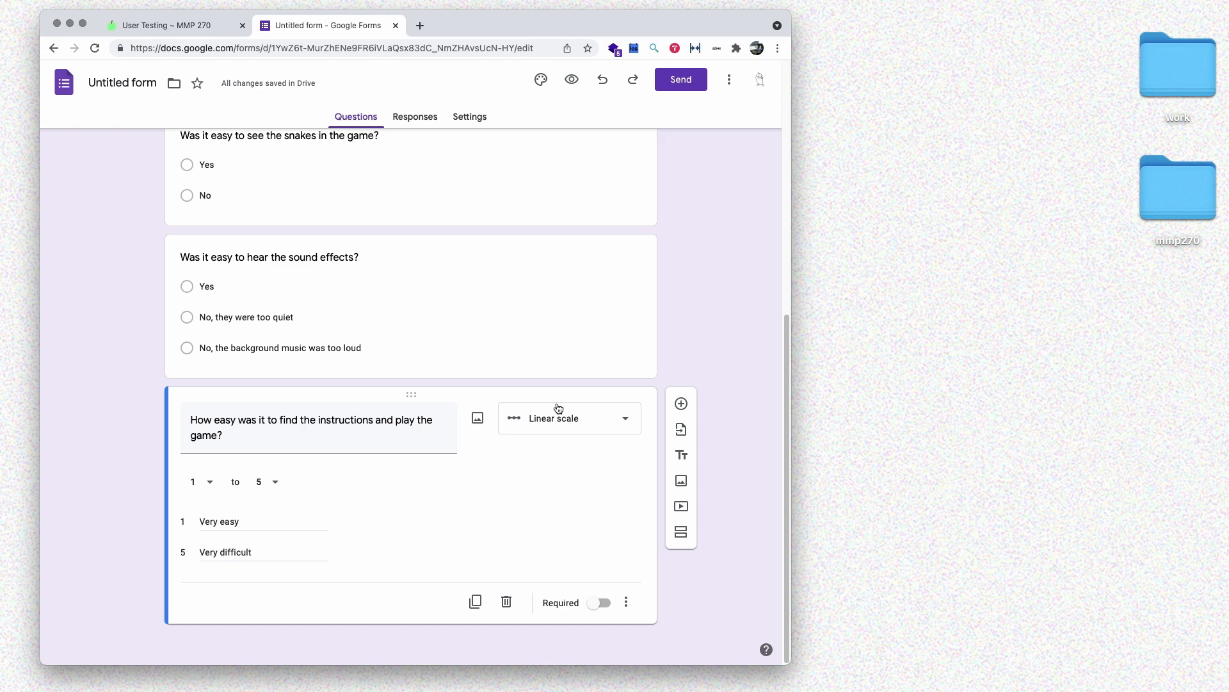
pyautogui.scroll(7, 556, 406)
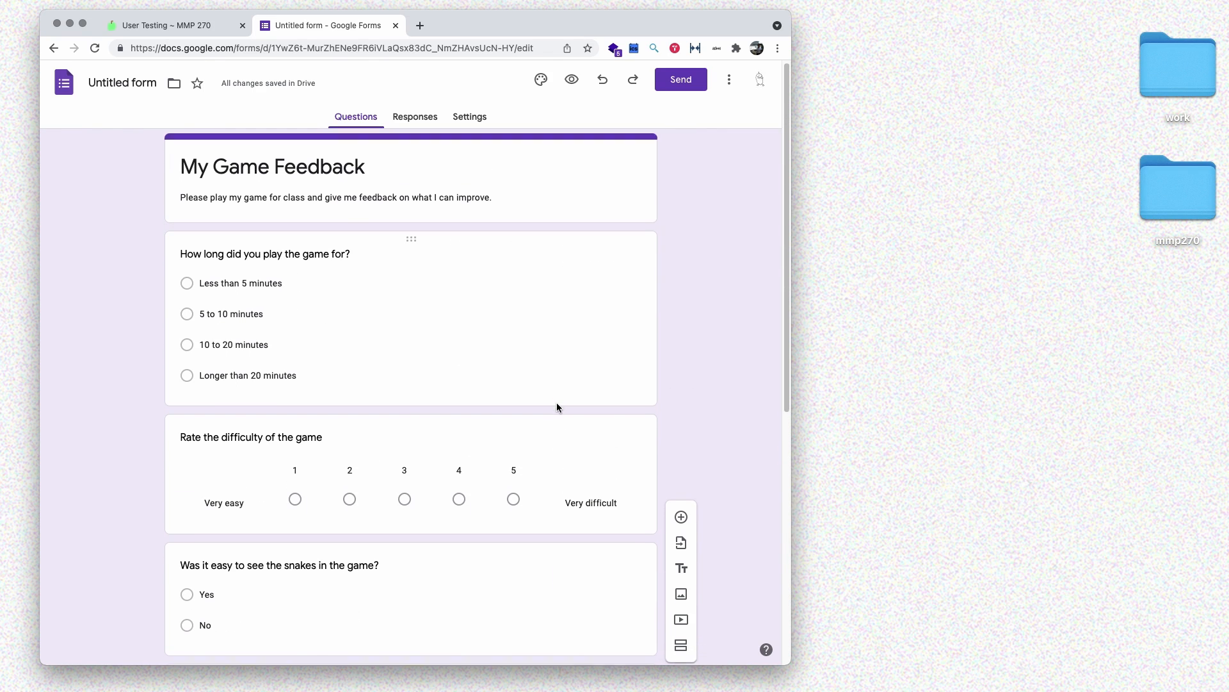
pyautogui.scroll(-7, 556, 406)
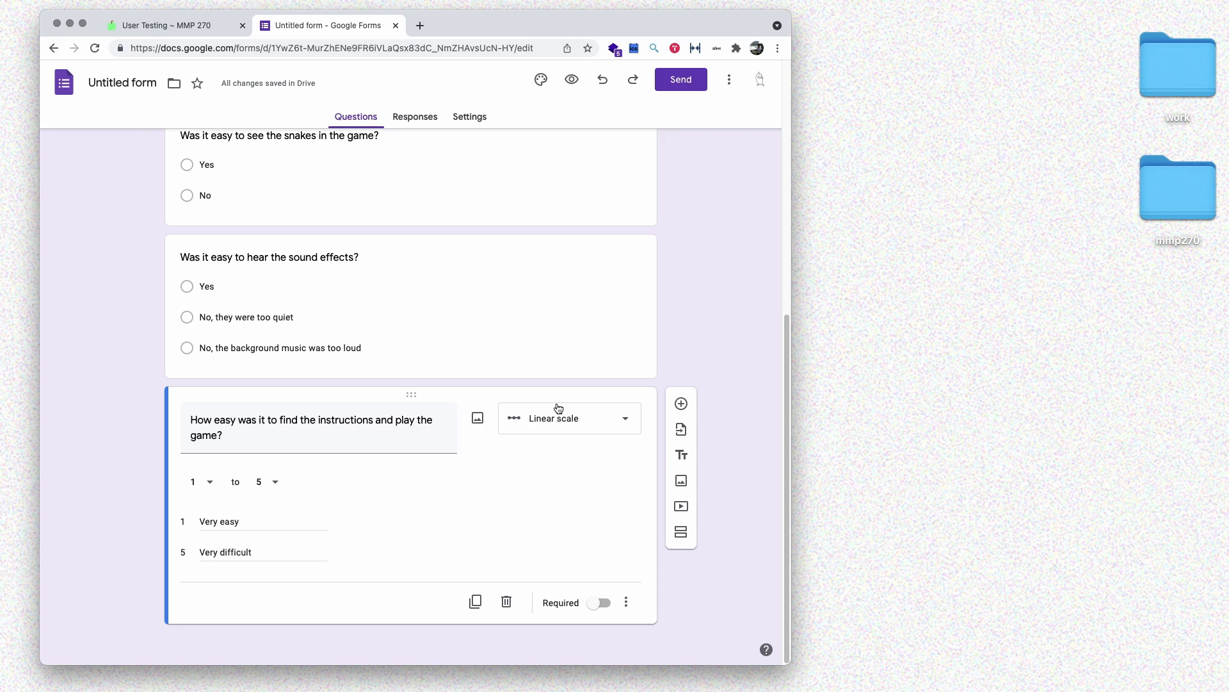
pyautogui.click(571, 80)
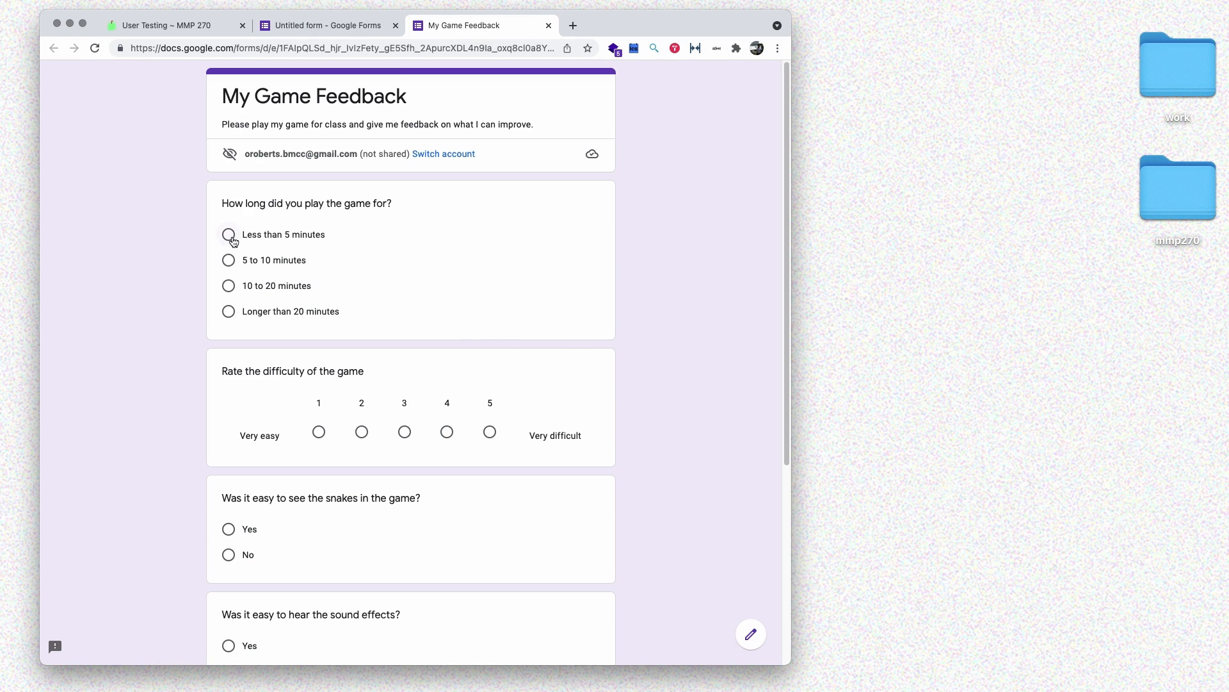
pyautogui.scroll(-3, 379, 392)
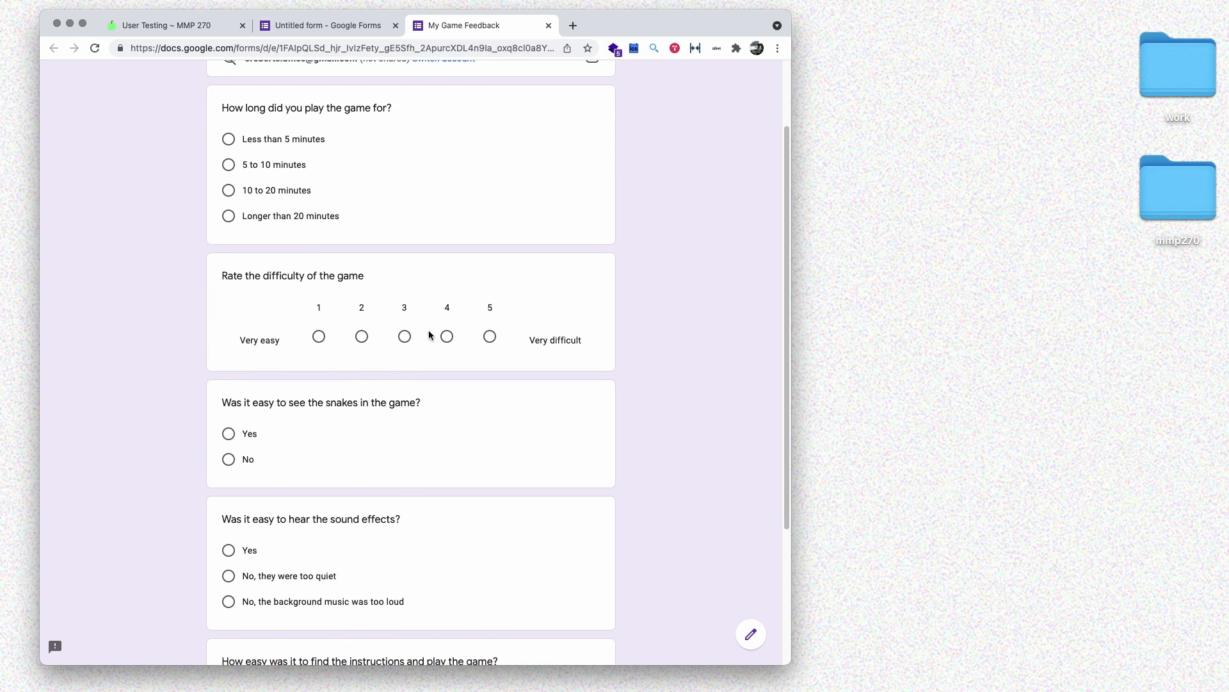
pyautogui.scroll(-5, 357, 378)
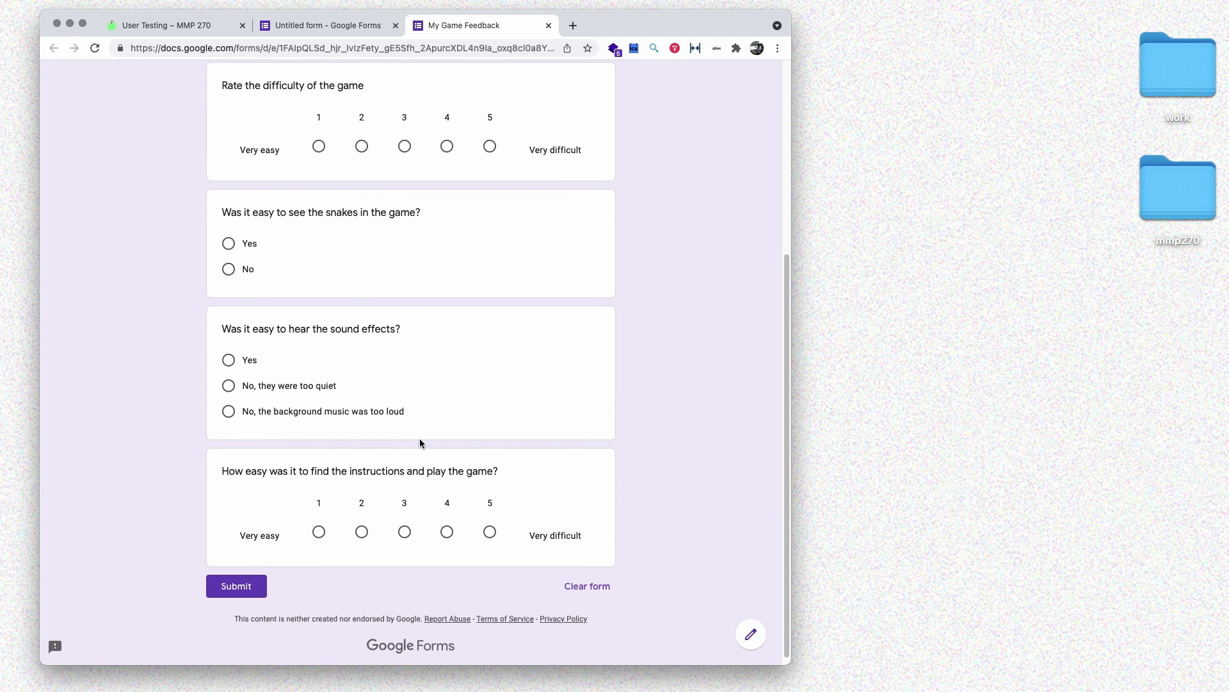
pyautogui.scroll(5, 495, 477)
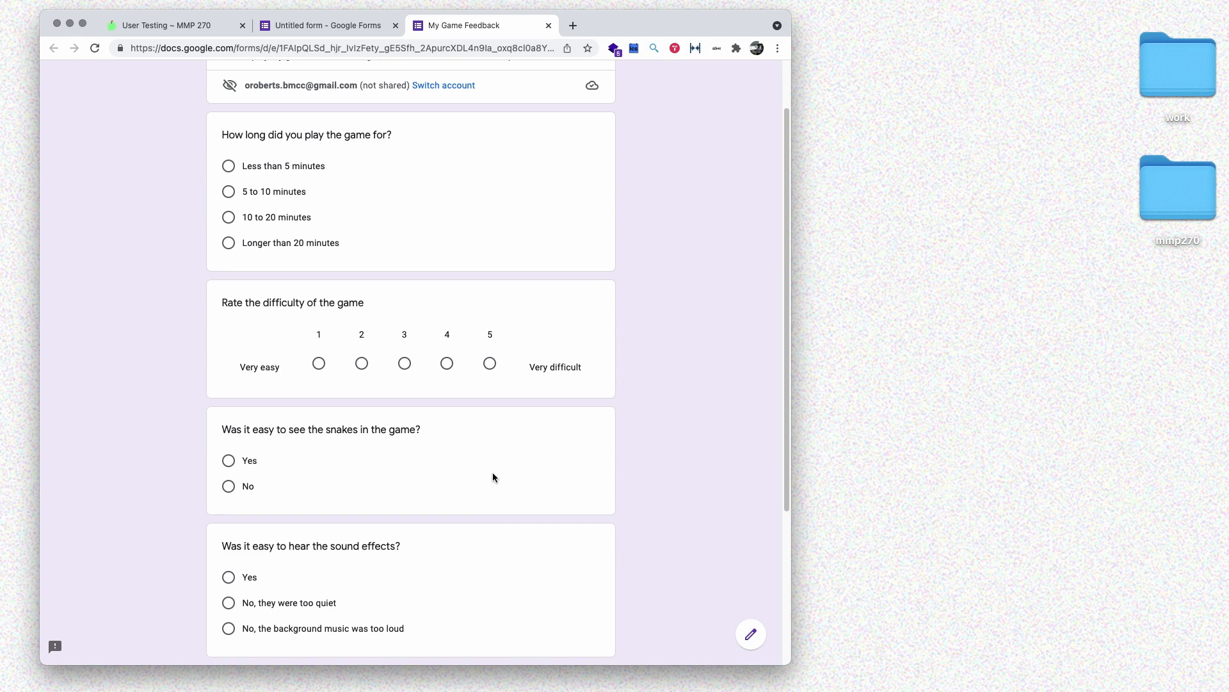
pyautogui.scroll(-5, 494, 477)
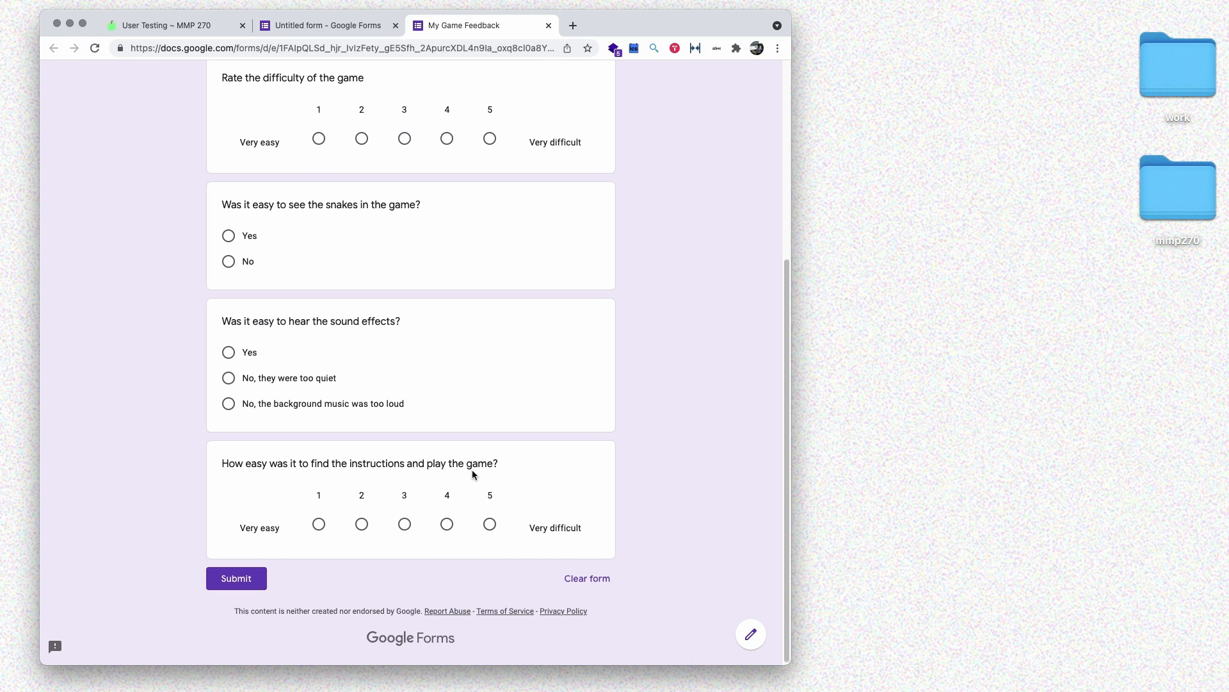
pyautogui.scroll(10, 473, 474)
pyautogui.click(328, 25)
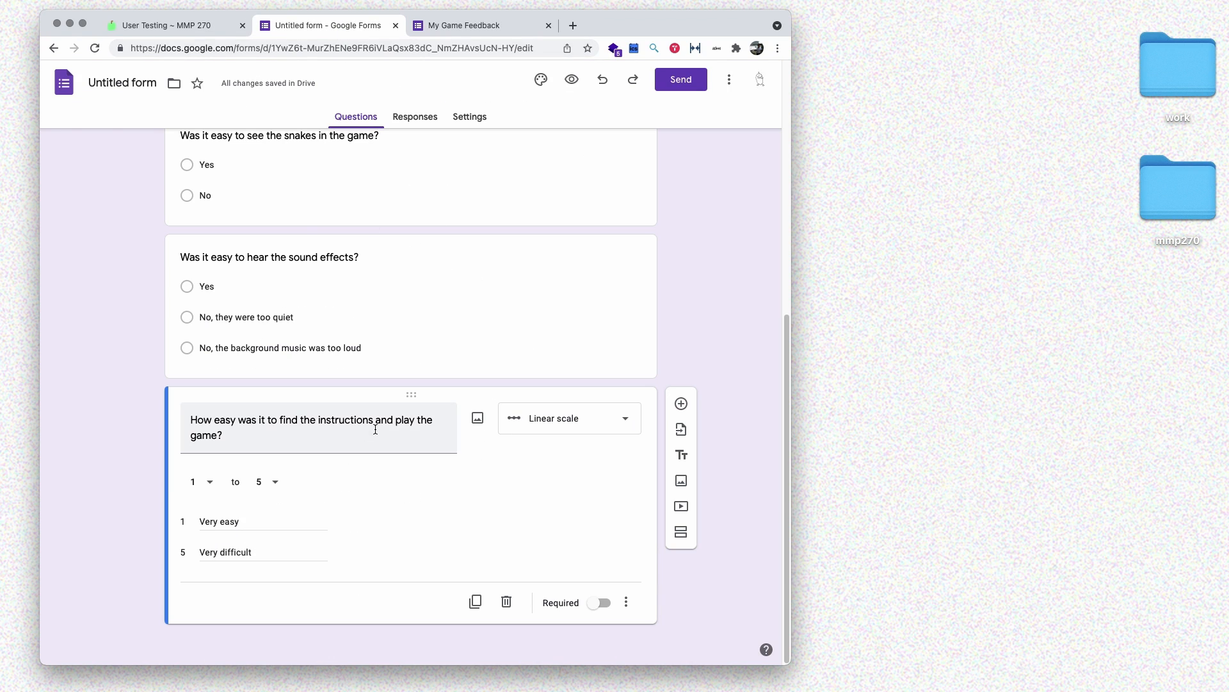
# - Drag the instructions question up so it sits first, directly below the form title
pyautogui.moveTo(411, 394); pyautogui.dragTo(391, 234)
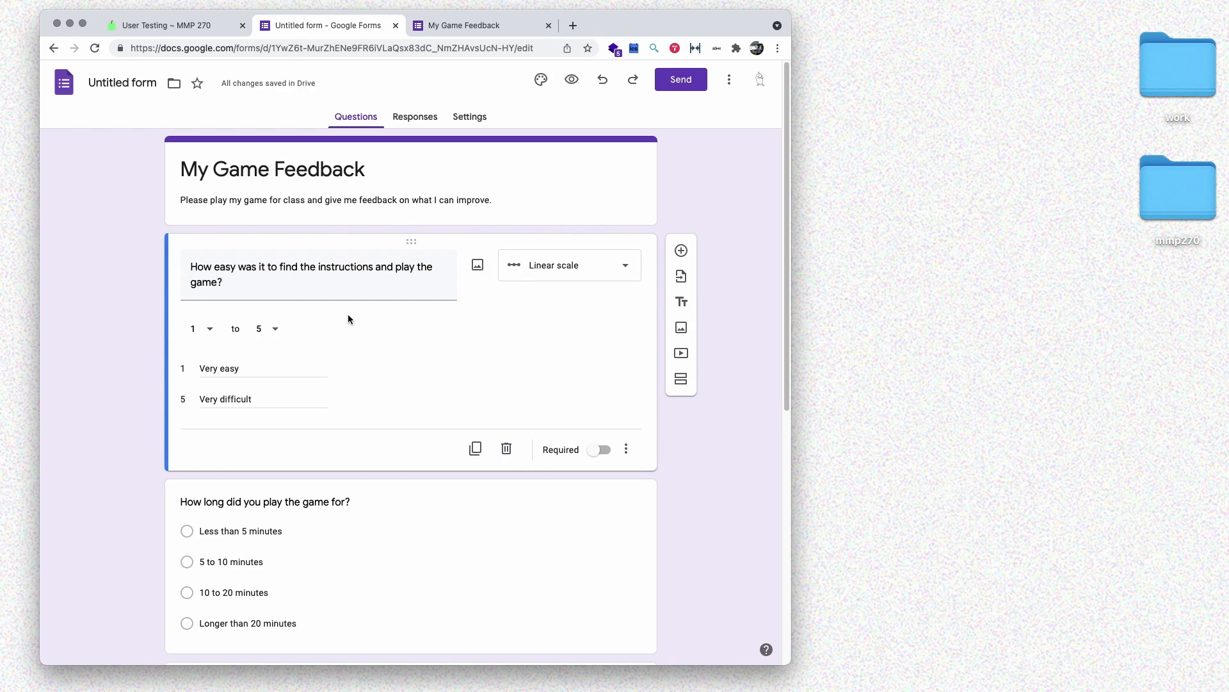
pyautogui.scroll(-5, 75, 338)
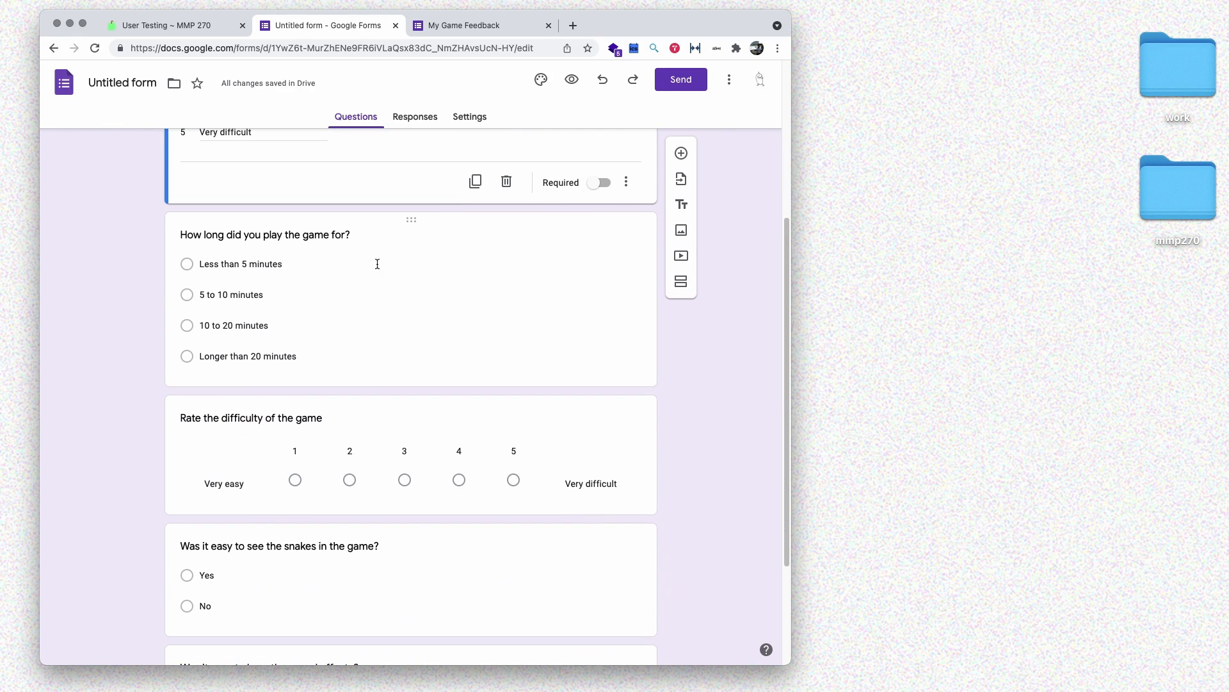
pyautogui.scroll(-3, 156, 489)
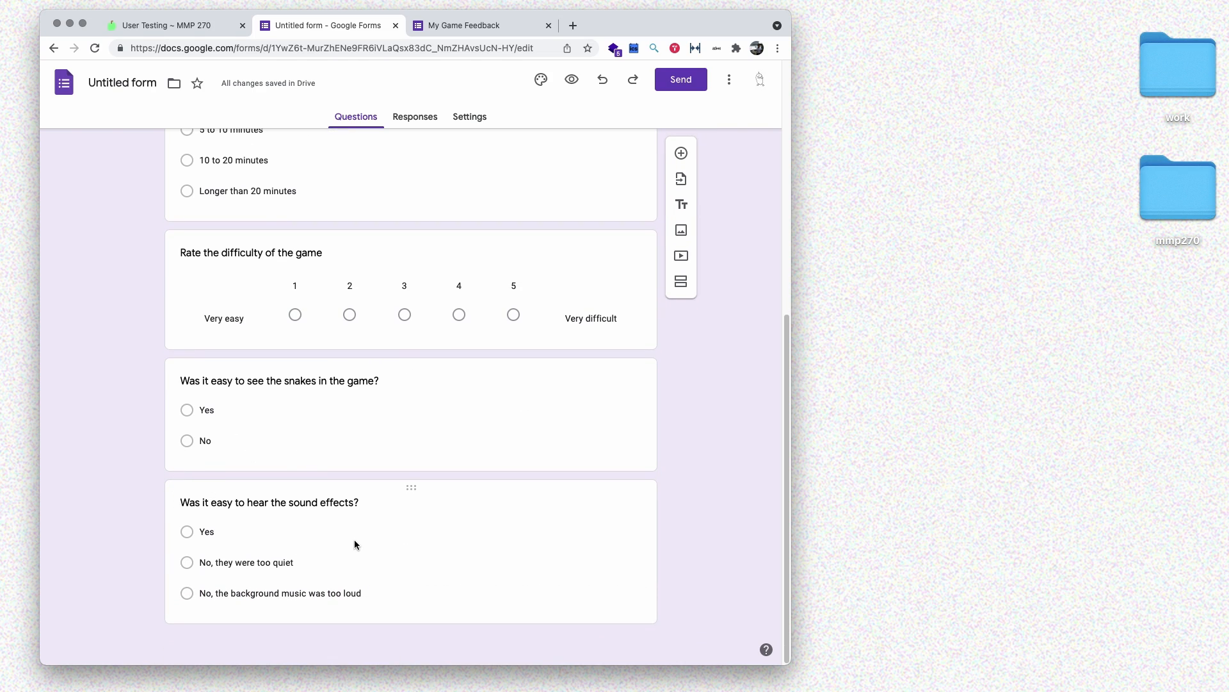
pyautogui.scroll(2, 694, 472)
pyautogui.scroll(-2, 694, 471)
# - Add a closing paragraph question 'What are some improvements I could make to the game?'
pyautogui.click(680, 153)
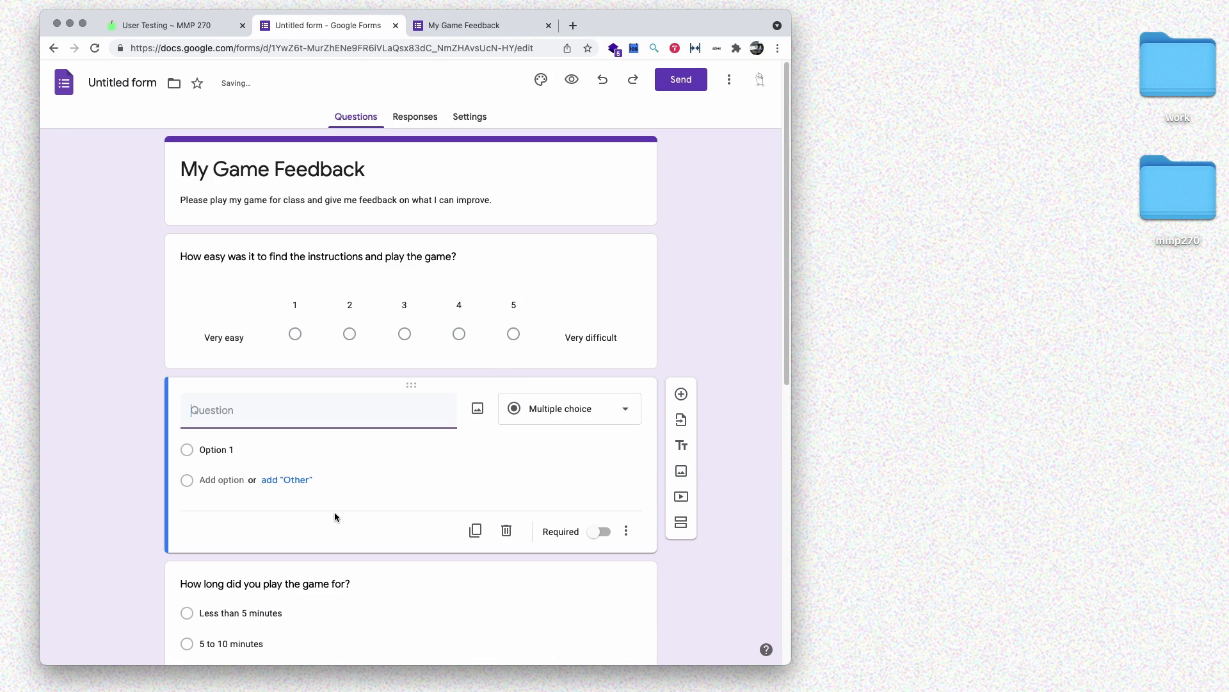
pyautogui.moveTo(409, 385); pyautogui.dragTo(354, 590)
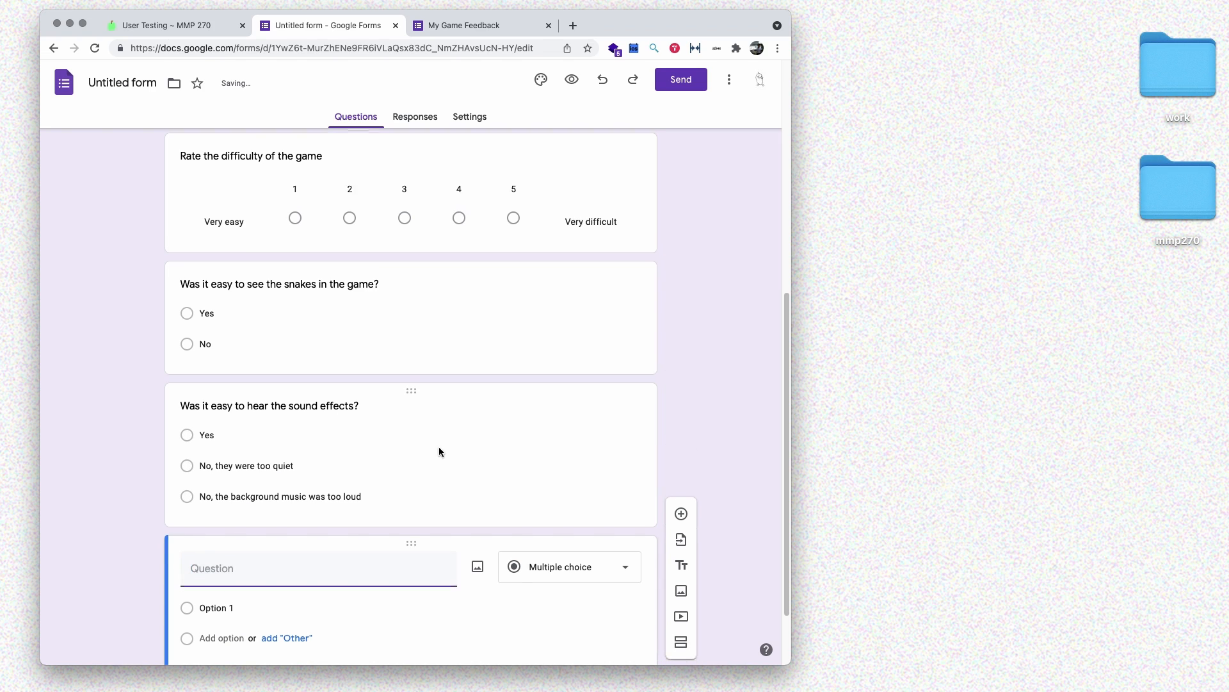
pyautogui.click(555, 486)
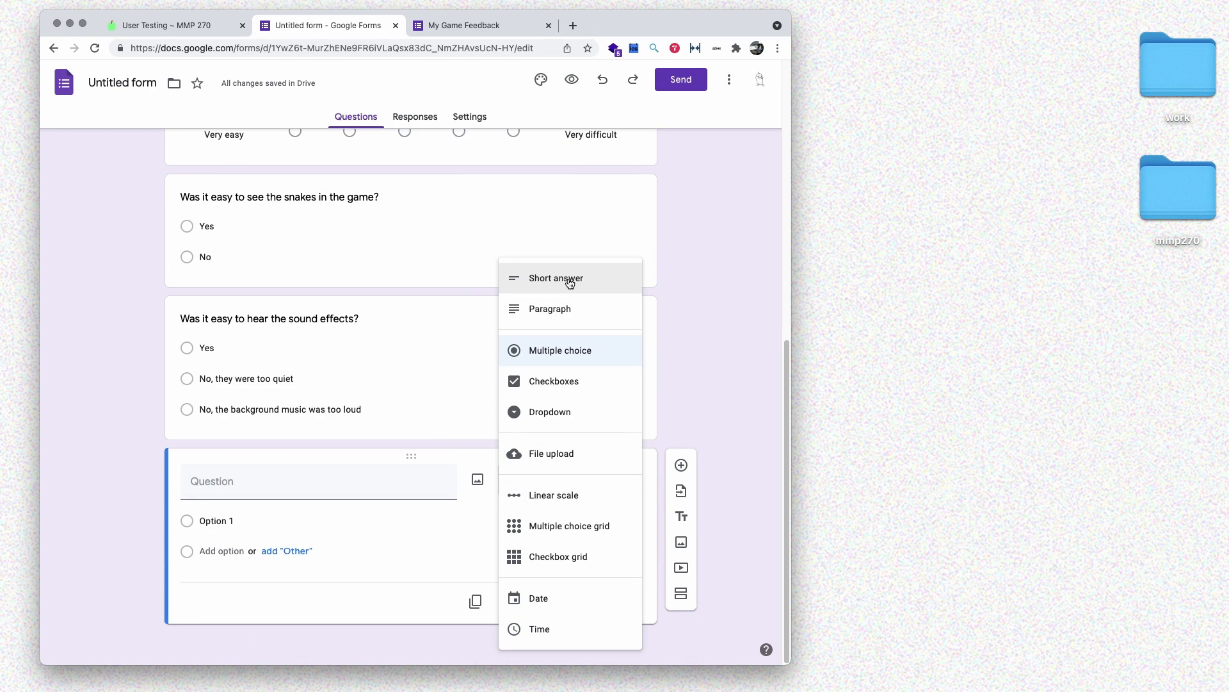
pyautogui.click(555, 310)
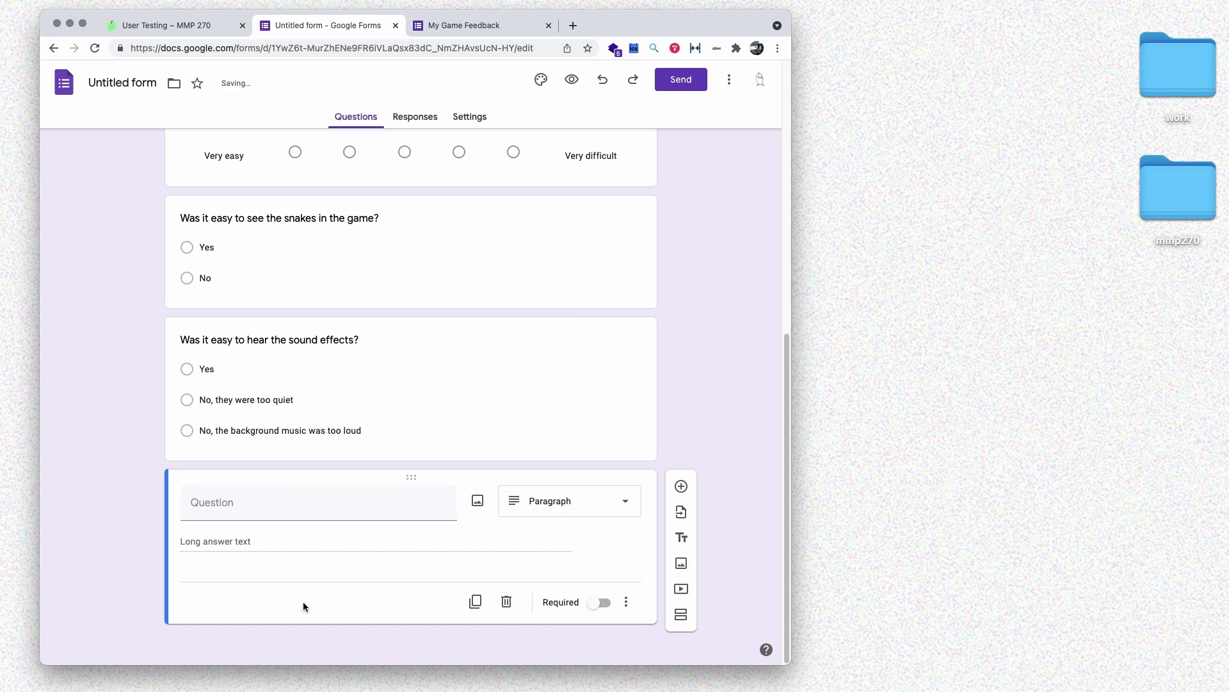
pyautogui.click(264, 505)
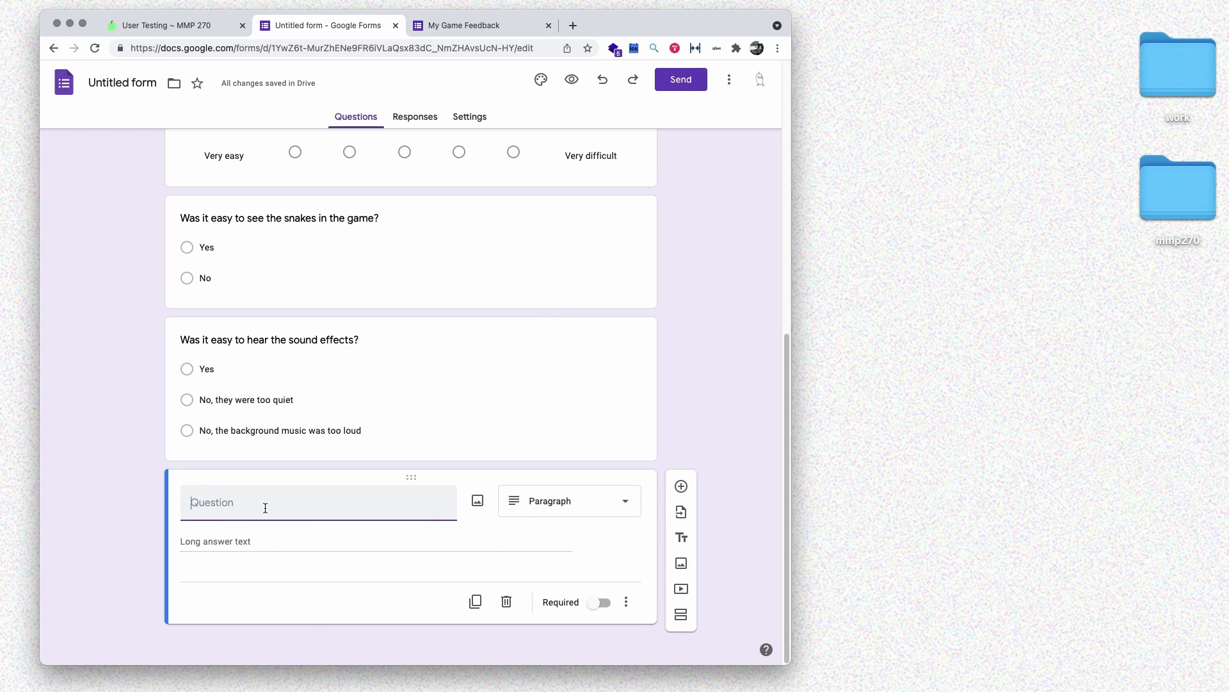
pyautogui.write('What are some improvement I cou')
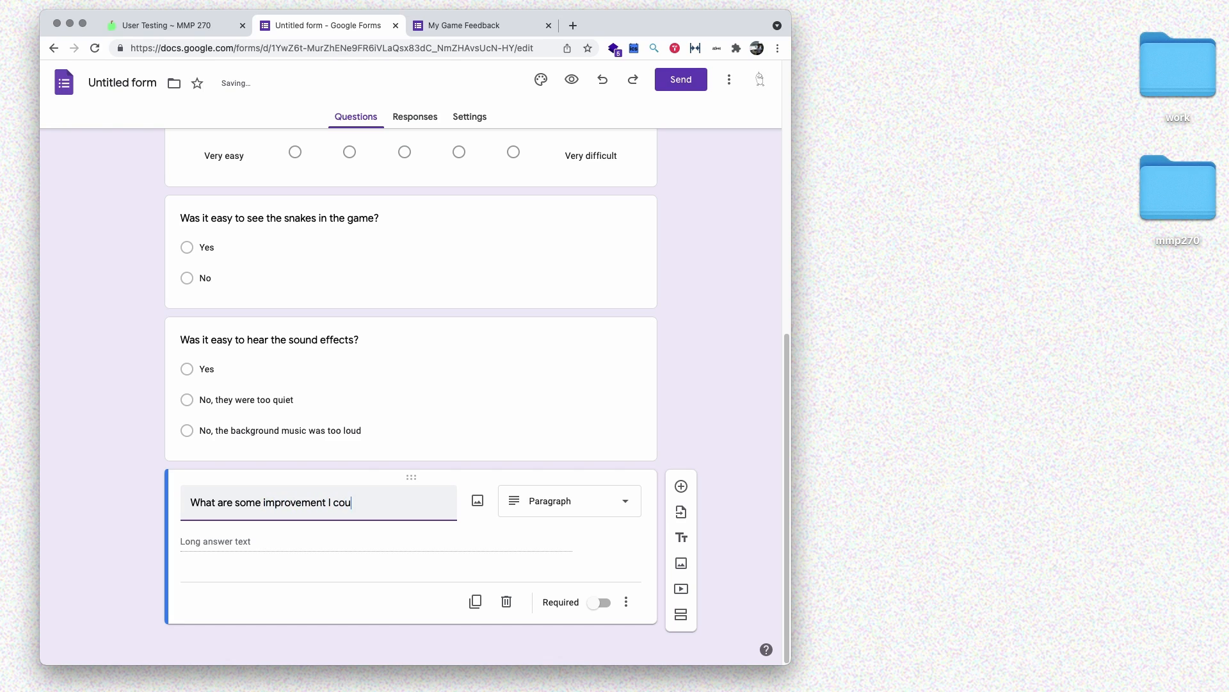
pyautogui.write('ld make to the game?')
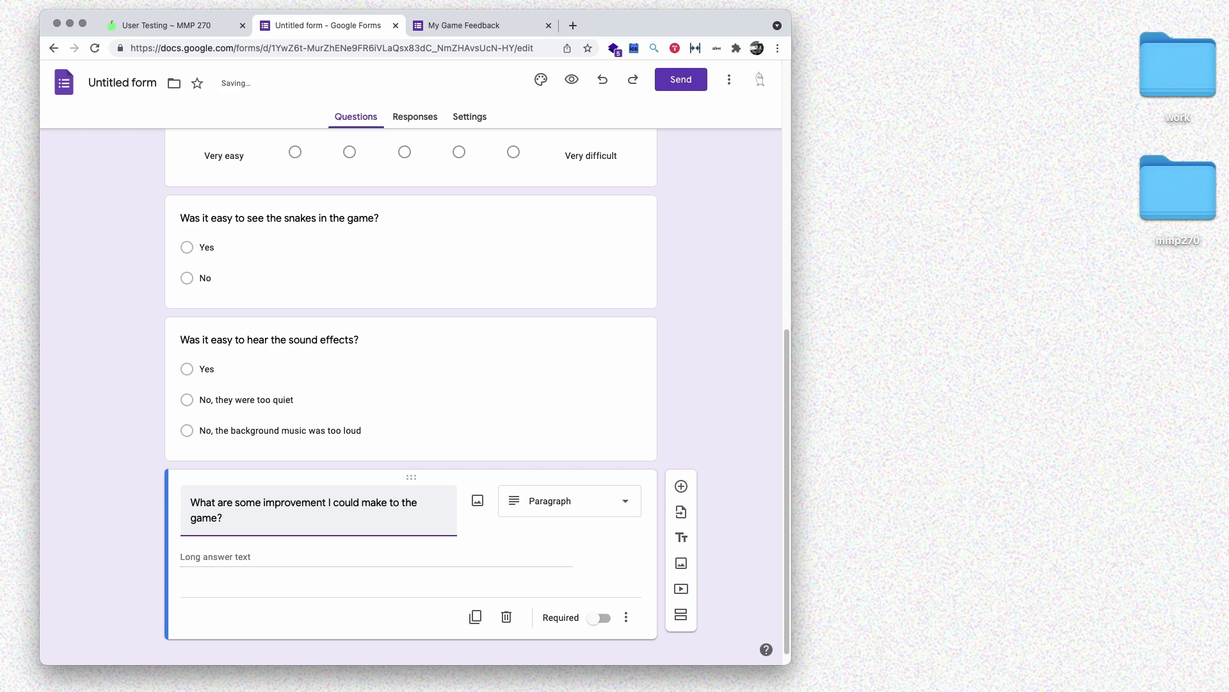
pyautogui.click(329, 502)
pyautogui.write('s')
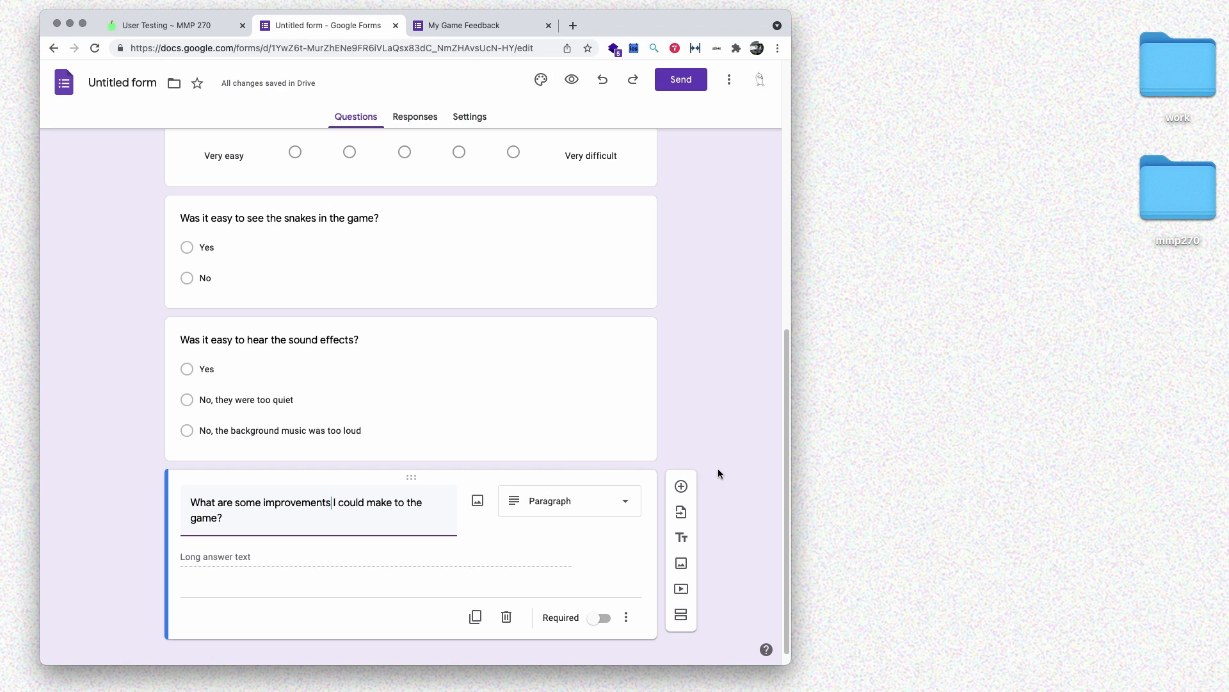
# - Append a paragraph question 'What are some of the things you enjoyed in the game?'
pyautogui.click(681, 486)
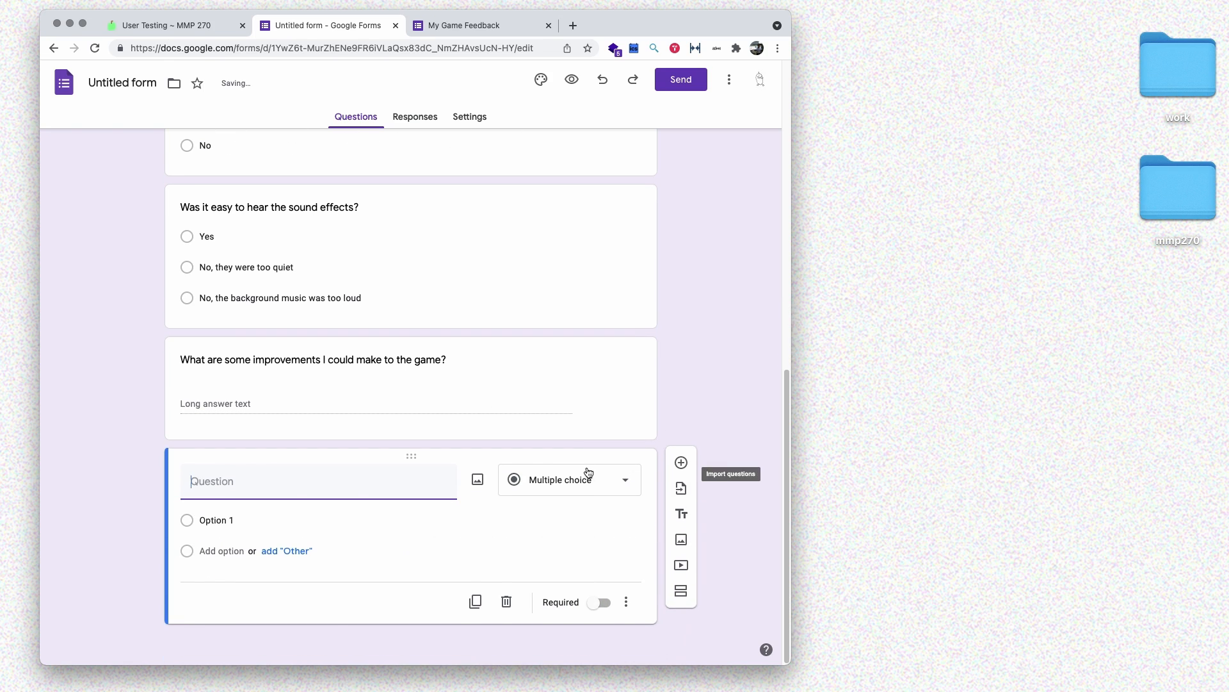
pyautogui.click(588, 479)
pyautogui.click(568, 309)
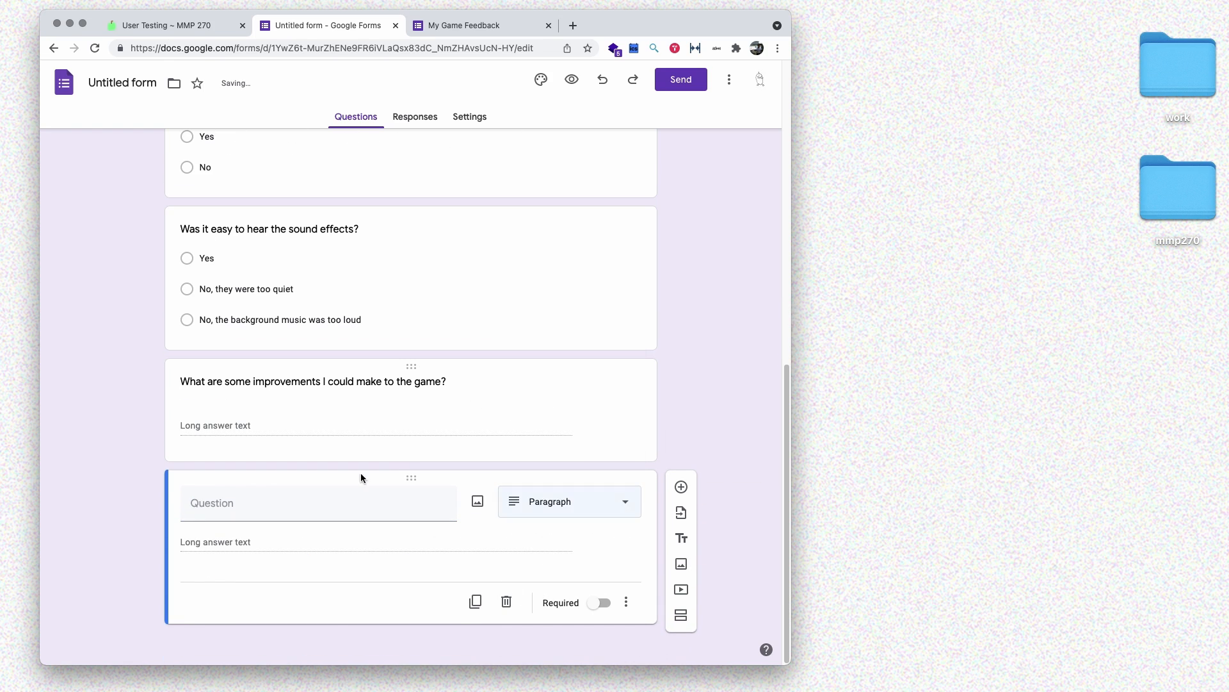
pyautogui.click(266, 511)
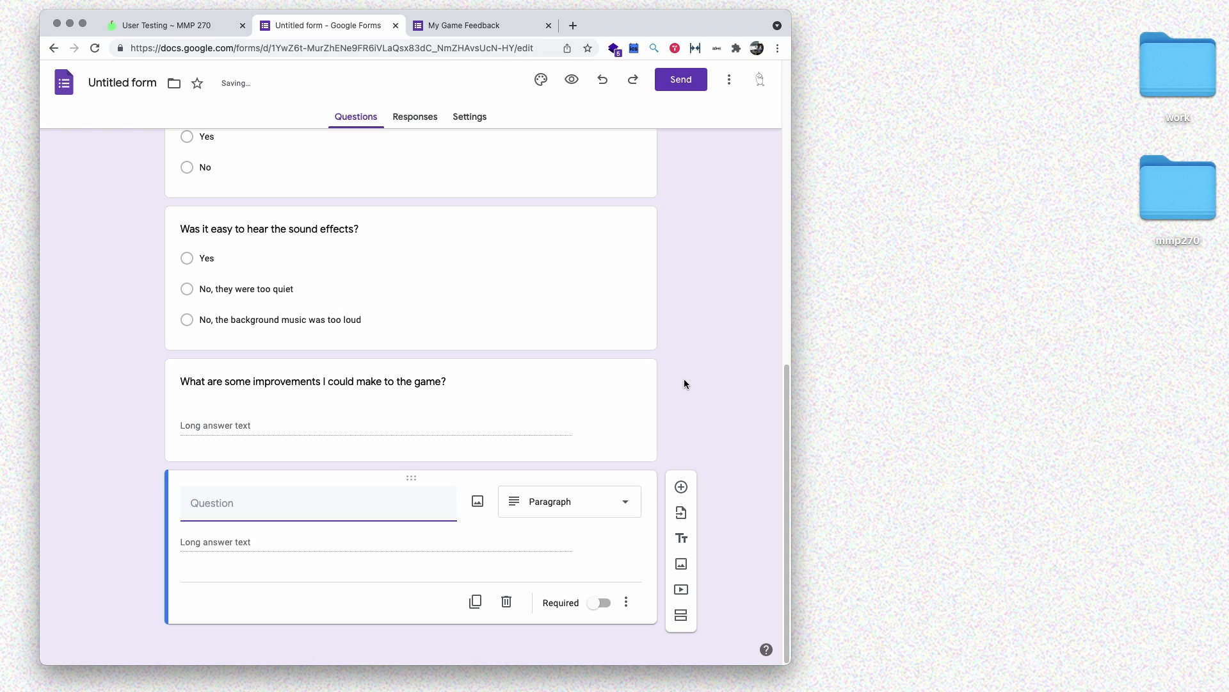
pyautogui.write('What are some of the things you enjo')
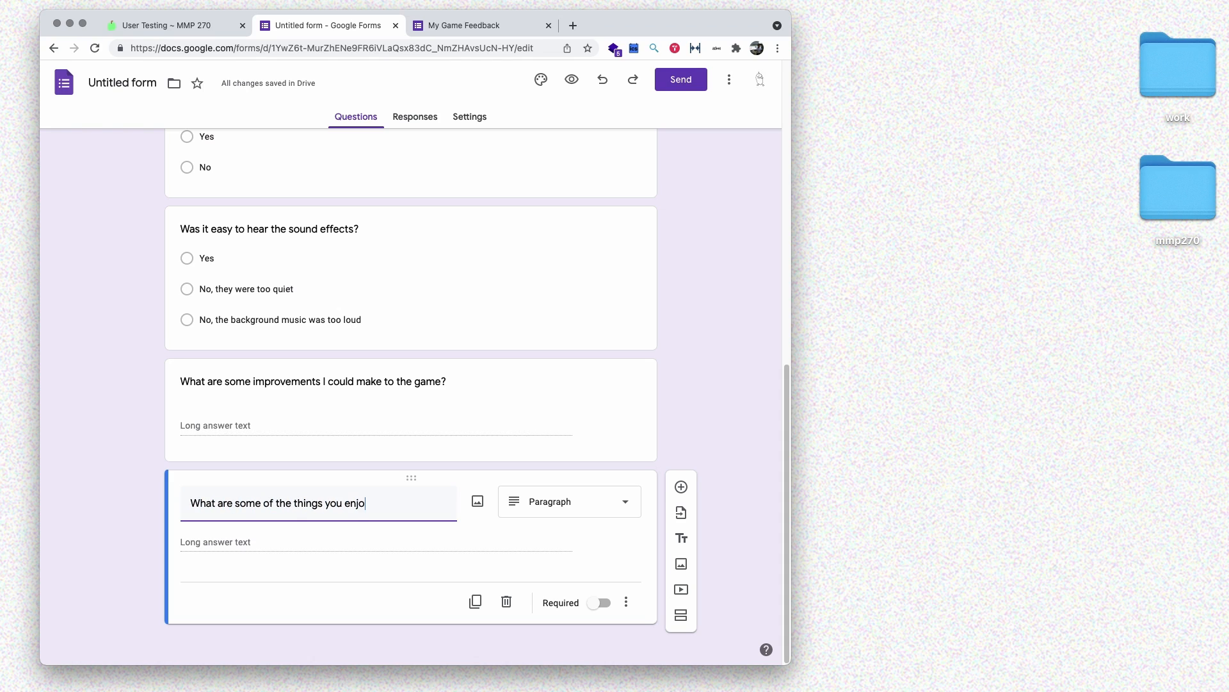
pyautogui.write('yed in the game?')
pyautogui.click(730, 308)
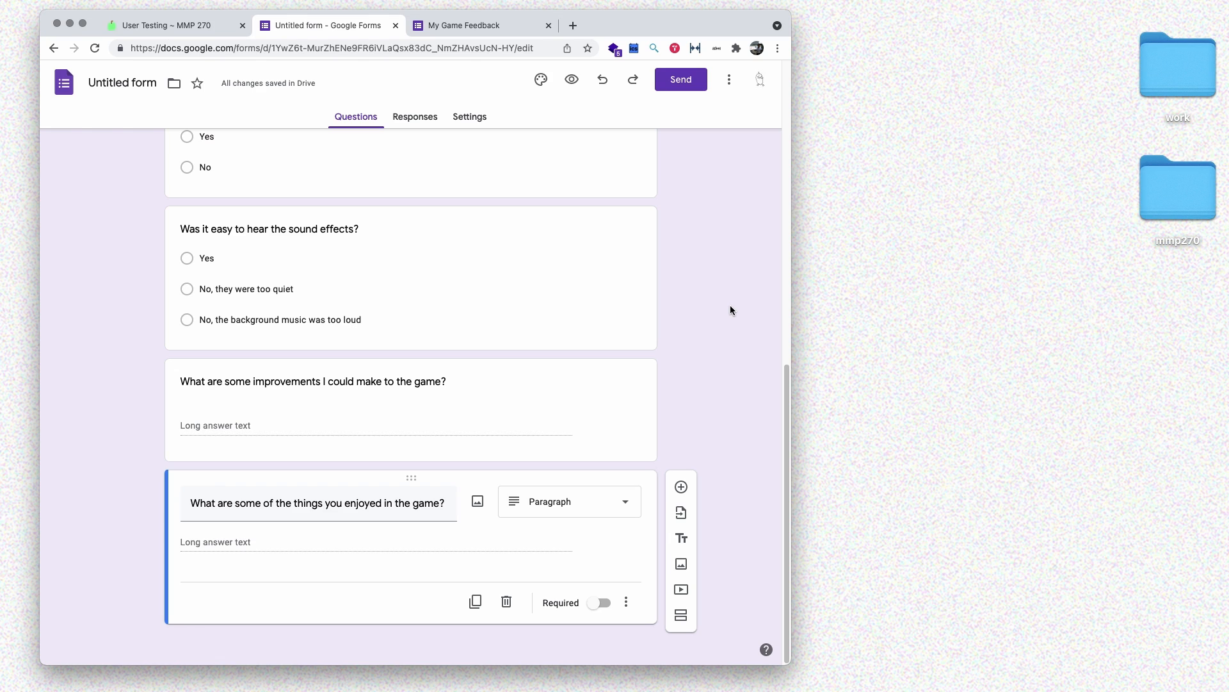
# - Mark the instructions, play-time, difficulty and snakes-visibility questions as required
pyautogui.scroll(15, 713, 320)
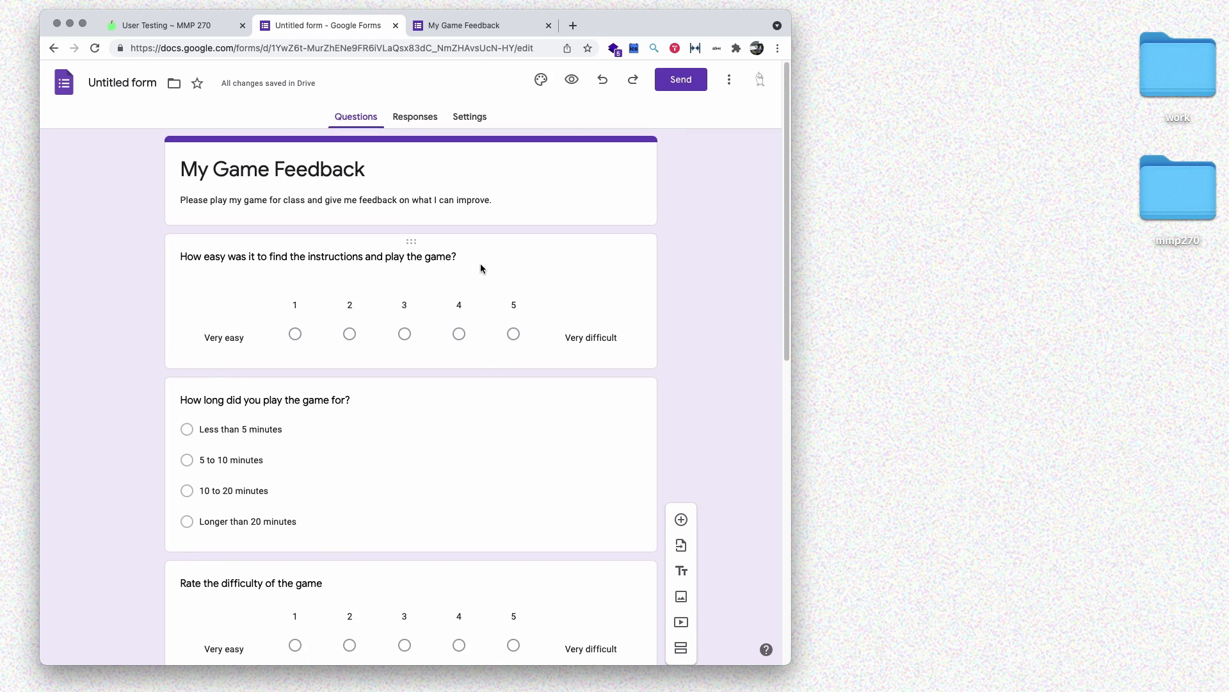
pyautogui.click(499, 346)
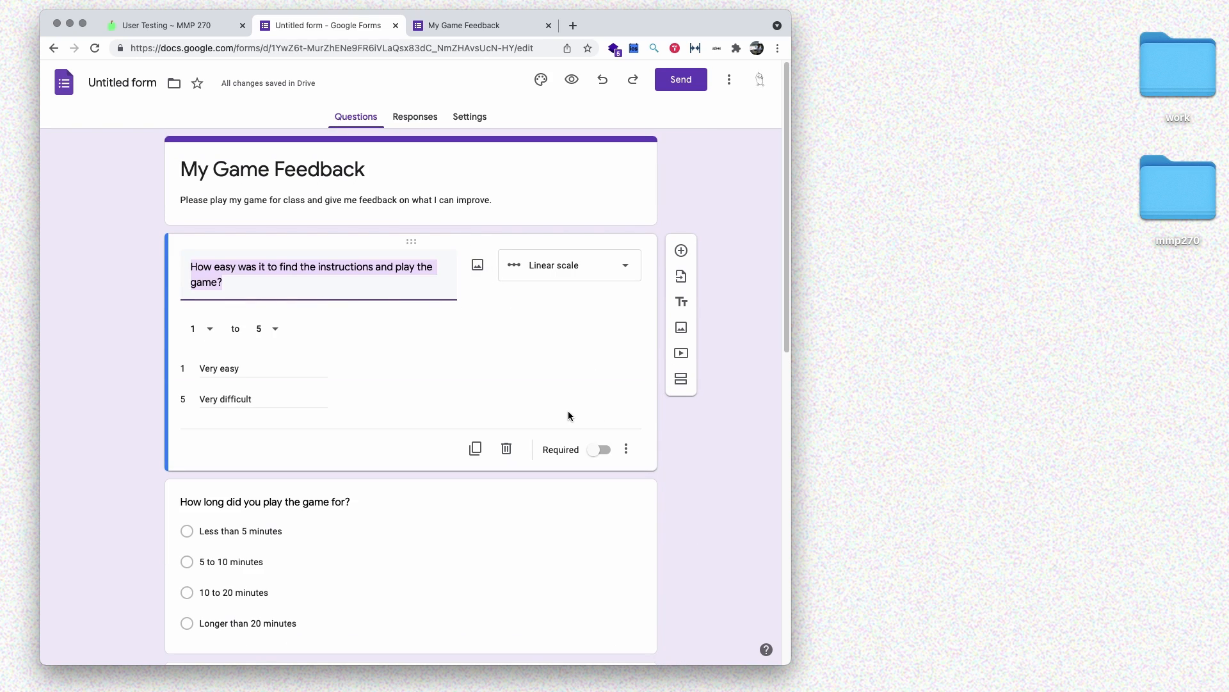
pyautogui.click(598, 449)
pyautogui.scroll(-3, 545, 513)
pyautogui.click(497, 354)
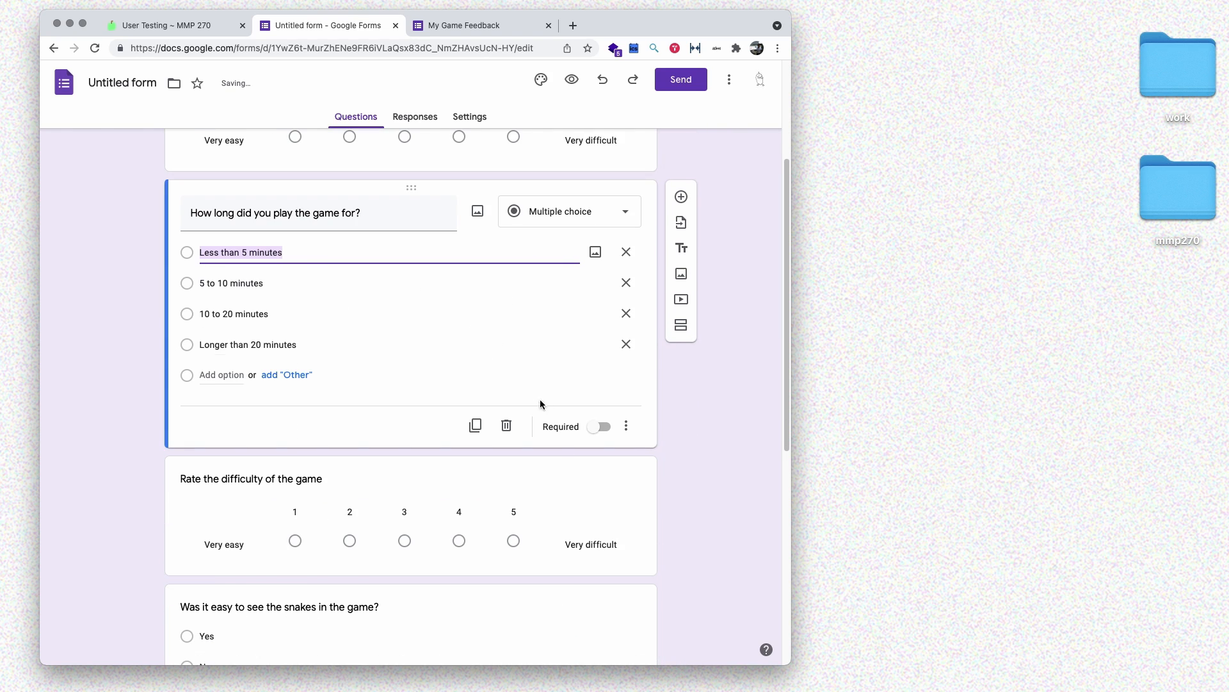
pyautogui.click(598, 425)
pyautogui.scroll(-2, 507, 480)
pyautogui.click(517, 429)
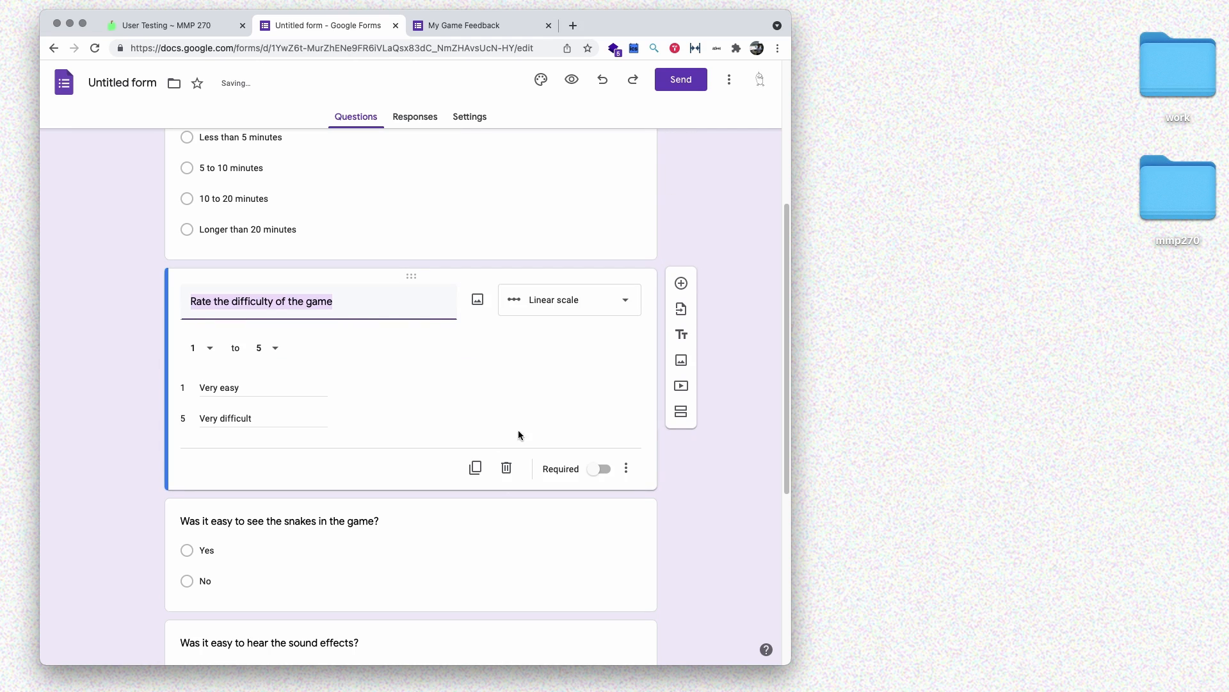
pyautogui.click(599, 469)
pyautogui.scroll(-3, 515, 497)
pyautogui.click(439, 355)
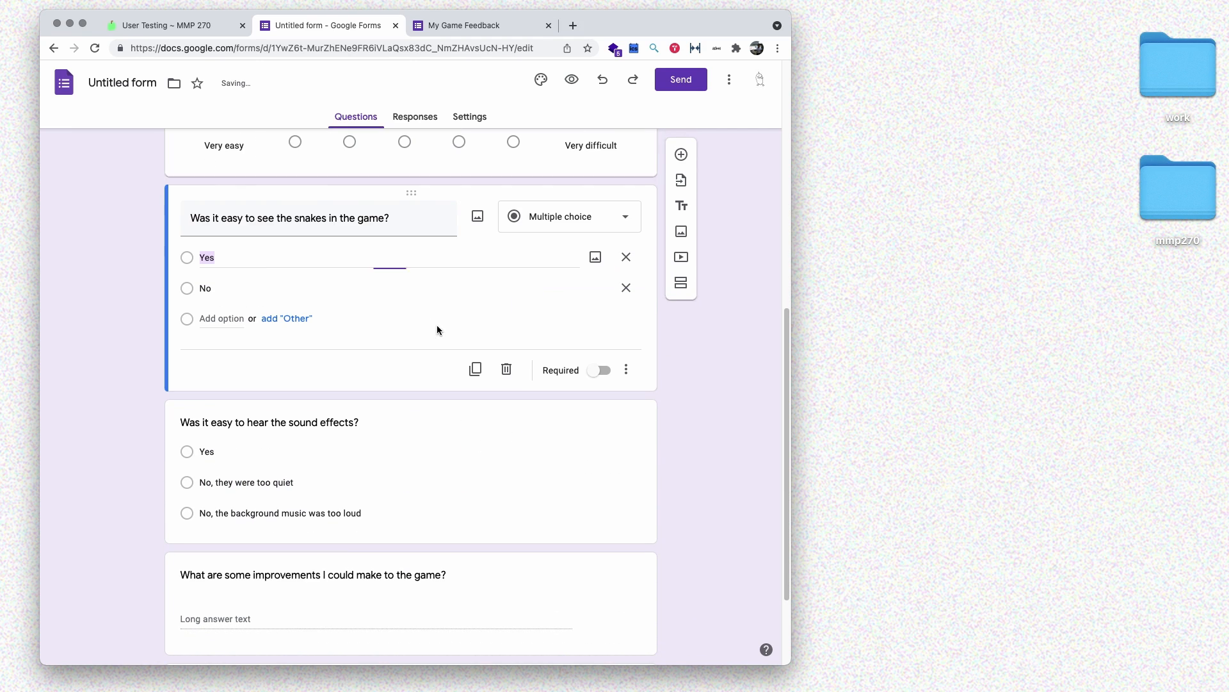
pyautogui.click(595, 374)
# - Make the sound-effects, improvements and enjoyed-things questions required as well
pyautogui.click(456, 413)
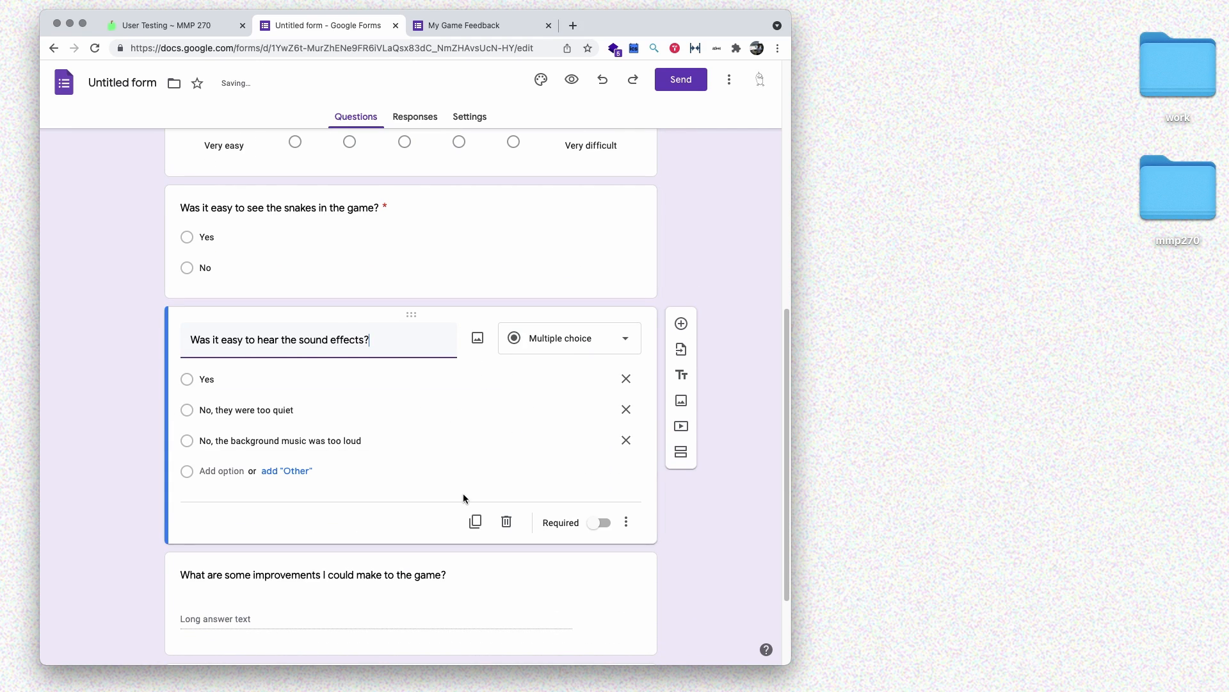
pyautogui.scroll(-2, 576, 461)
pyautogui.click(594, 443)
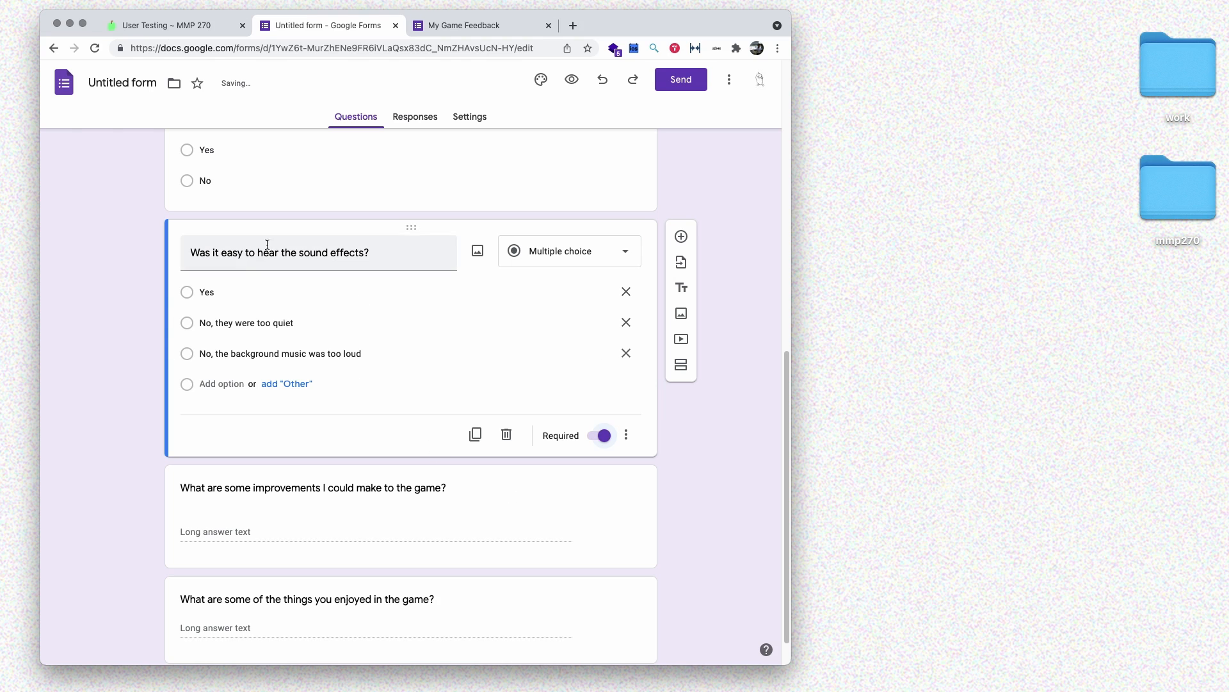
pyautogui.scroll(3, 237, 317)
pyautogui.click(352, 335)
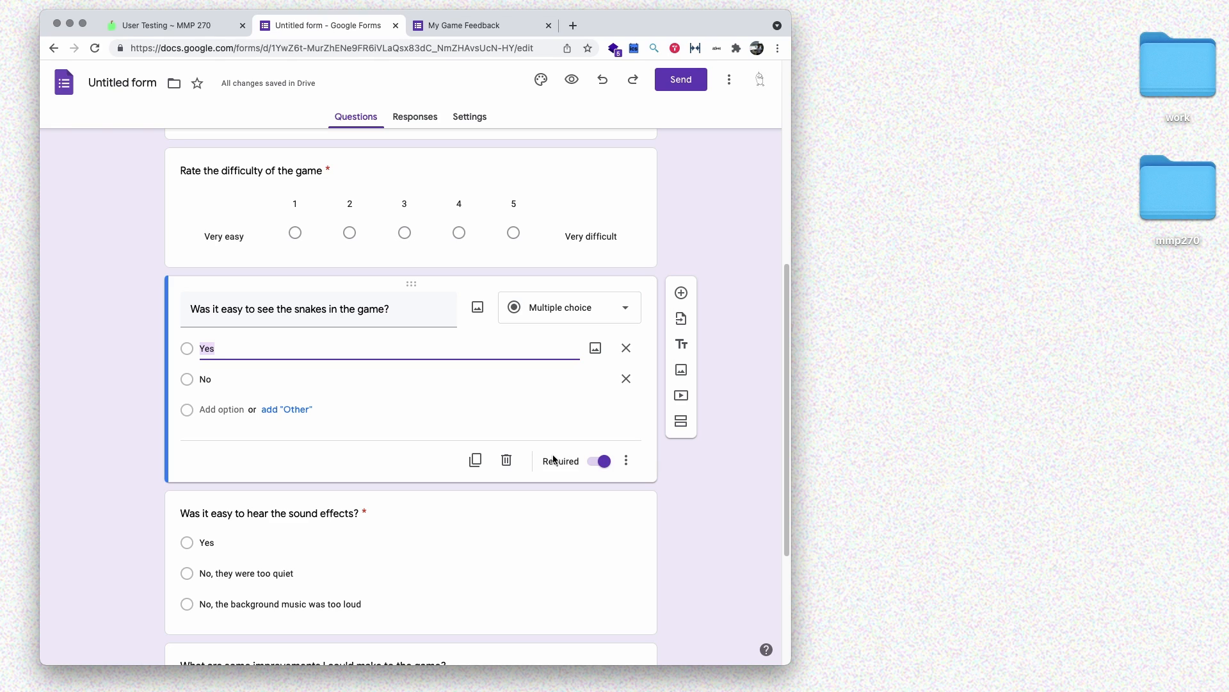
pyautogui.click(660, 474)
pyautogui.scroll(-5, 609, 448)
pyautogui.click(545, 334)
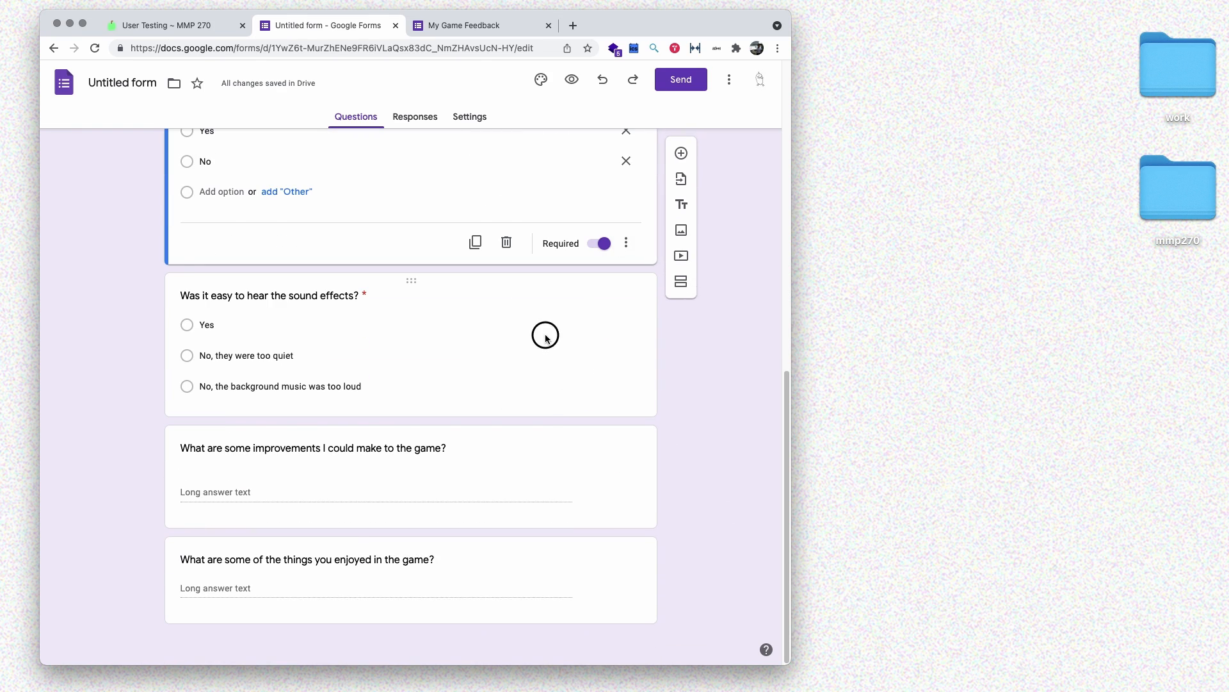
pyautogui.click(528, 453)
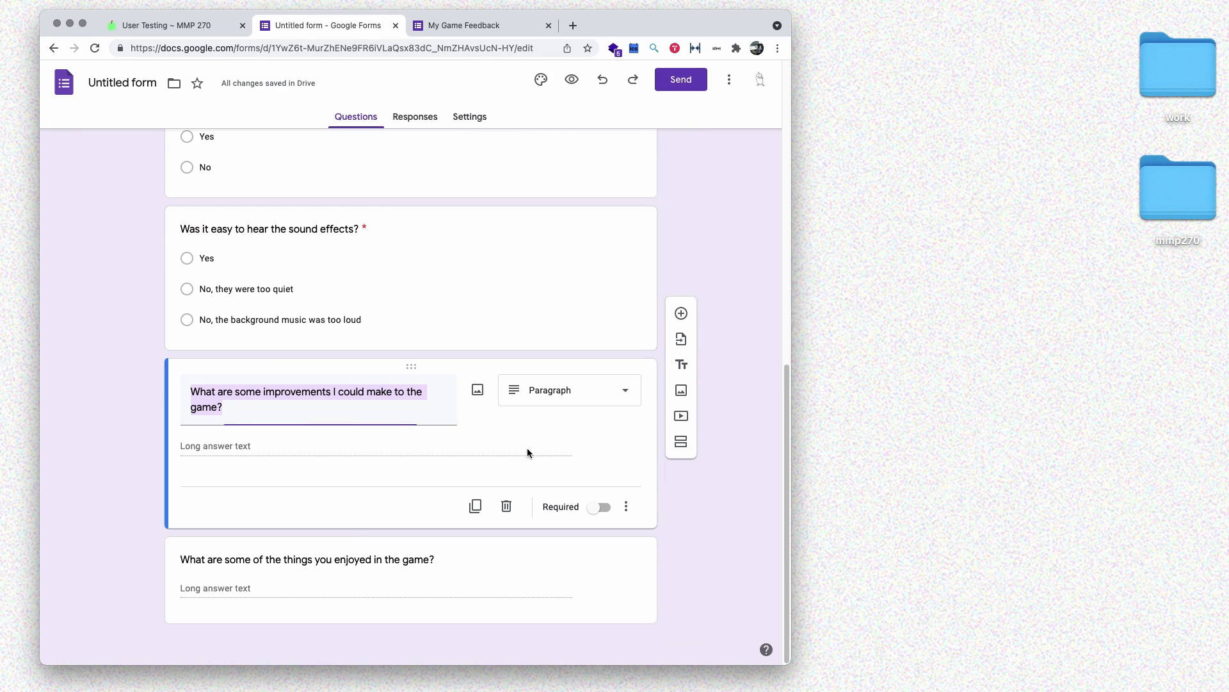
pyautogui.click(598, 504)
pyautogui.click(566, 587)
pyautogui.click(604, 599)
pyautogui.scroll(15, 443, 177)
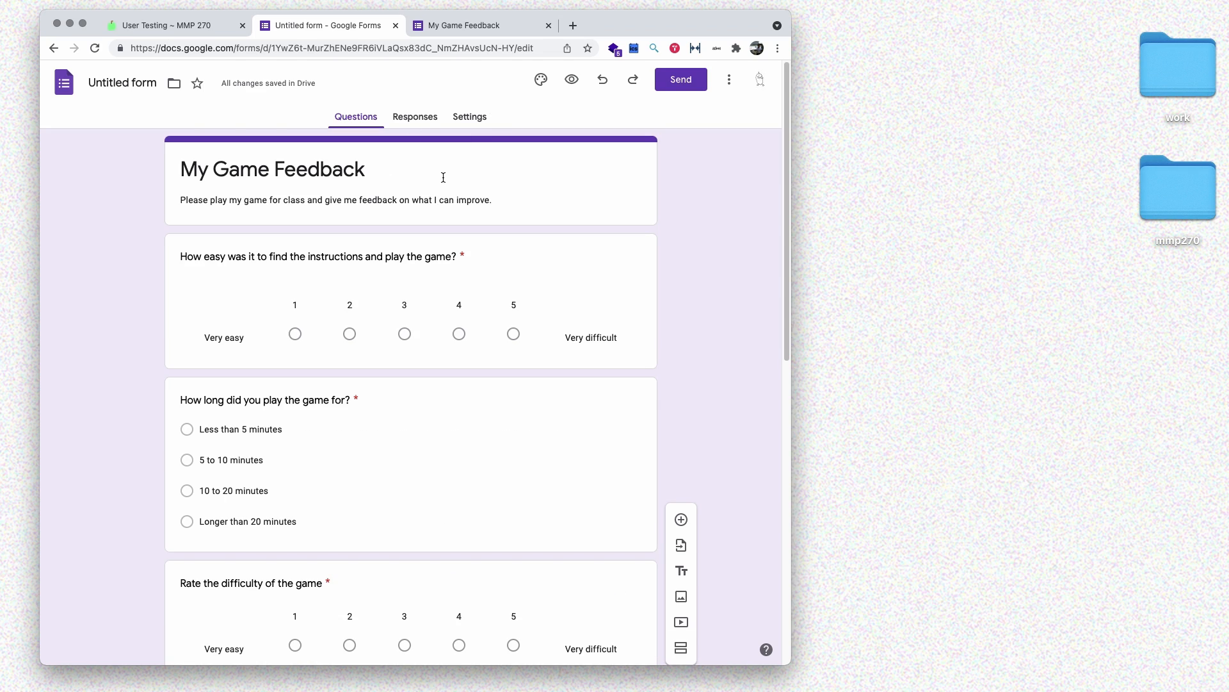
# - Rename the form to 'My Game Feedback' and save it
pyautogui.click(116, 87)
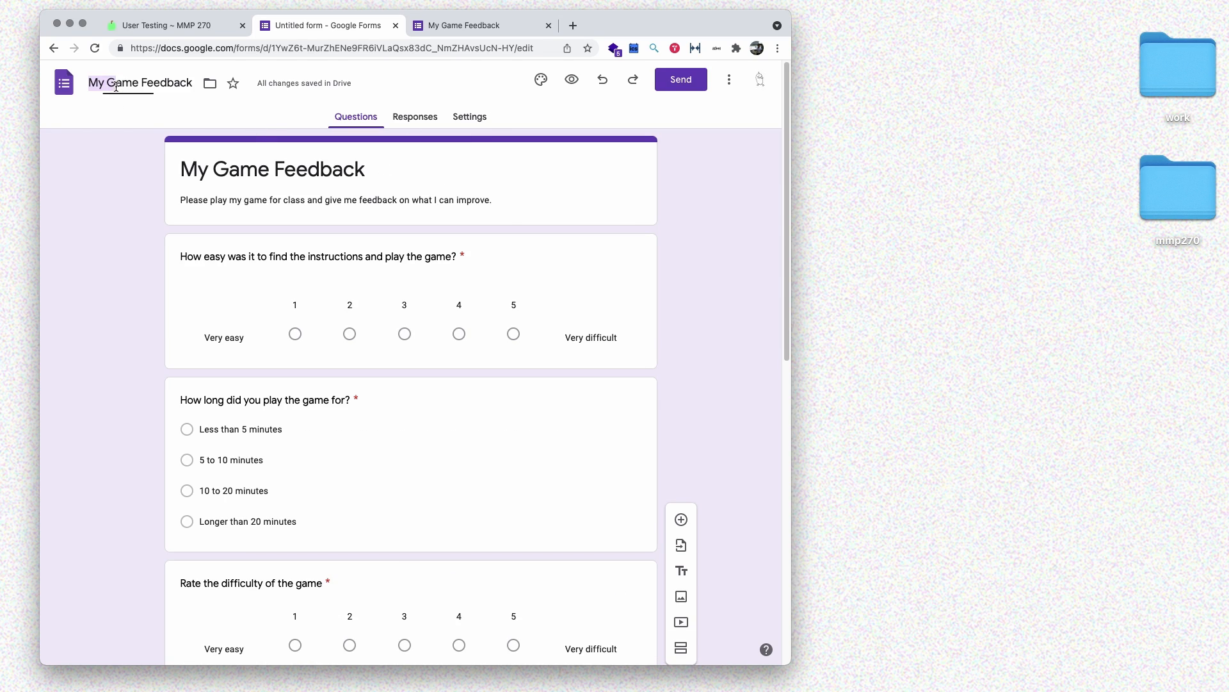
pyautogui.click(134, 188)
pyautogui.press('super+s')
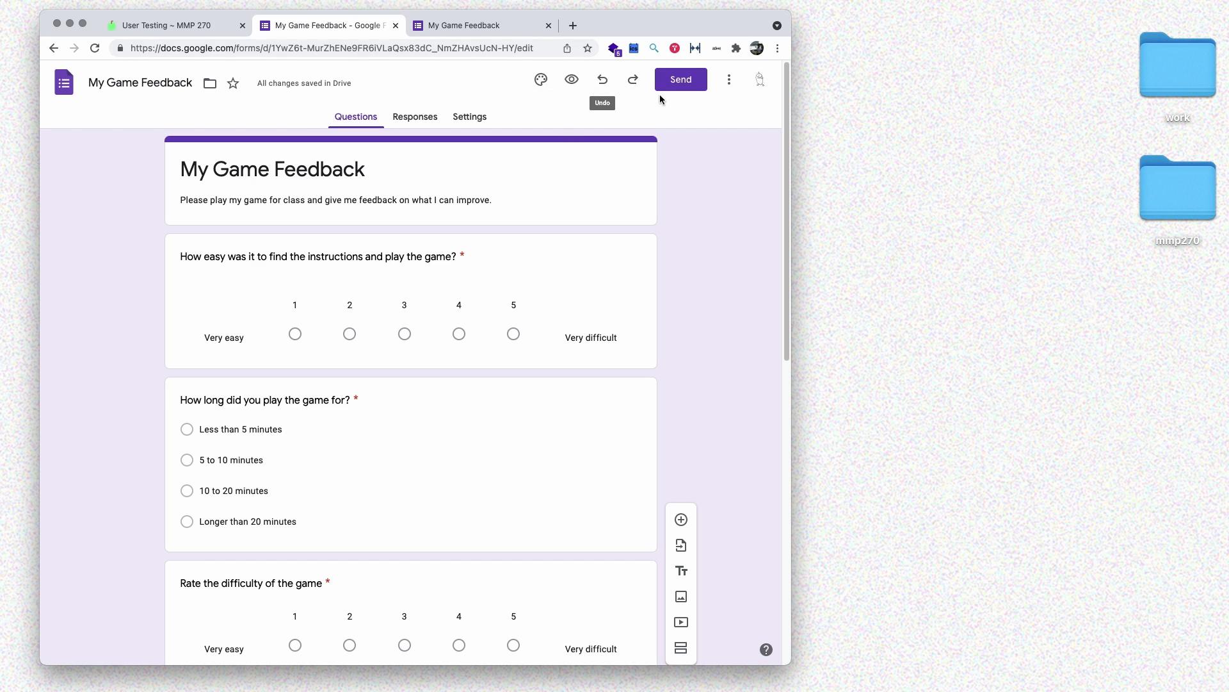
# - Copy the form's share link with Shorten URL enabled, giving a forms.gle address
pyautogui.click(679, 81)
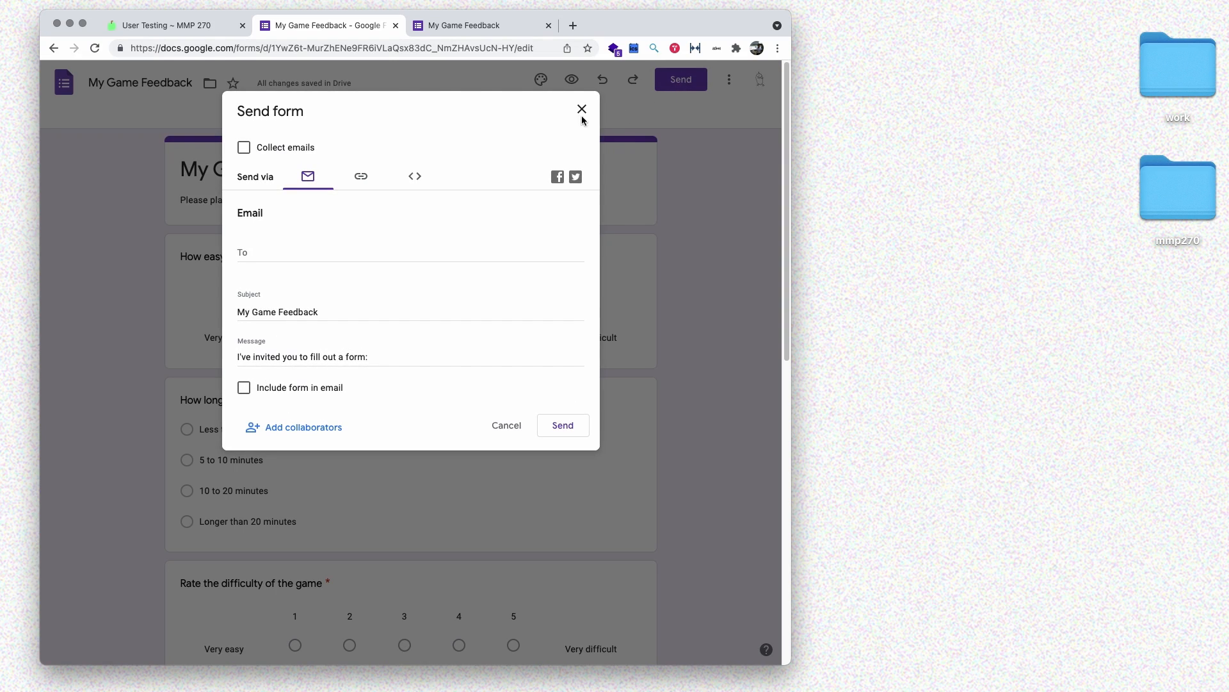
pyautogui.click(363, 178)
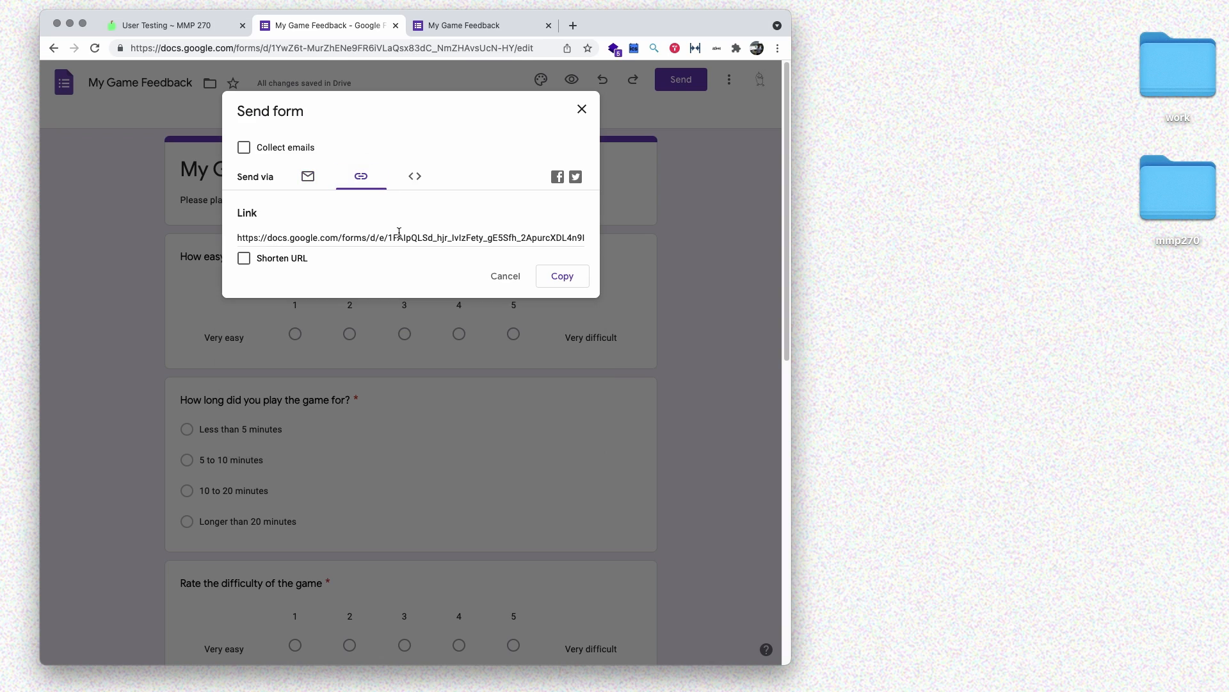
pyautogui.click(244, 258)
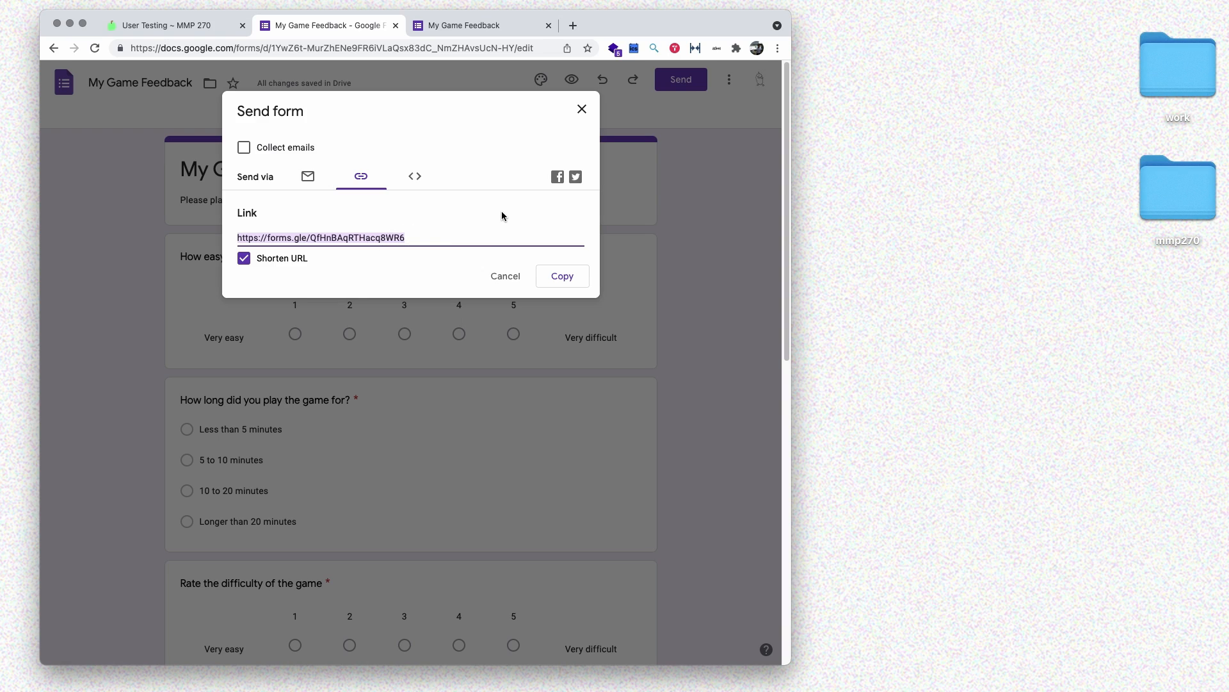
pyautogui.click(569, 278)
# - In a new tab, go through the itch.io creator dashboard to My Game's Edit project page
pyautogui.click(573, 25)
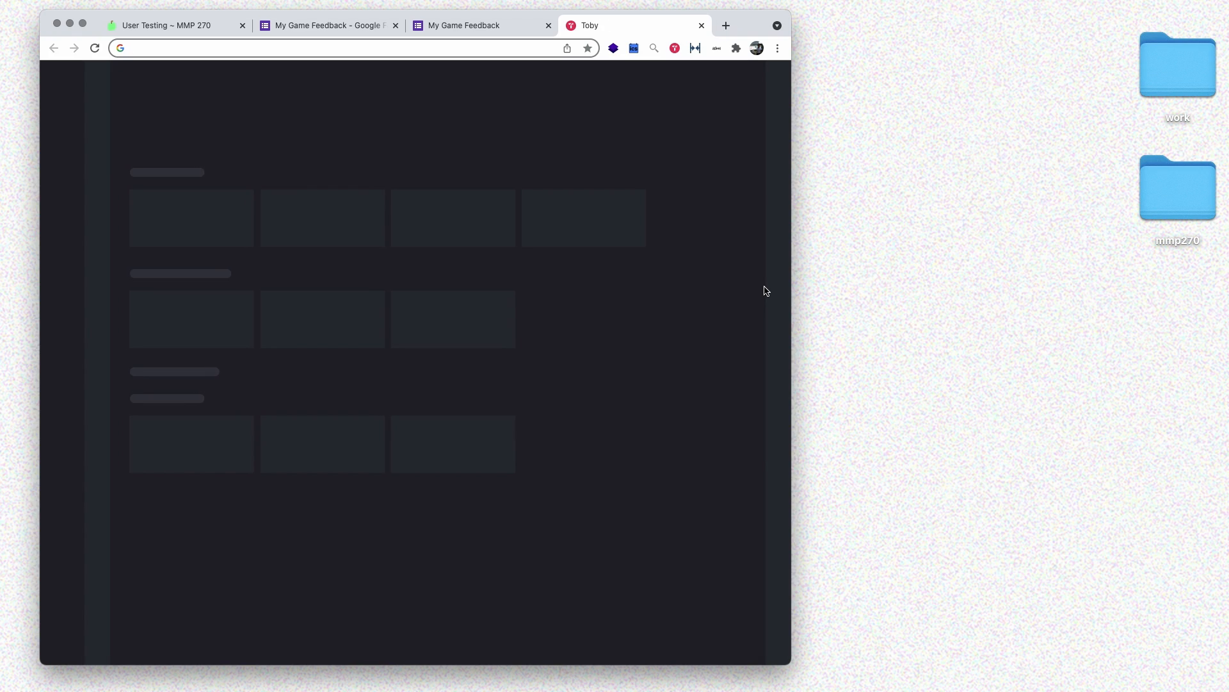
pyautogui.write('itch')
pyautogui.press('Return')
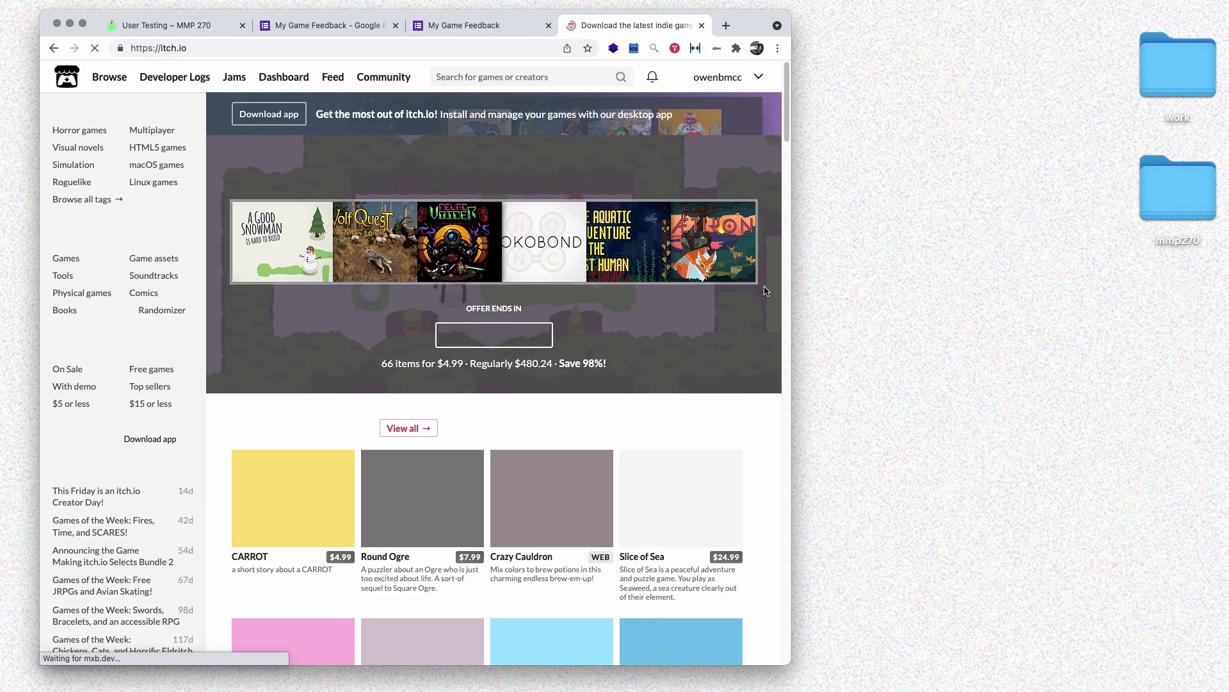
pyautogui.click(759, 76)
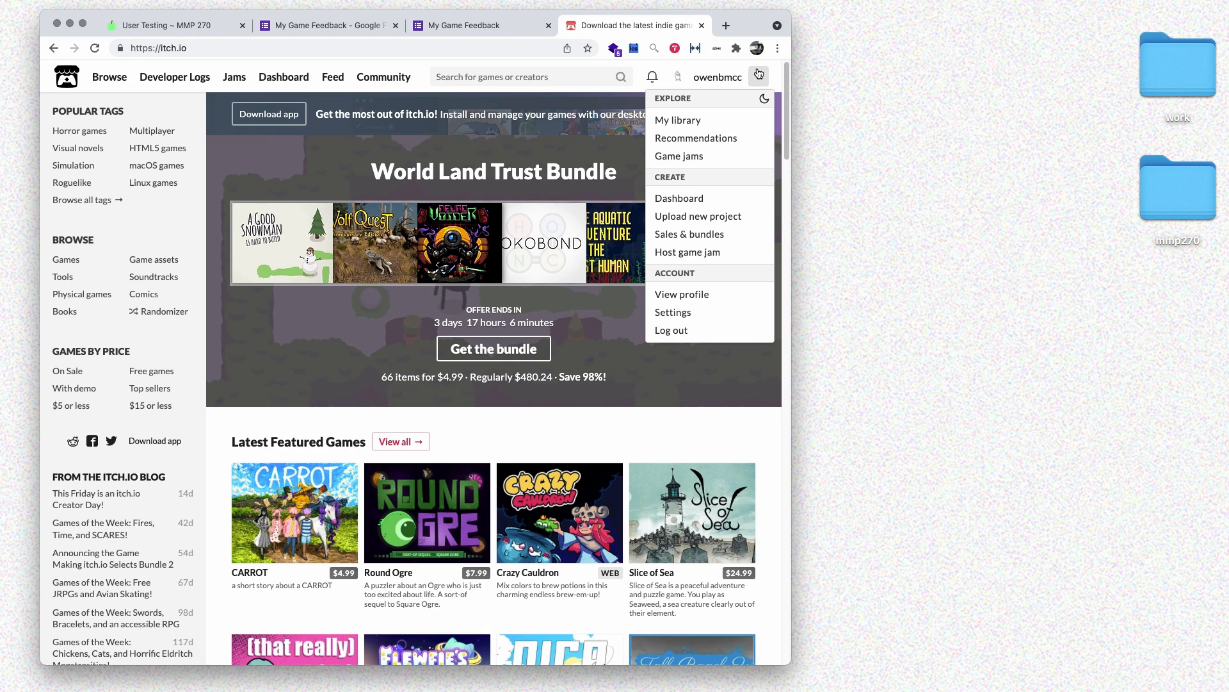
pyautogui.click(685, 205)
pyautogui.scroll(-5, 173, 442)
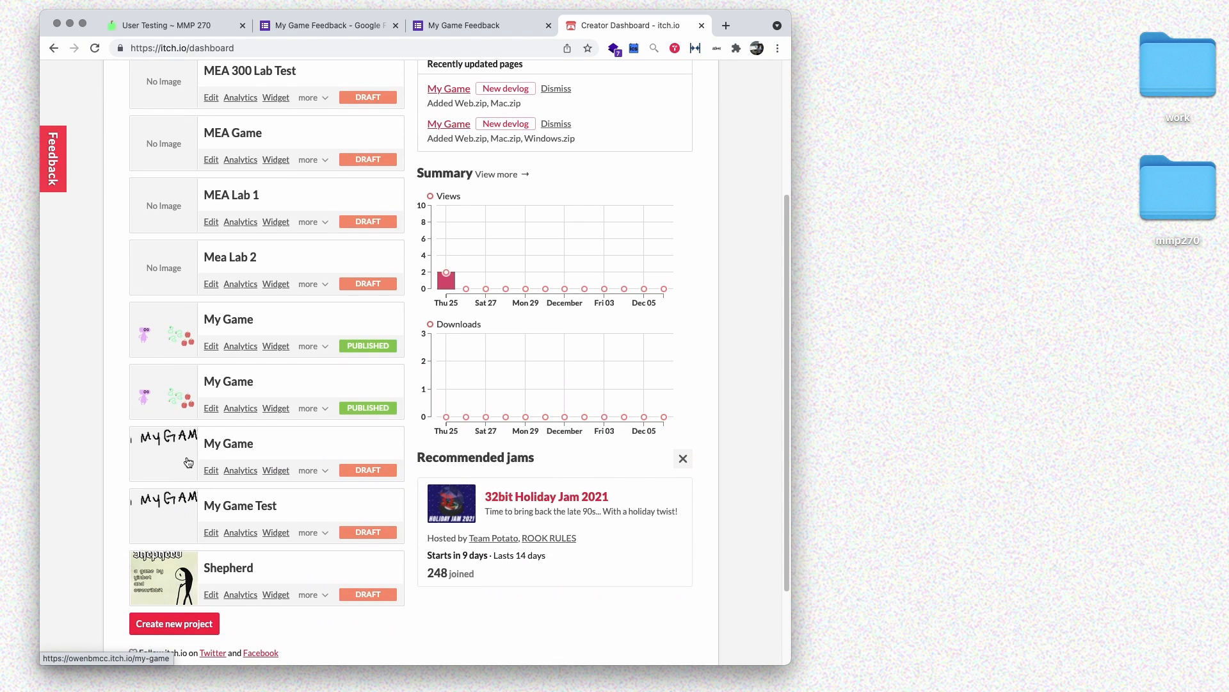
pyautogui.scroll(-1, 192, 471)
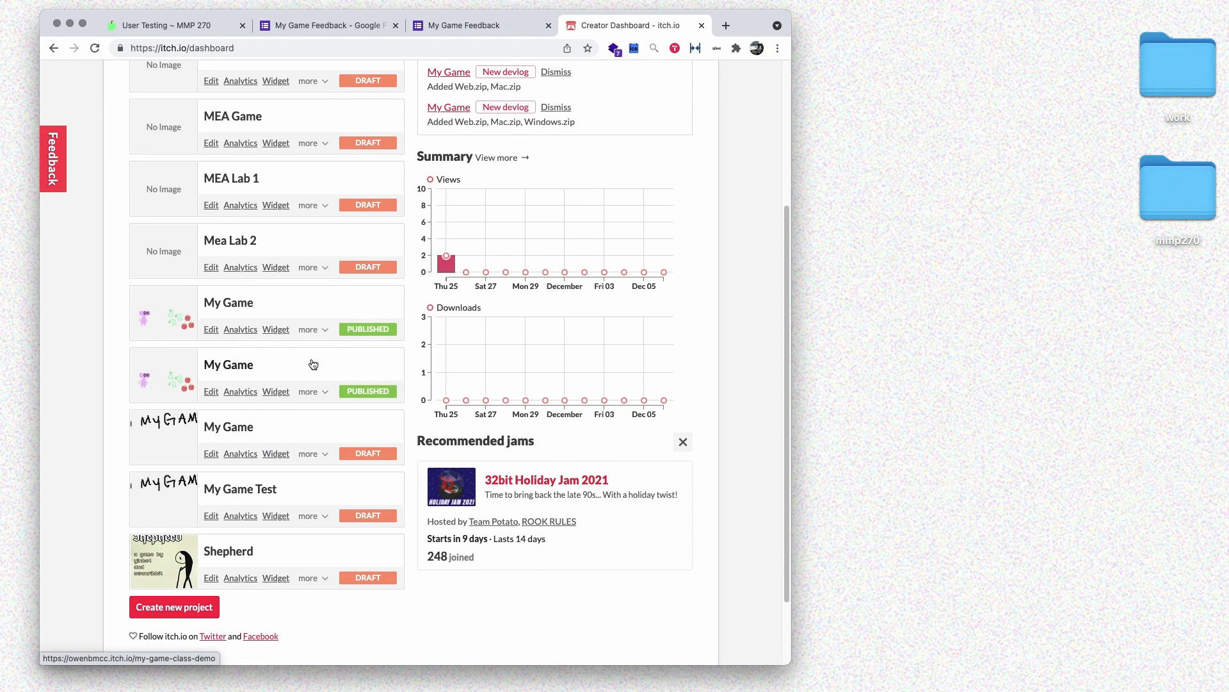
pyautogui.scroll(1, 235, 345)
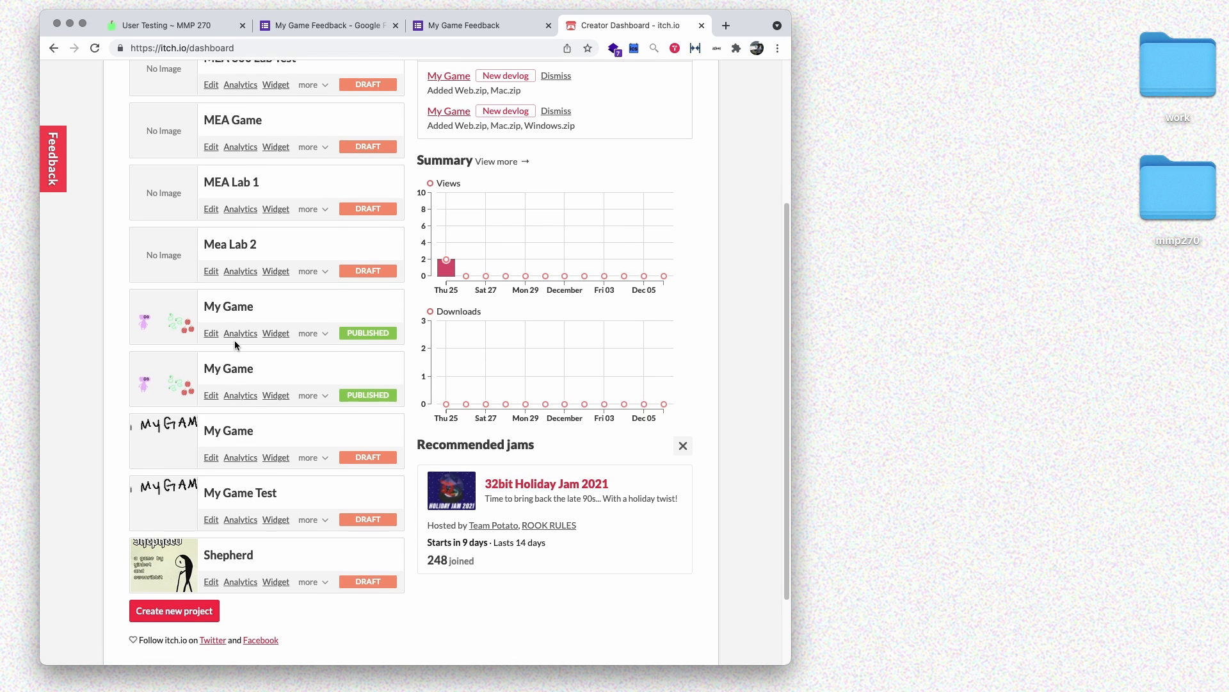
pyautogui.scroll(1, 235, 345)
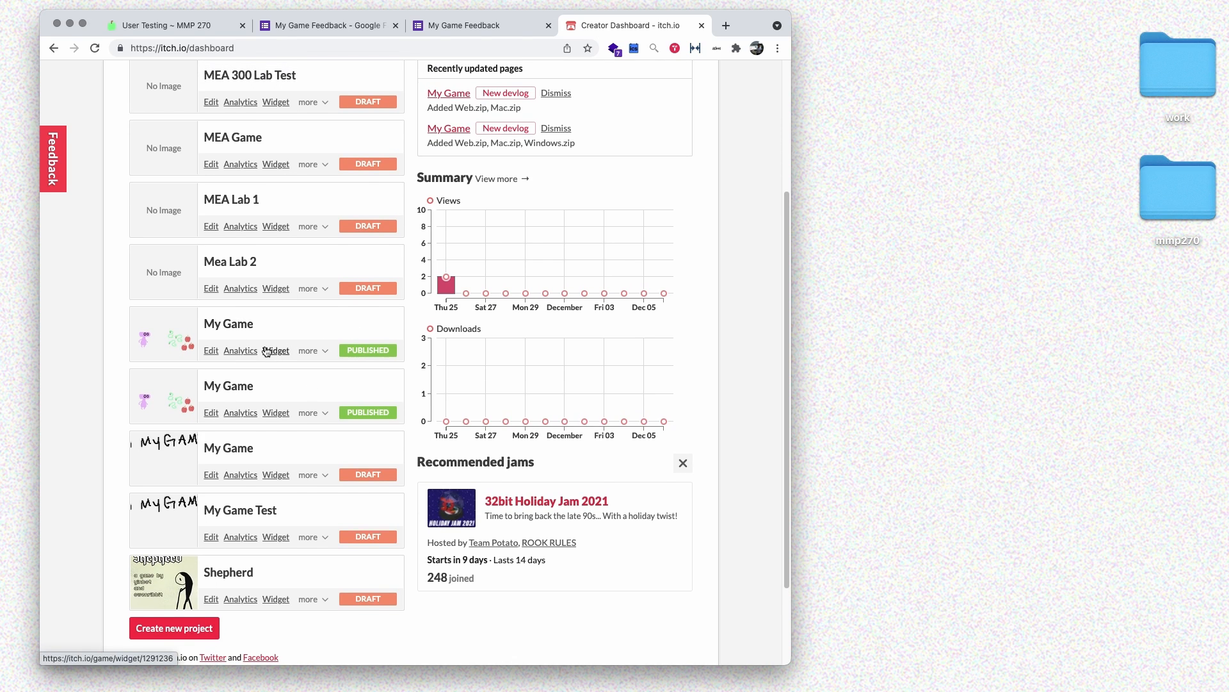
pyautogui.click(239, 324)
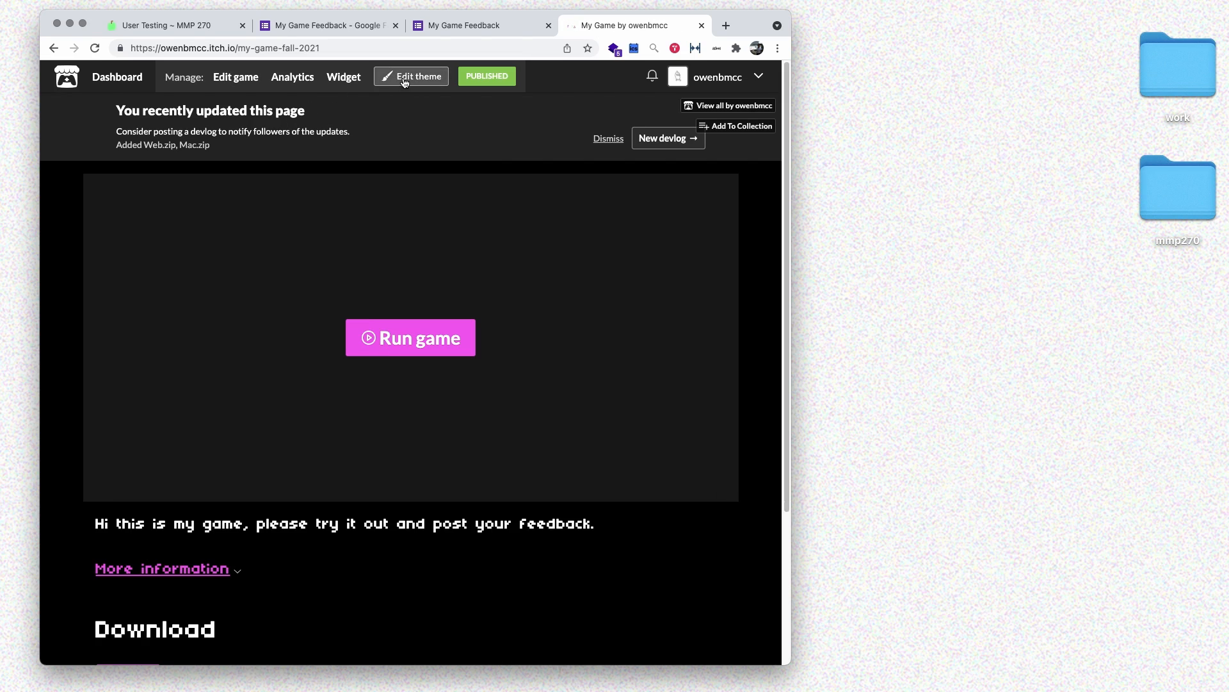
pyautogui.click(236, 78)
# - Add text after the description's first sentence and paste the survey link there
pyautogui.scroll(-10, 233, 346)
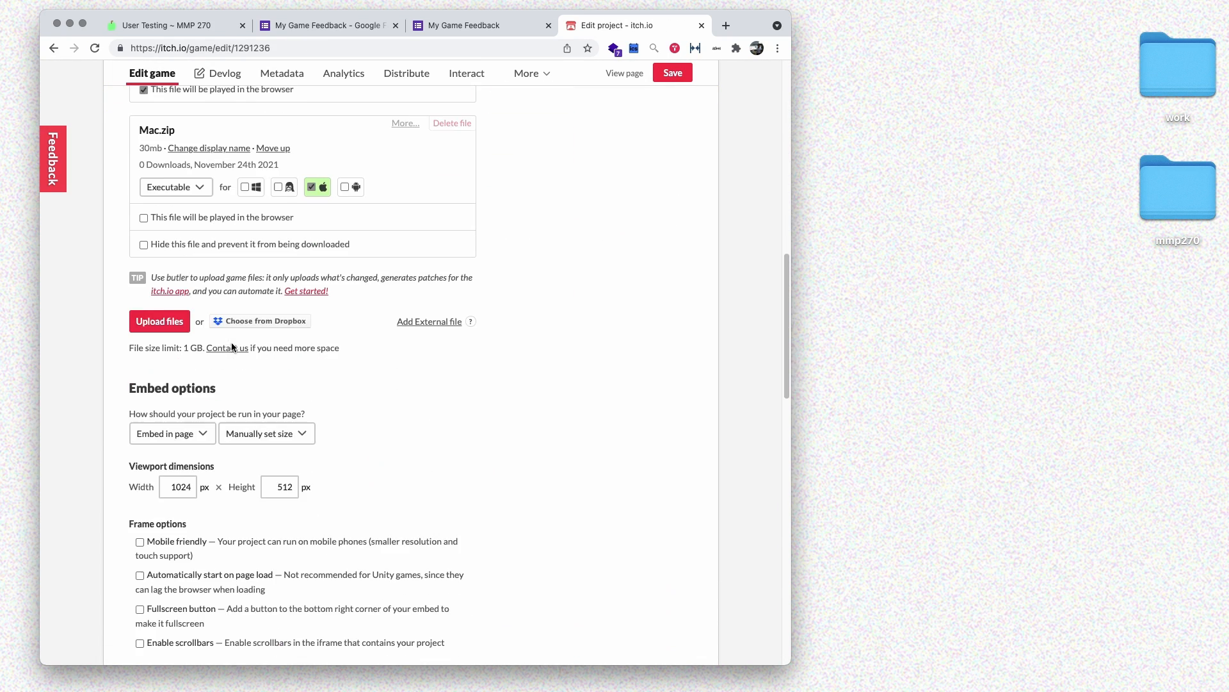
pyautogui.scroll(-9, 231, 347)
pyautogui.scroll(2, 231, 240)
pyautogui.click(351, 300)
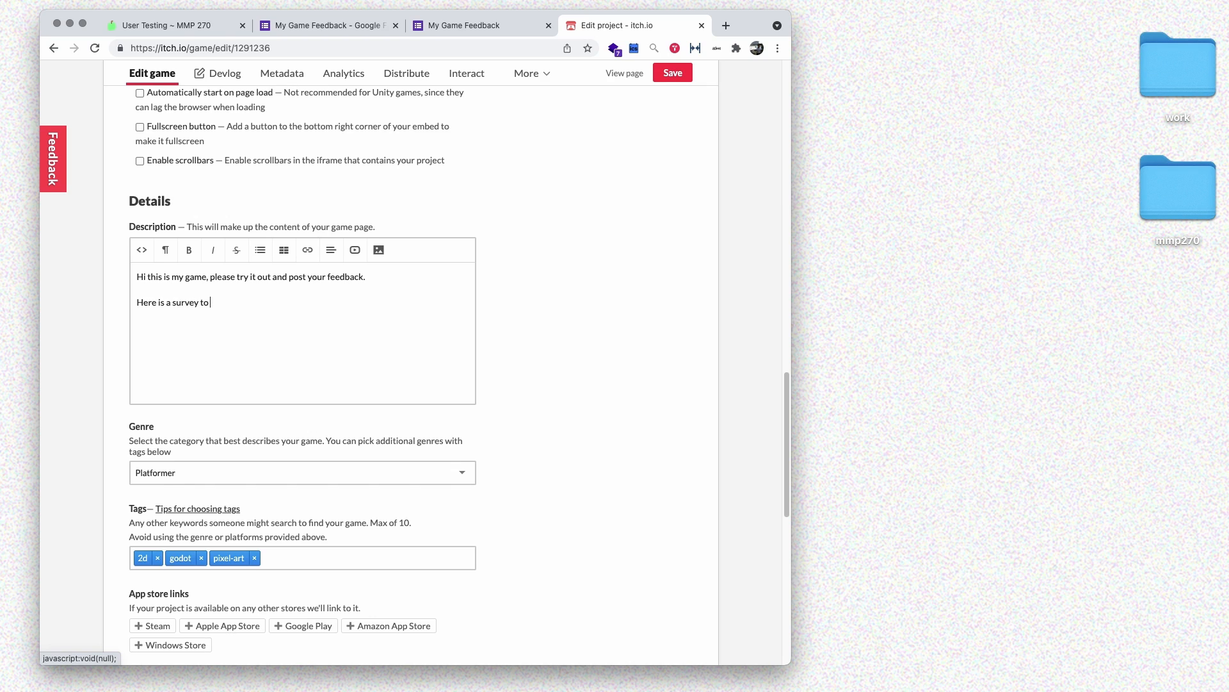
pyautogui.write('add your feedback:')
pyautogui.press('super+v')
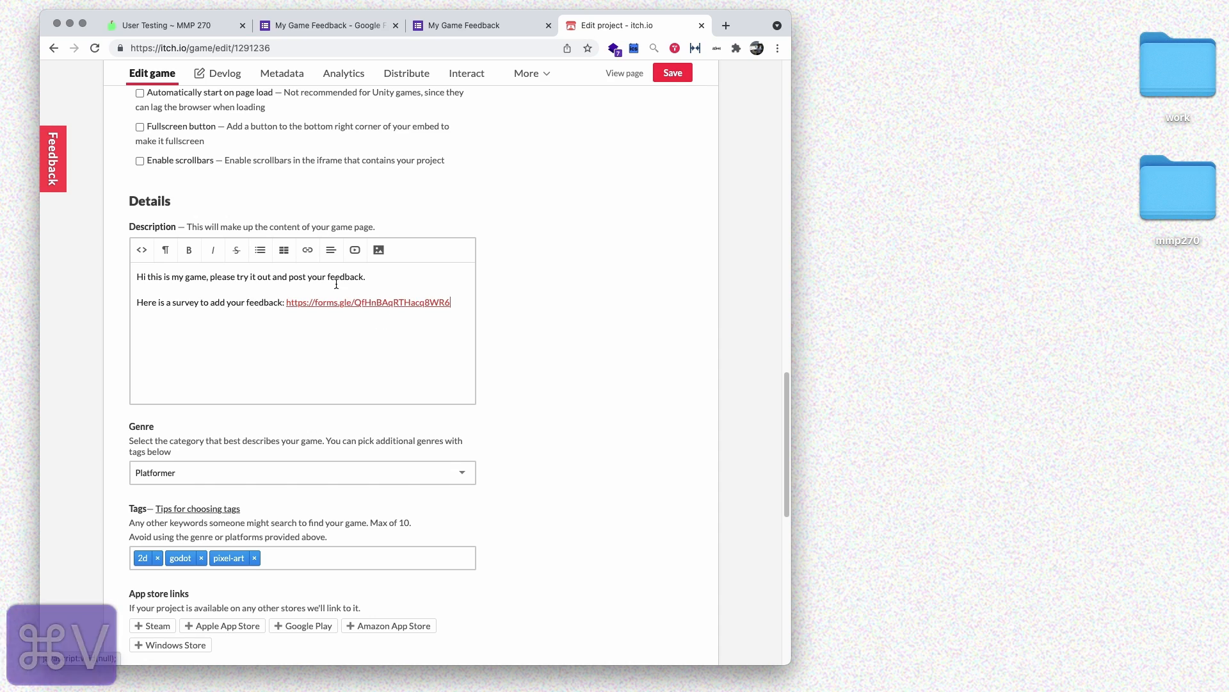
pyautogui.click(310, 302)
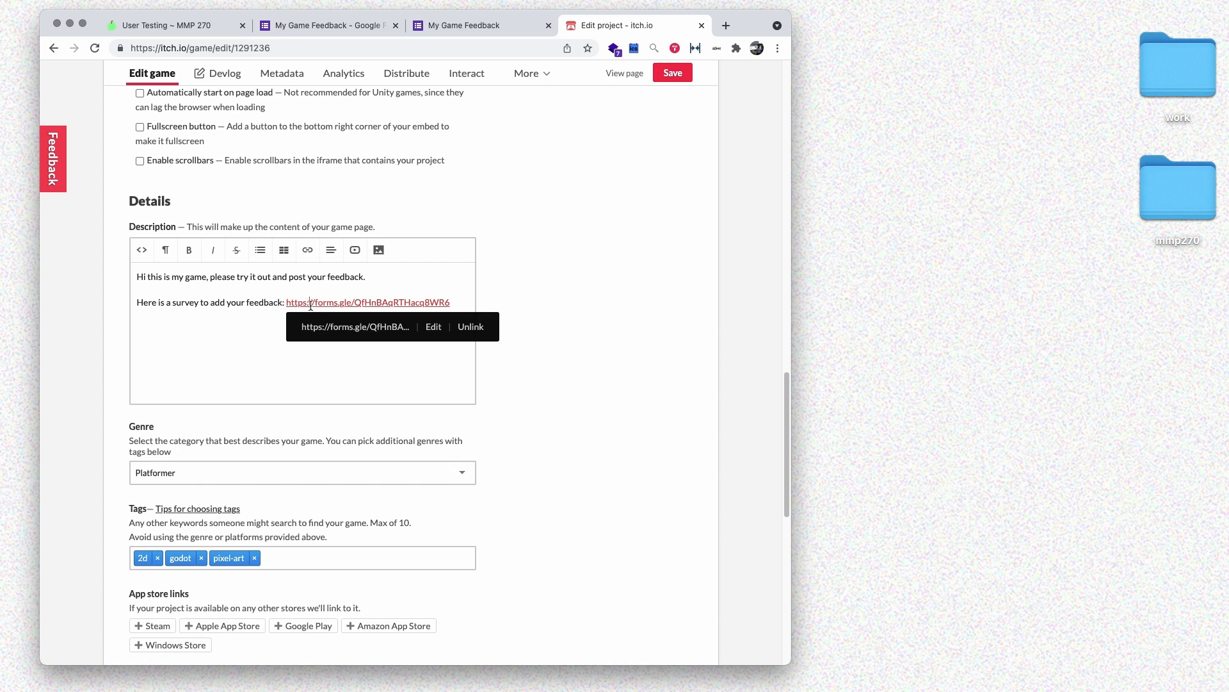
pyautogui.click(226, 335)
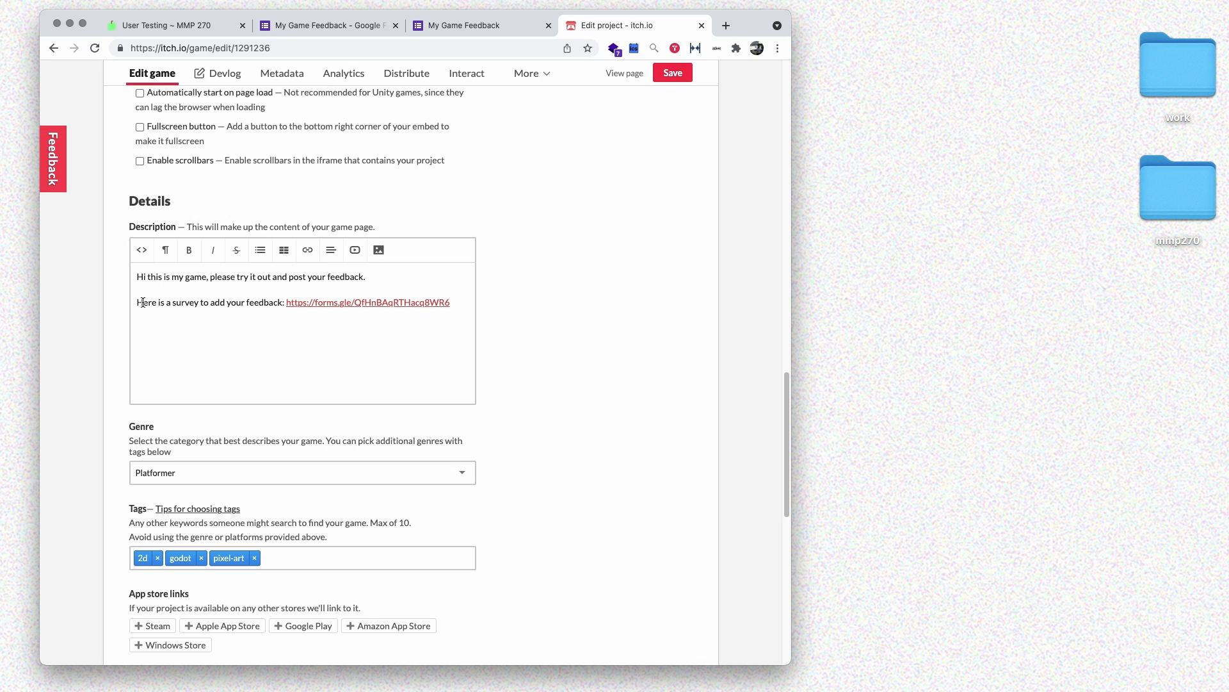
# - Link the survey sentence to the form URL, set to open in a new tab
pyautogui.moveTo(137, 302); pyautogui.dragTo(281, 301)
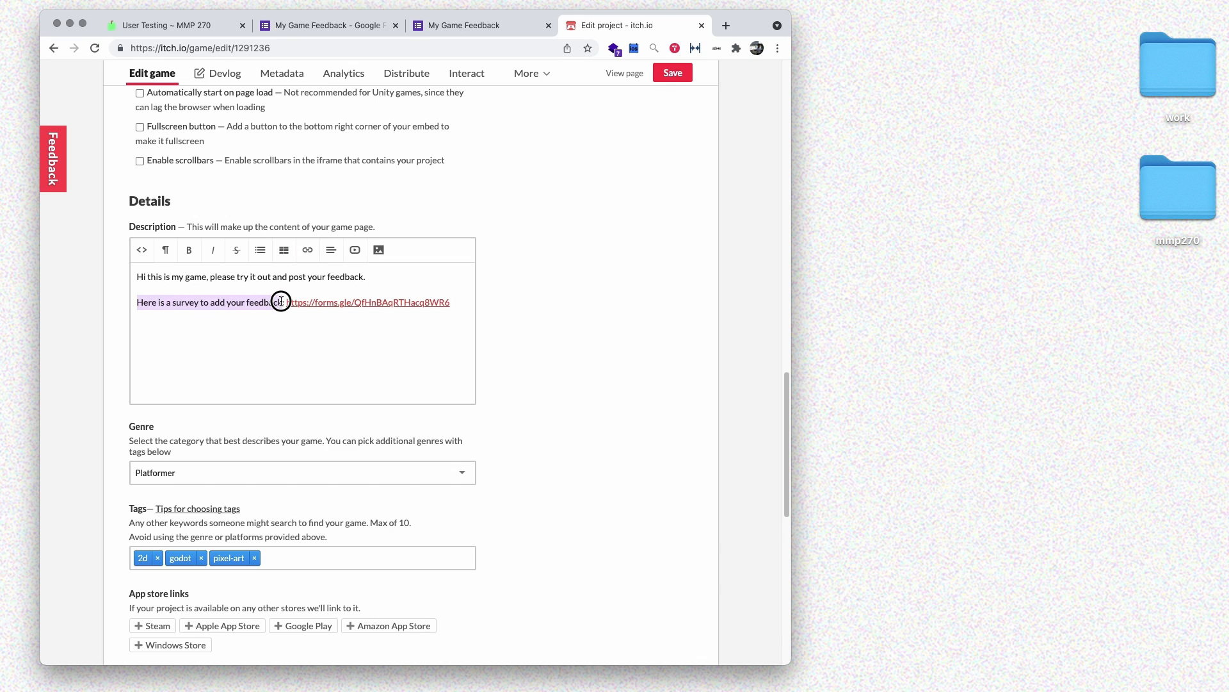
pyautogui.click(307, 249)
pyautogui.click(336, 281)
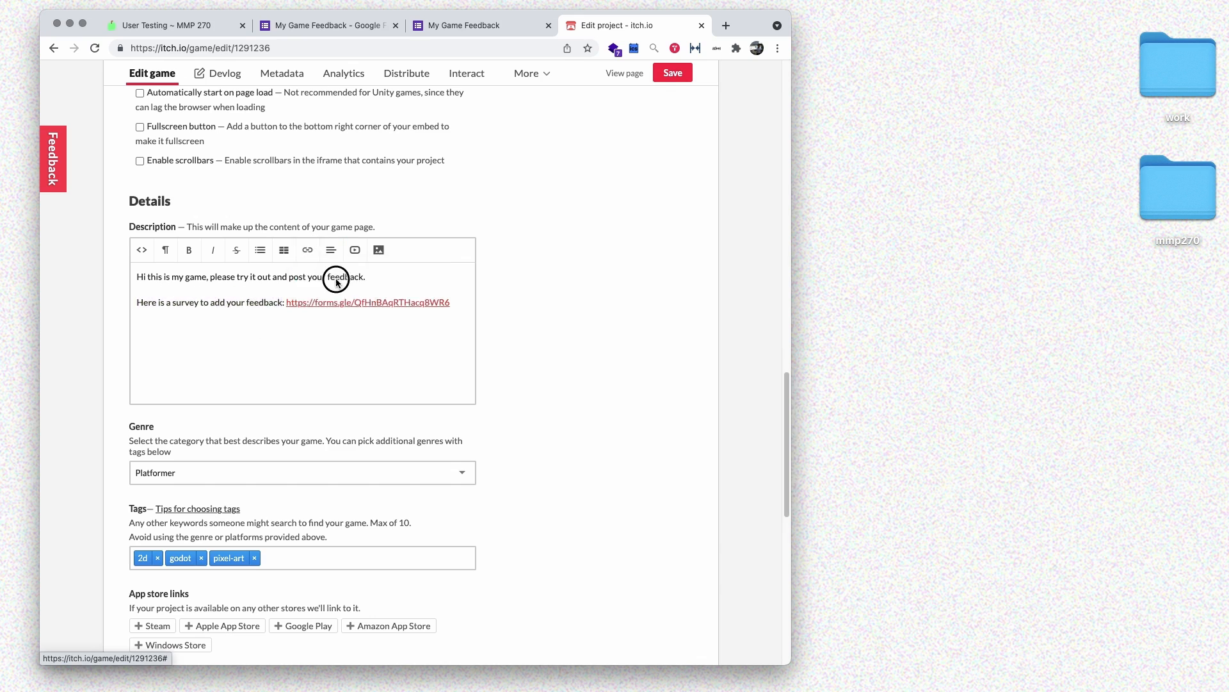
pyautogui.press('super+v')
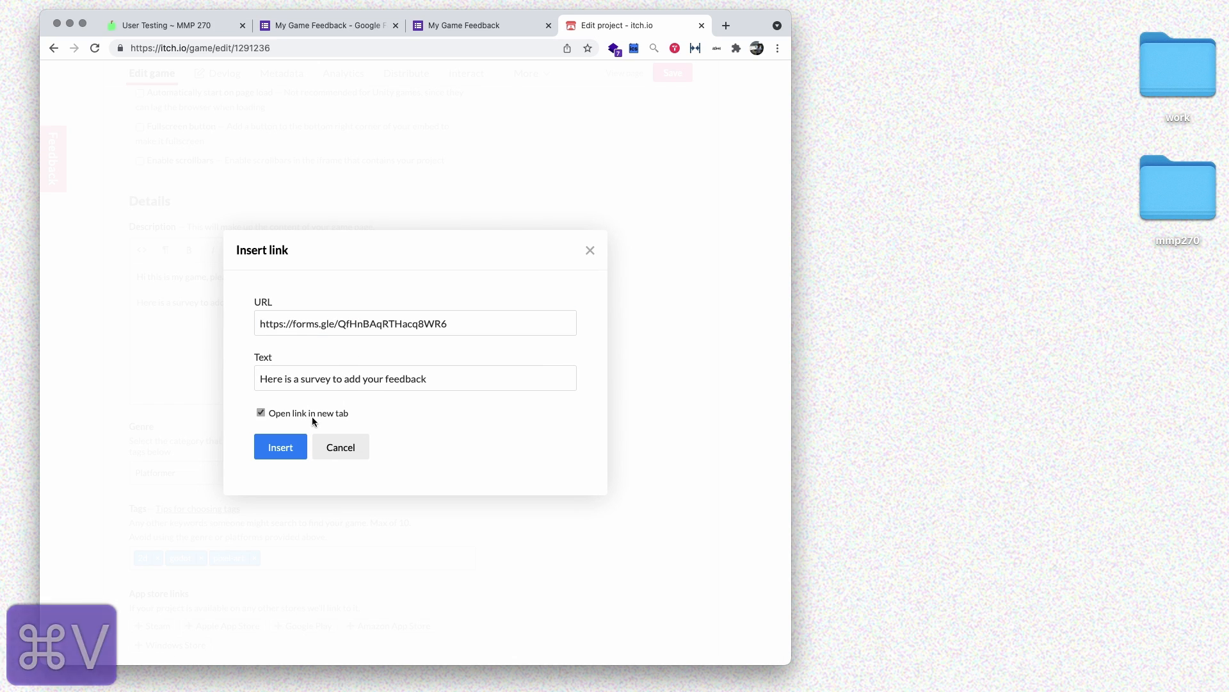
pyautogui.click(311, 415)
pyautogui.click(280, 447)
# - Delete the leftover raw survey URL and save the game project
pyautogui.moveTo(450, 303); pyautogui.dragTo(284, 305)
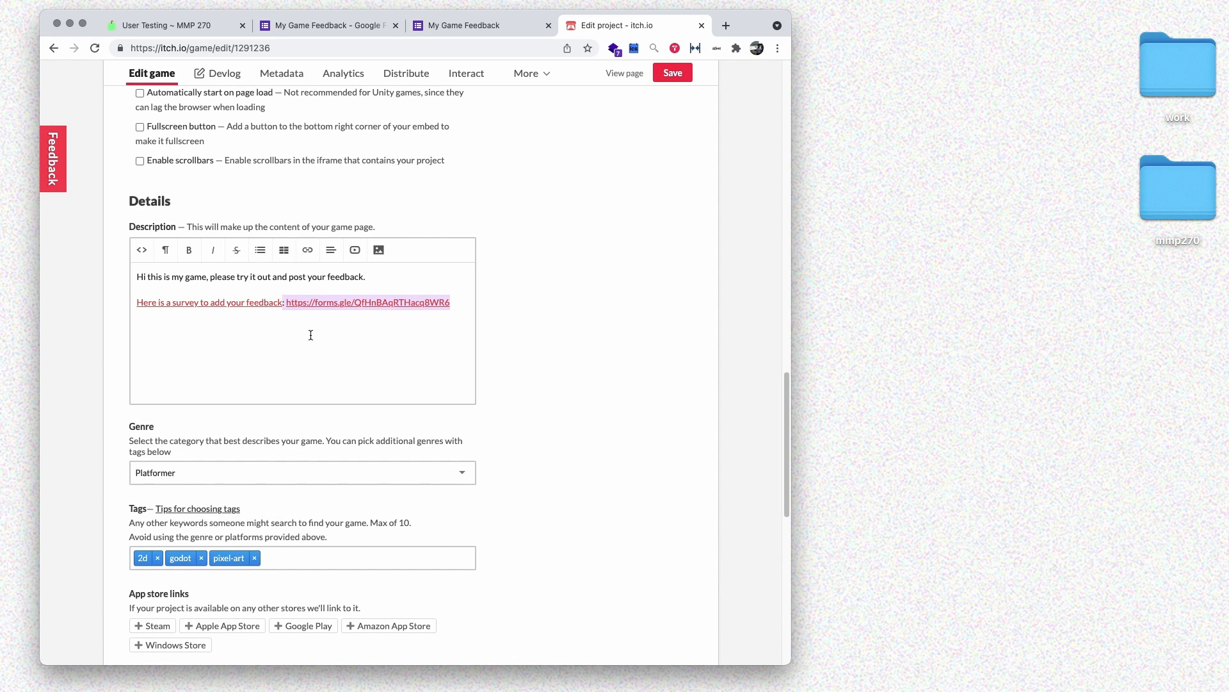
pyautogui.press('BackSpace')
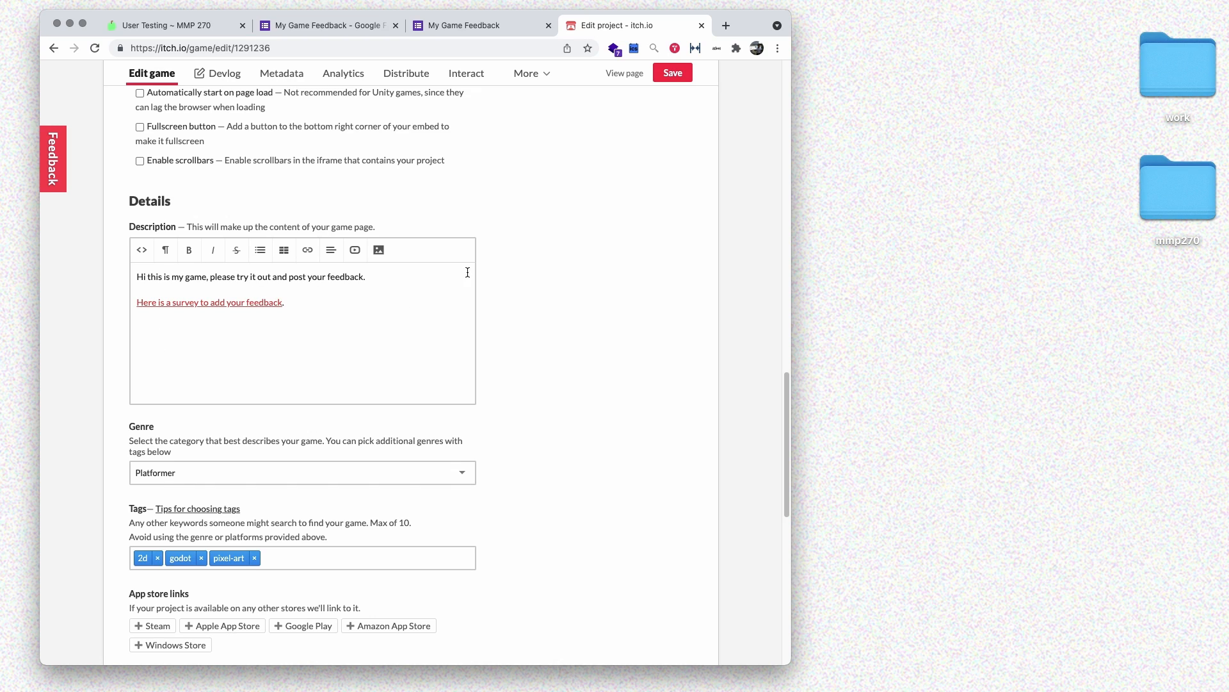
pyautogui.click(683, 73)
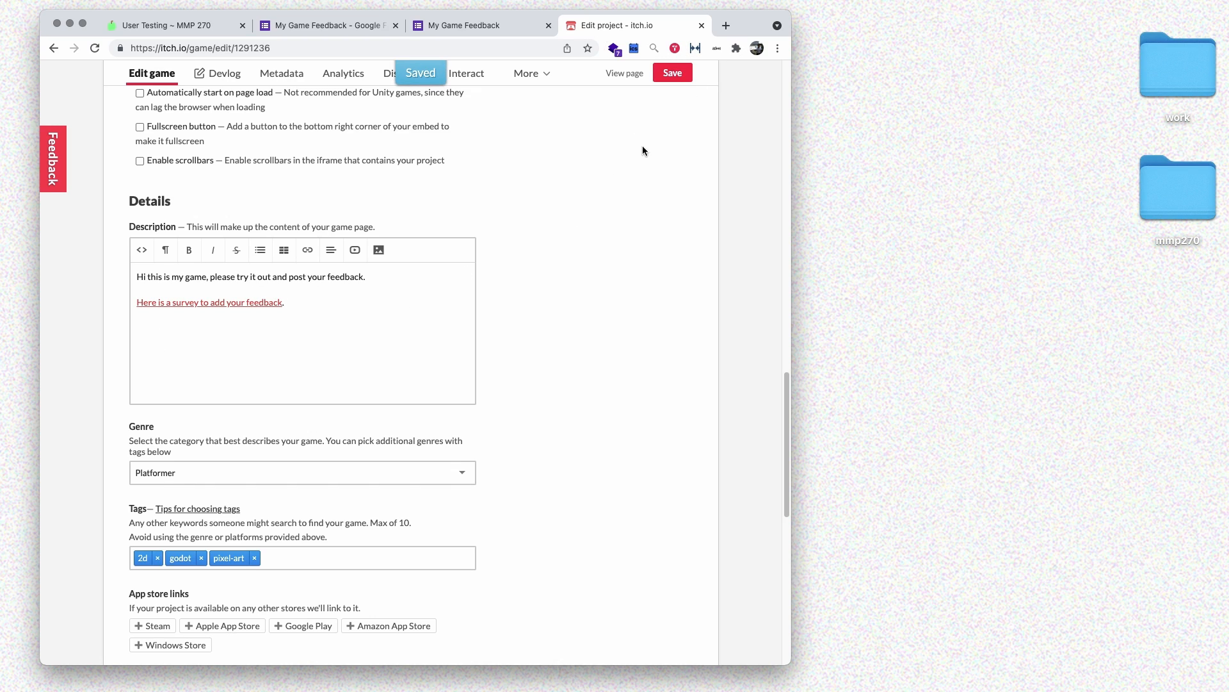
pyautogui.click(632, 76)
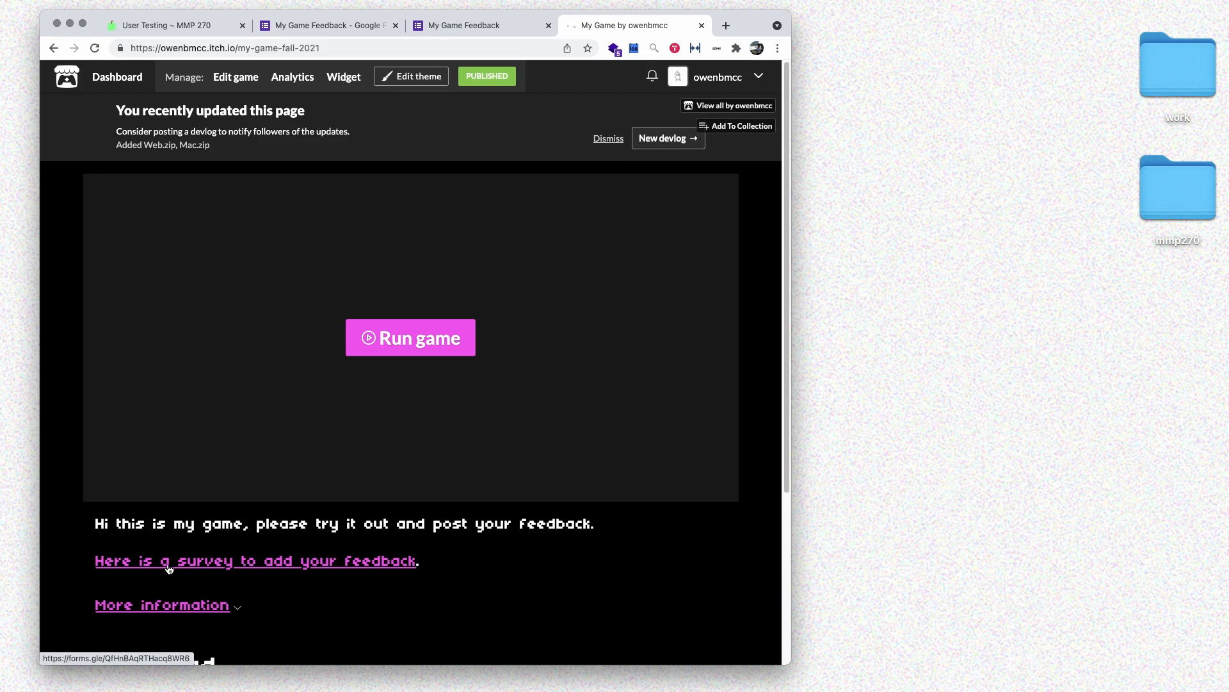
# - Test the game page's survey link, then close the opened form tab
pyautogui.scroll(-5, 168, 569)
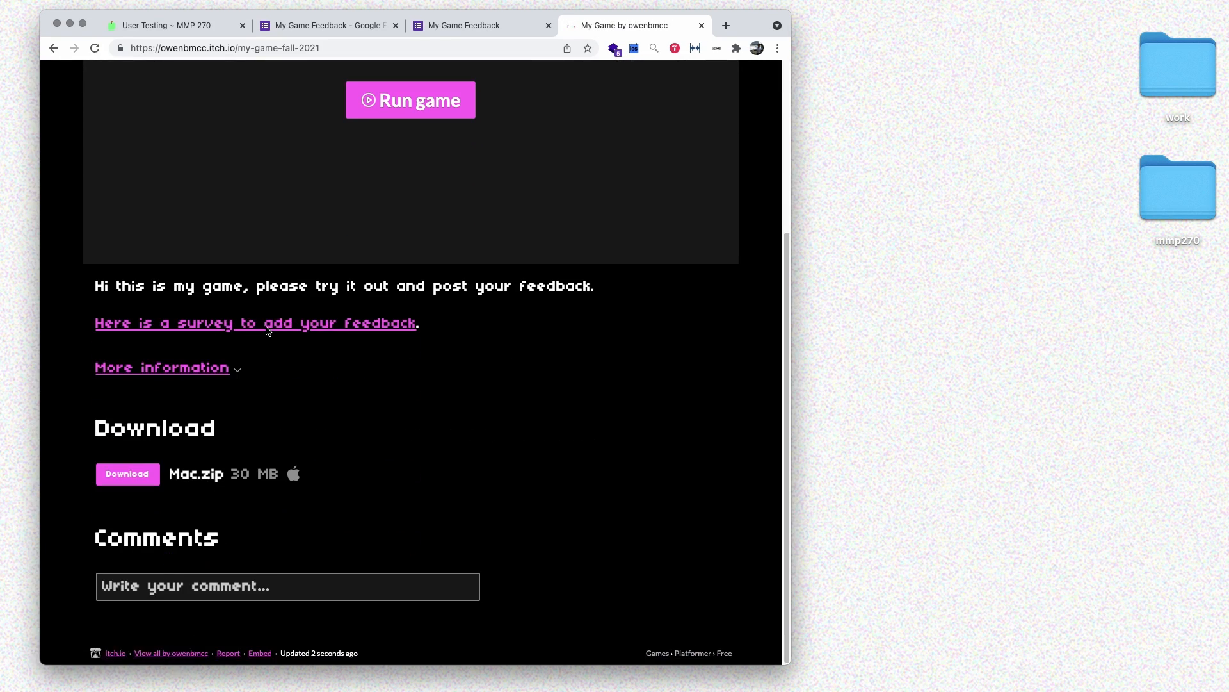
pyautogui.click(268, 327)
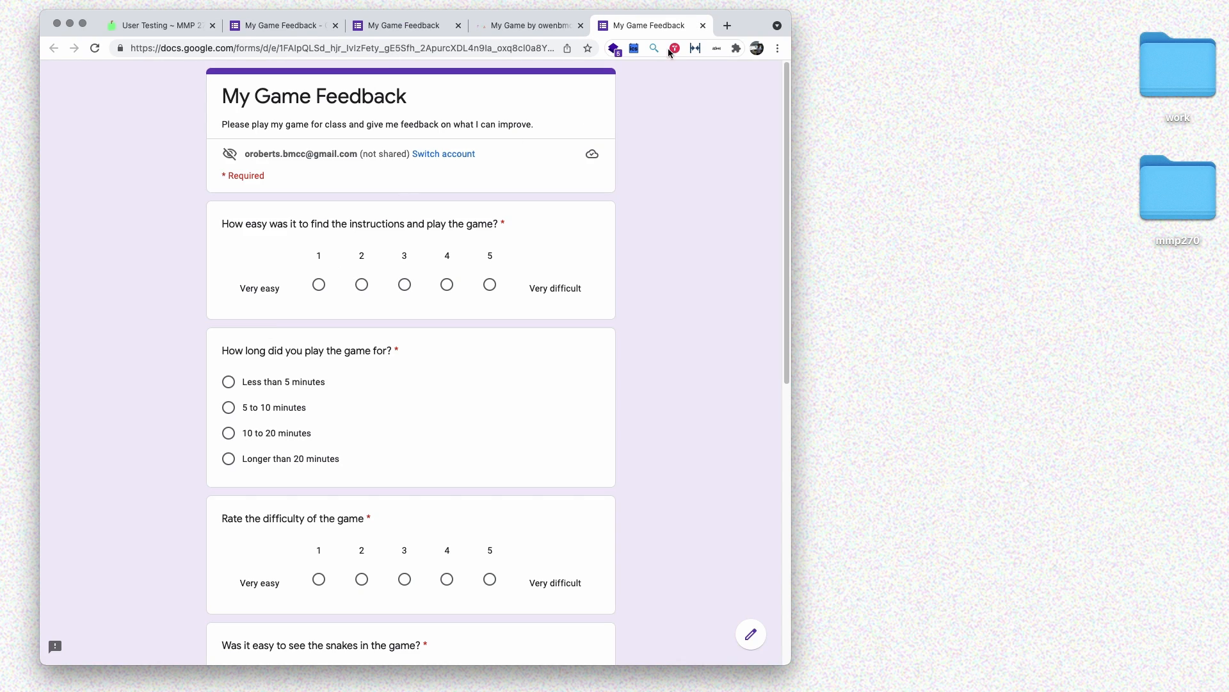
pyautogui.click(703, 26)
# - Copy the game page's web address and switch back to the Forms editor
pyautogui.click(277, 47)
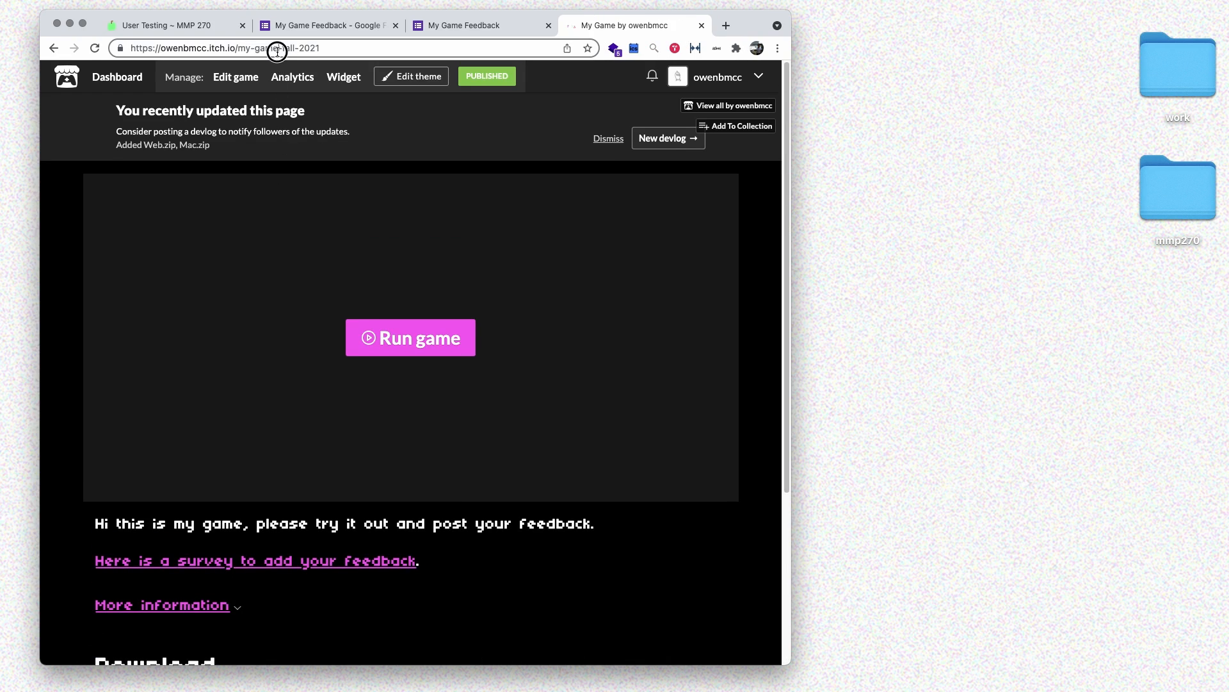
pyautogui.press('super+c')
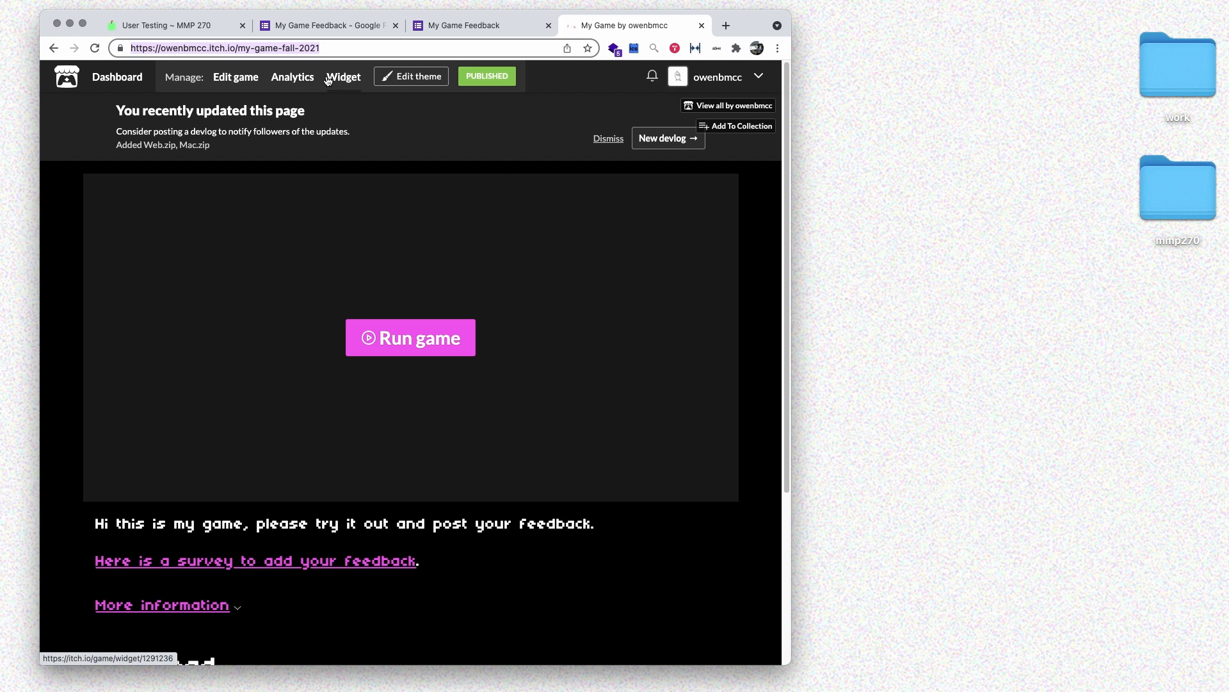
pyautogui.rightClick(325, 74)
pyautogui.click(322, 26)
pyautogui.click(323, 25)
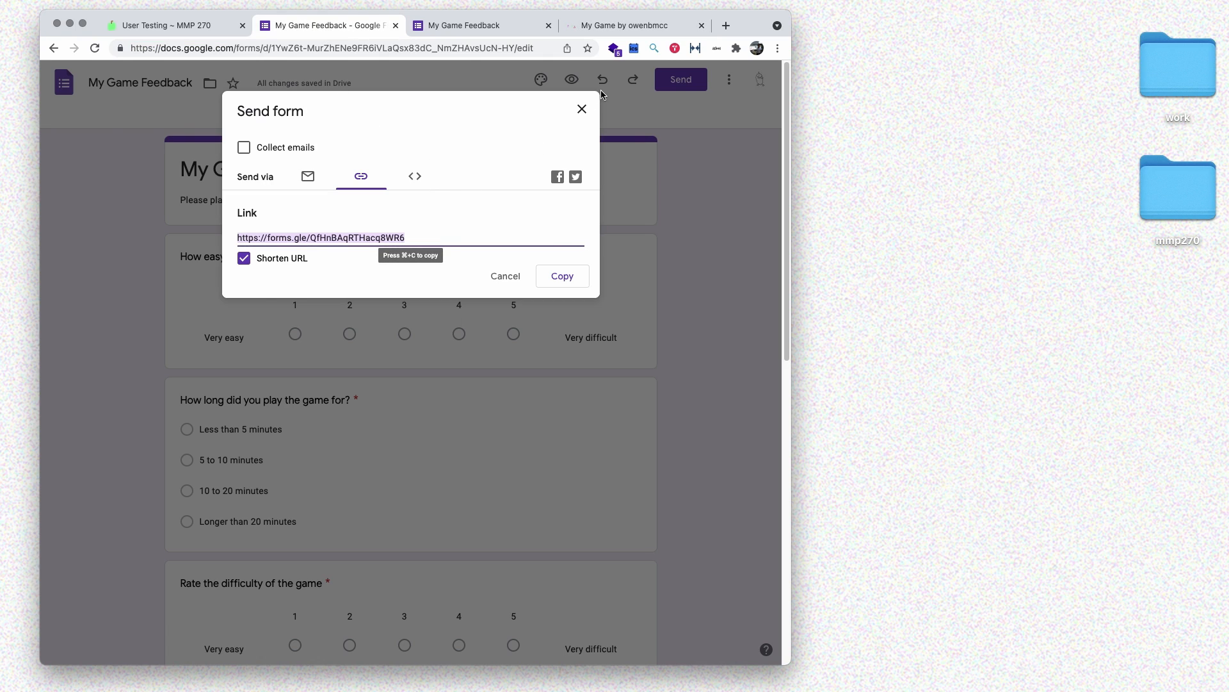
# - Append 'You can play my game here:' plus the itch.io page URL to the form description
pyautogui.click(580, 110)
pyautogui.click(493, 195)
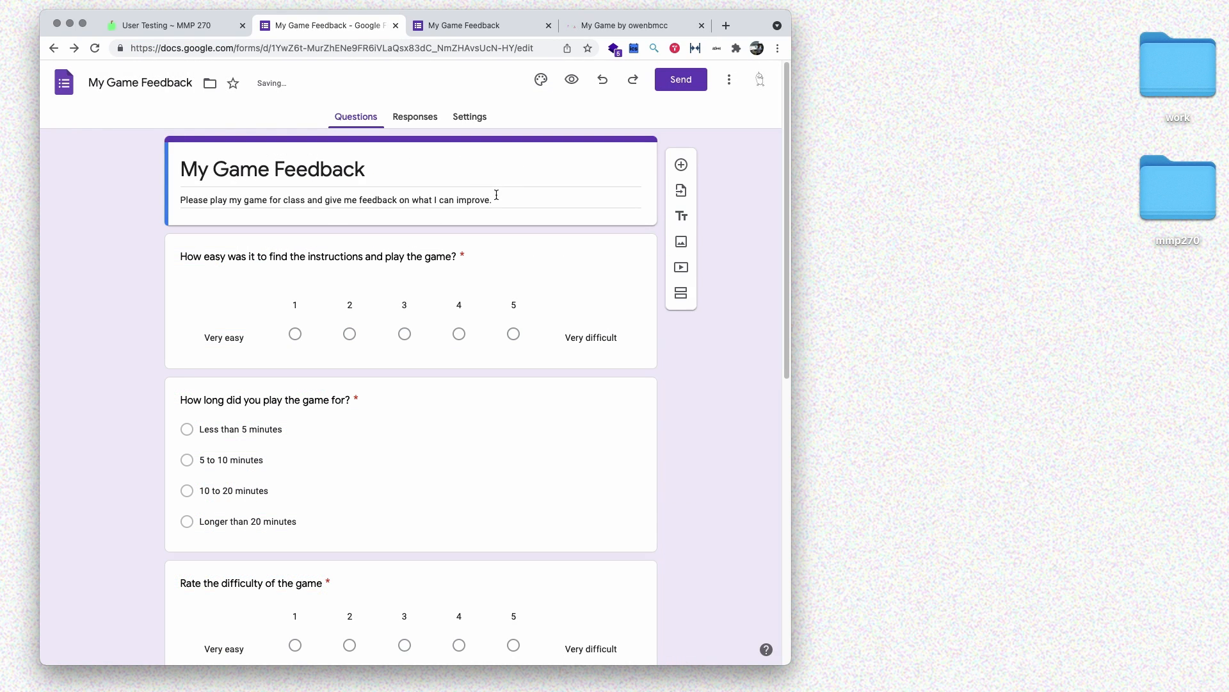
pyautogui.click(541, 198)
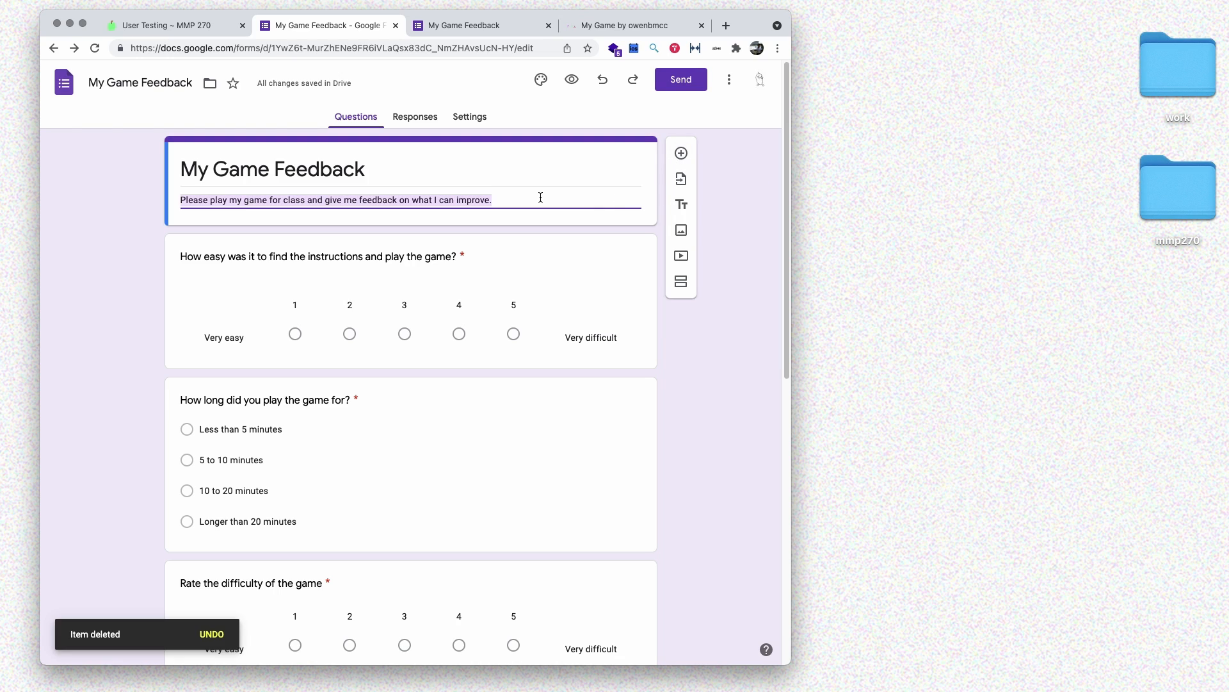
pyautogui.press('Right')
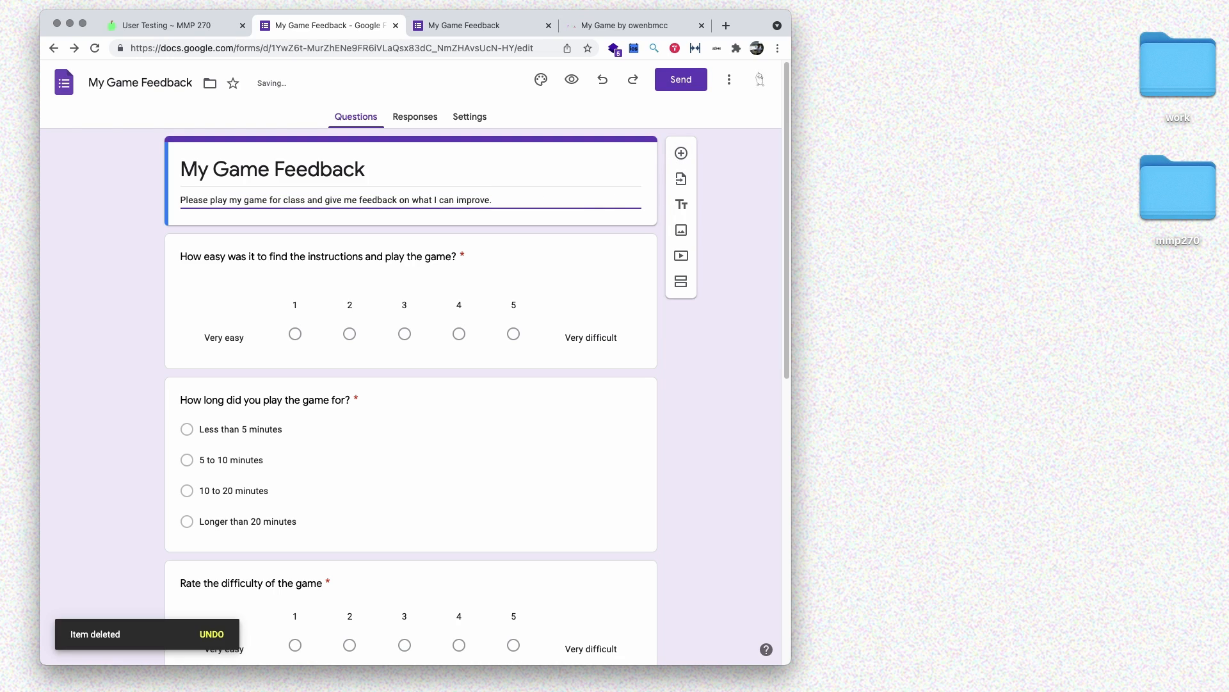
pyautogui.write('You can play my game here:')
pyautogui.press('super+v')
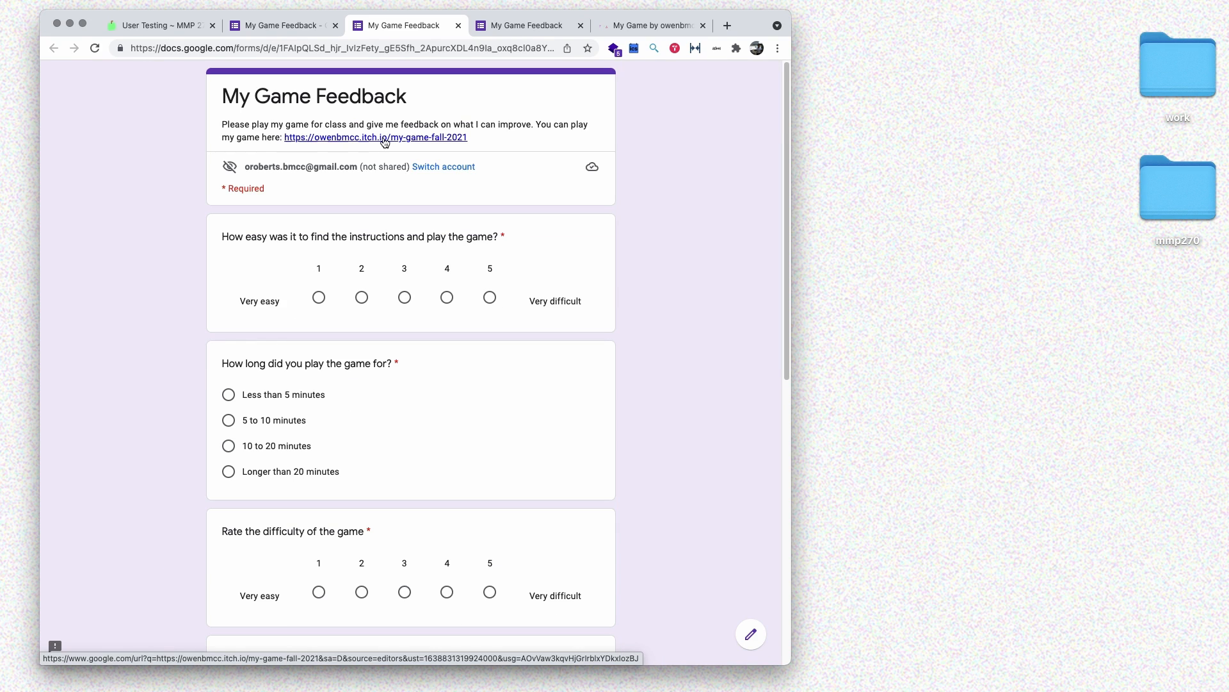
# - Test the game link from the form preview, then close the extra tabs
pyautogui.click(383, 137)
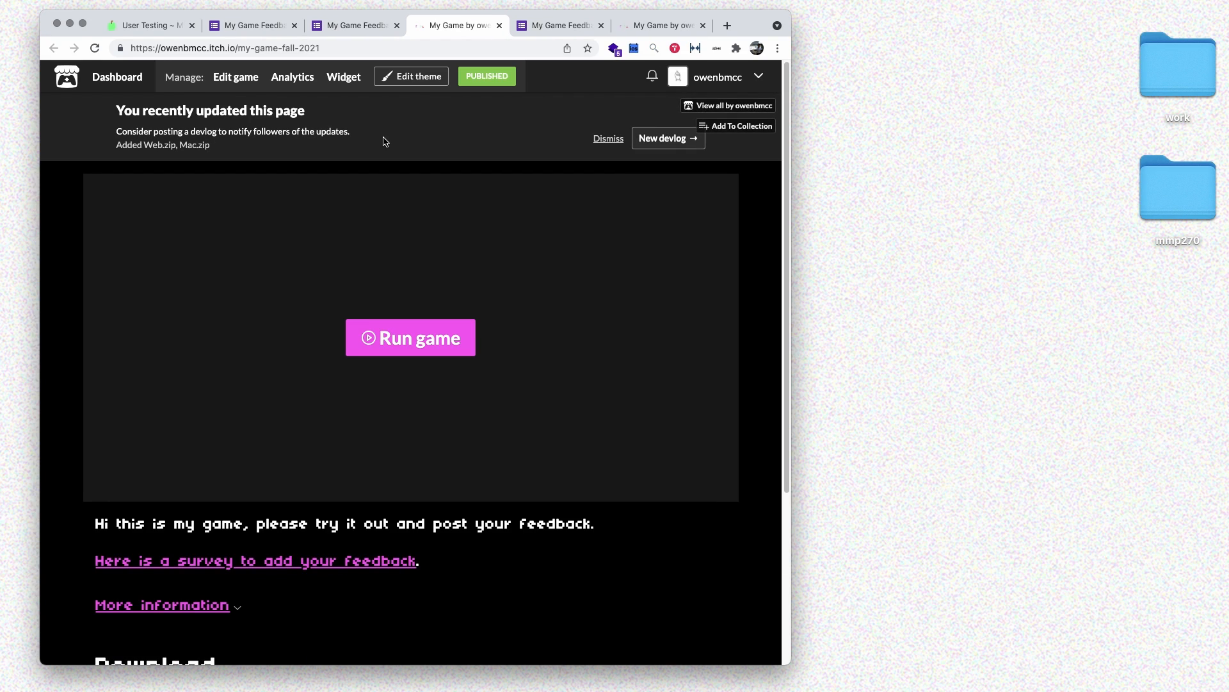
pyautogui.click(502, 26)
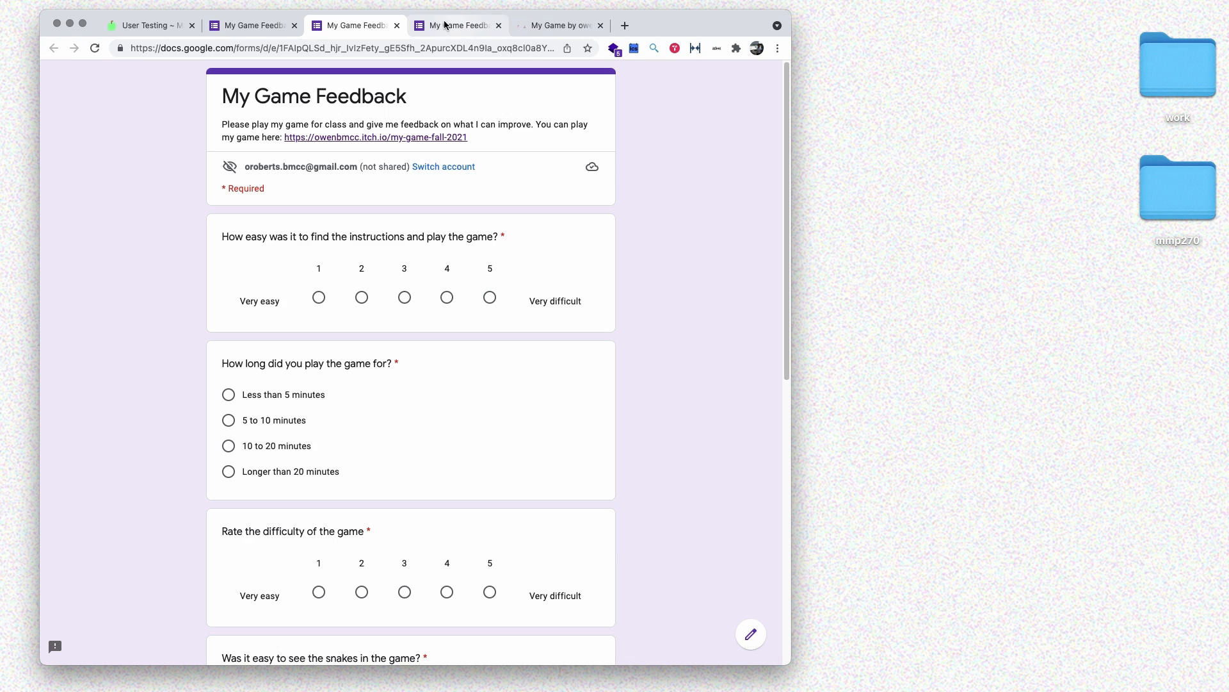
pyautogui.click(397, 26)
pyautogui.click(396, 25)
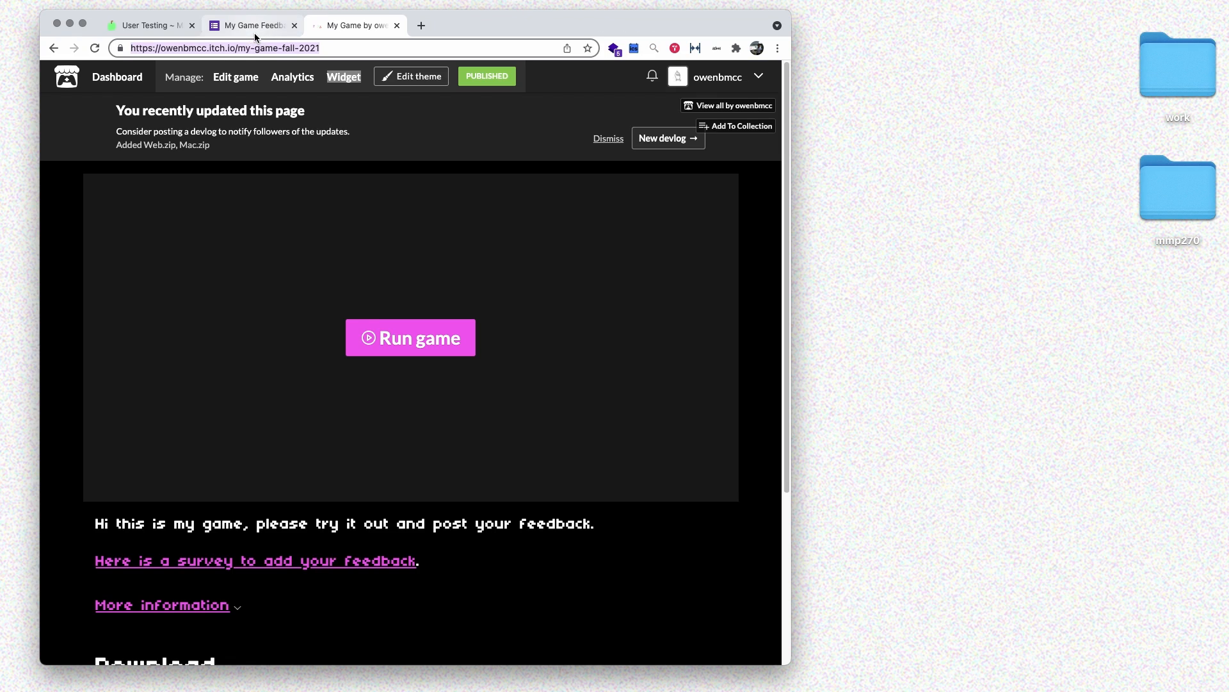
pyautogui.click(255, 30)
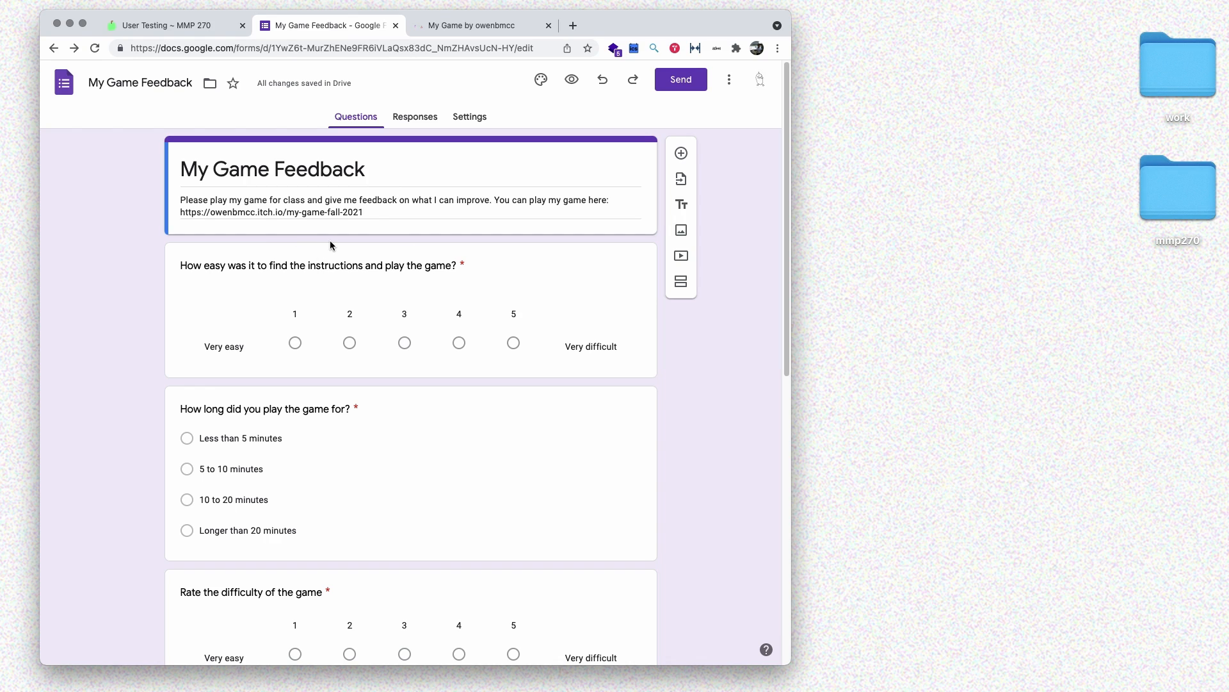
# - Open the game page's survey link in an Incognito window
pyautogui.click(420, 32)
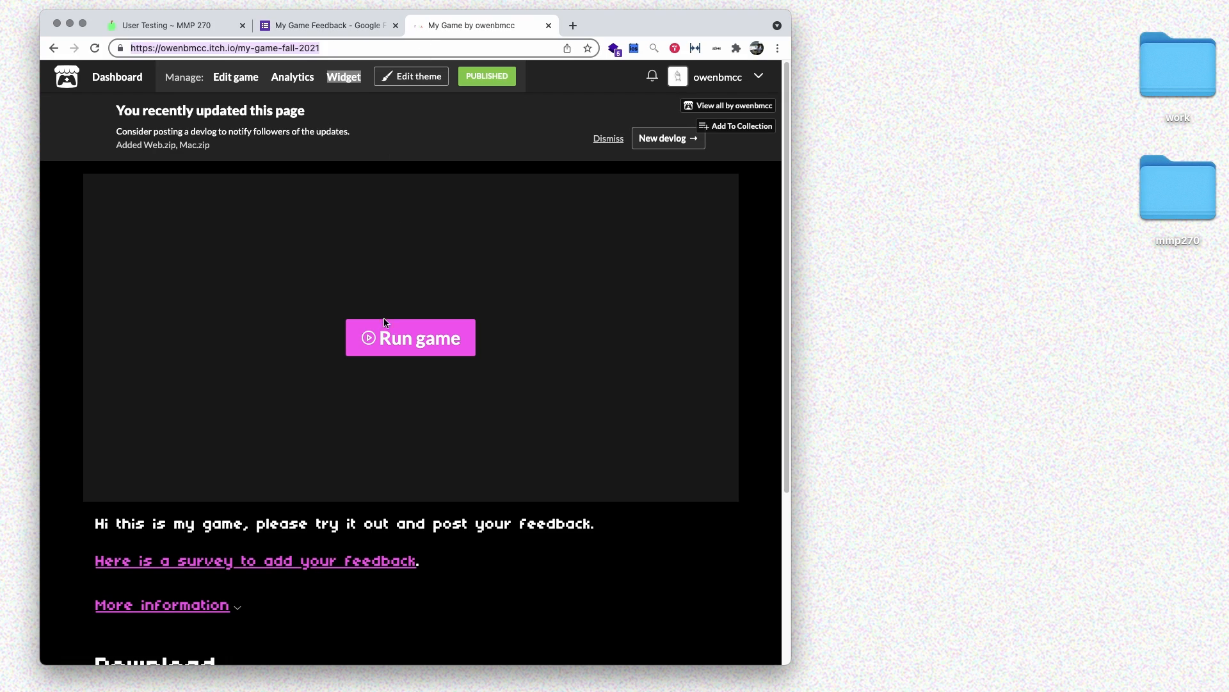
pyautogui.rightClick(363, 561)
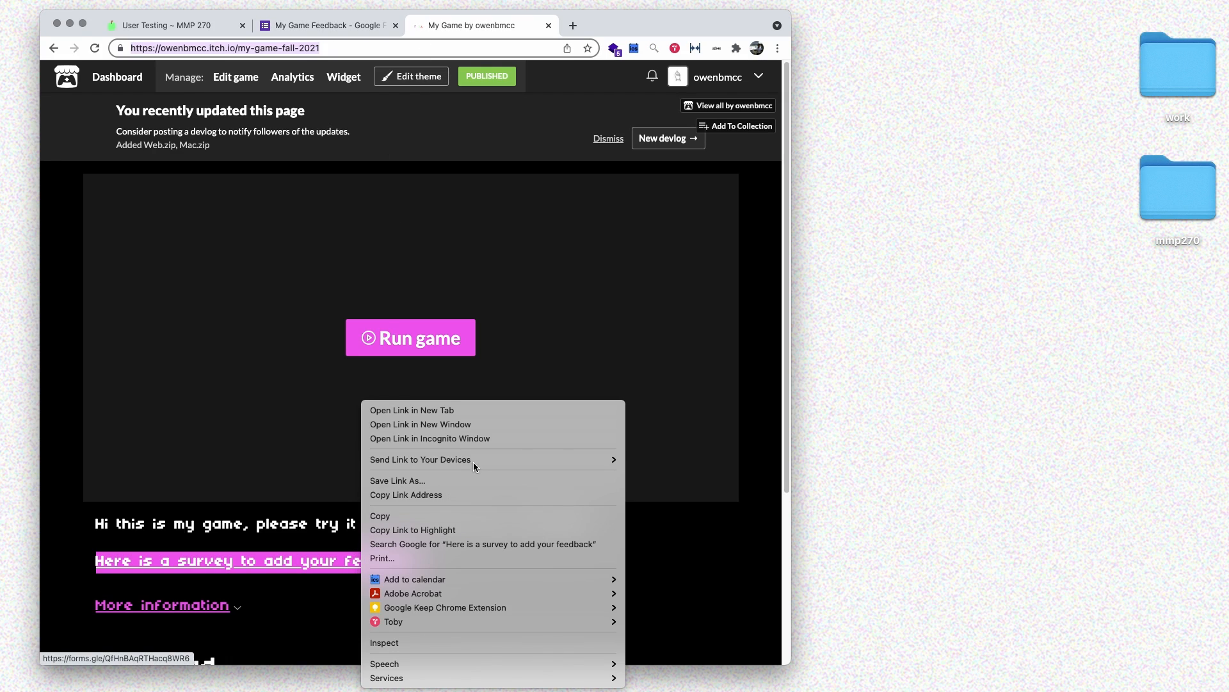
pyautogui.click(470, 436)
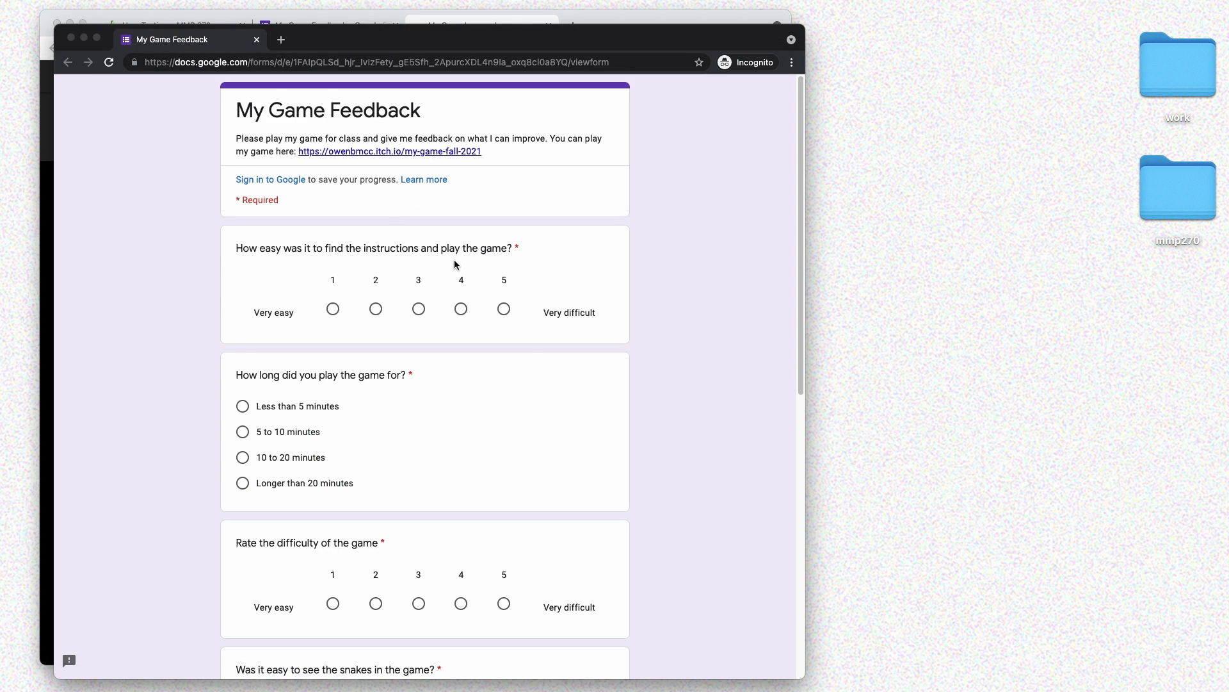
# - Answer a test response: snakes easy to see, effects too quiet, 'More levels', 'The player animations were cool'
pyautogui.scroll(-4, 422, 373)
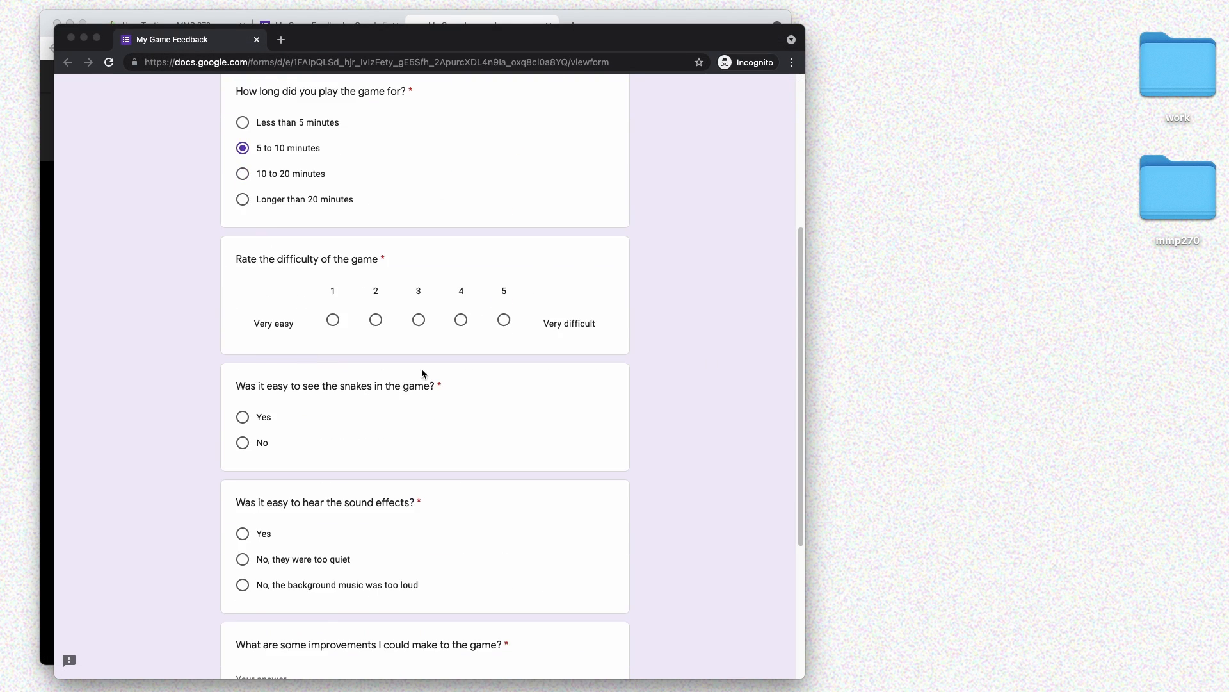
pyautogui.scroll(4, 423, 373)
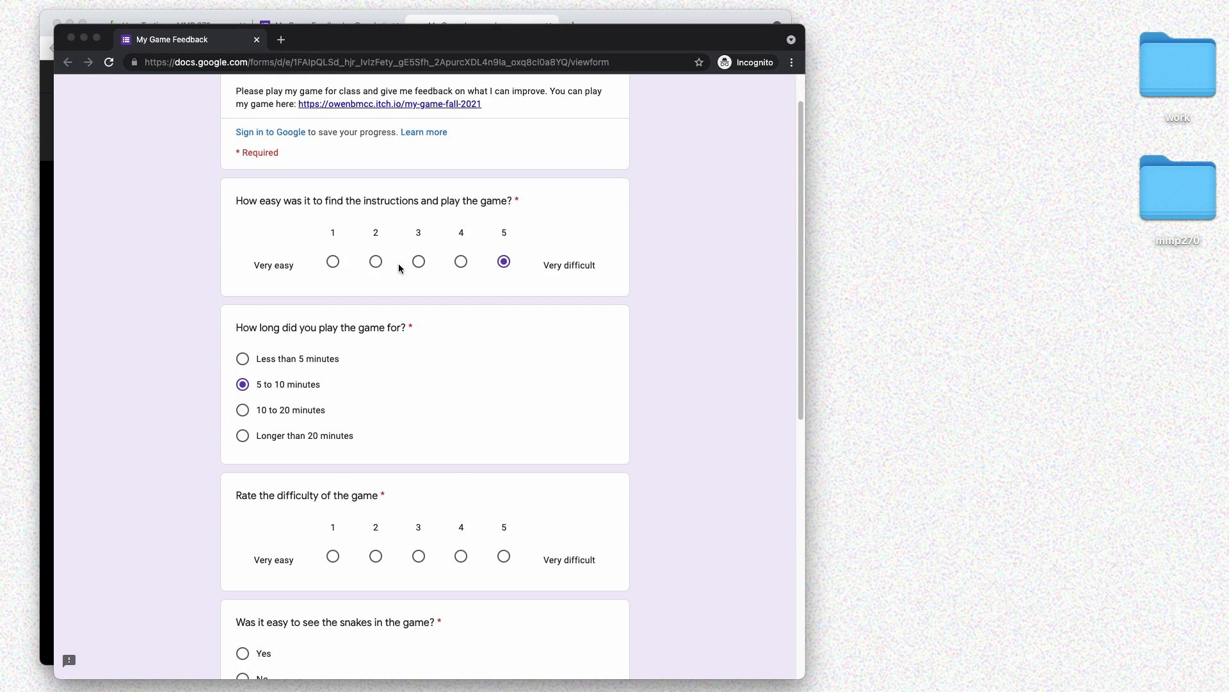
pyautogui.click(419, 261)
pyautogui.scroll(-3, 398, 384)
pyautogui.click(504, 368)
pyautogui.click(243, 465)
pyautogui.scroll(-5, 470, 357)
pyautogui.click(242, 313)
pyautogui.click(580, 434)
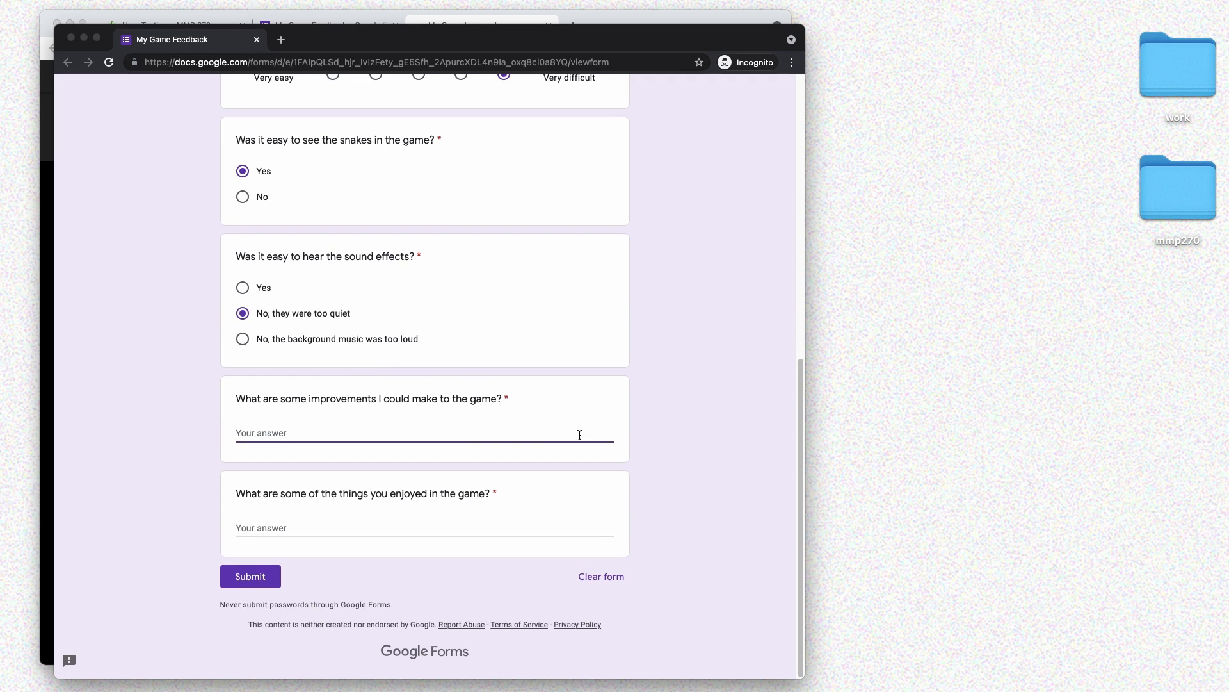
pyautogui.write('More levels')
pyautogui.click(398, 525)
pyautogui.write('The player animations were cool')
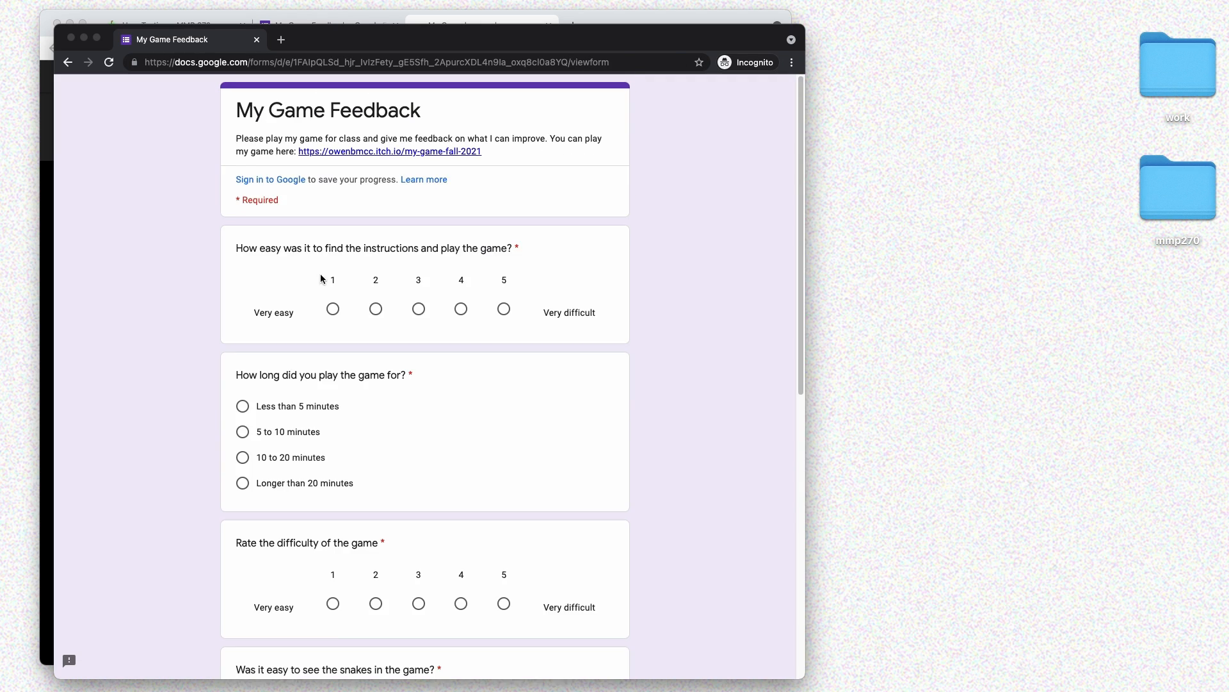
# - Submit a response rated 2 and 2 with 'Add better animations' and 'The level design is interesting'
pyautogui.click(376, 308)
pyautogui.scroll(-3, 299, 354)
pyautogui.click(376, 387)
pyautogui.scroll(-4, 376, 388)
pyautogui.click(244, 279)
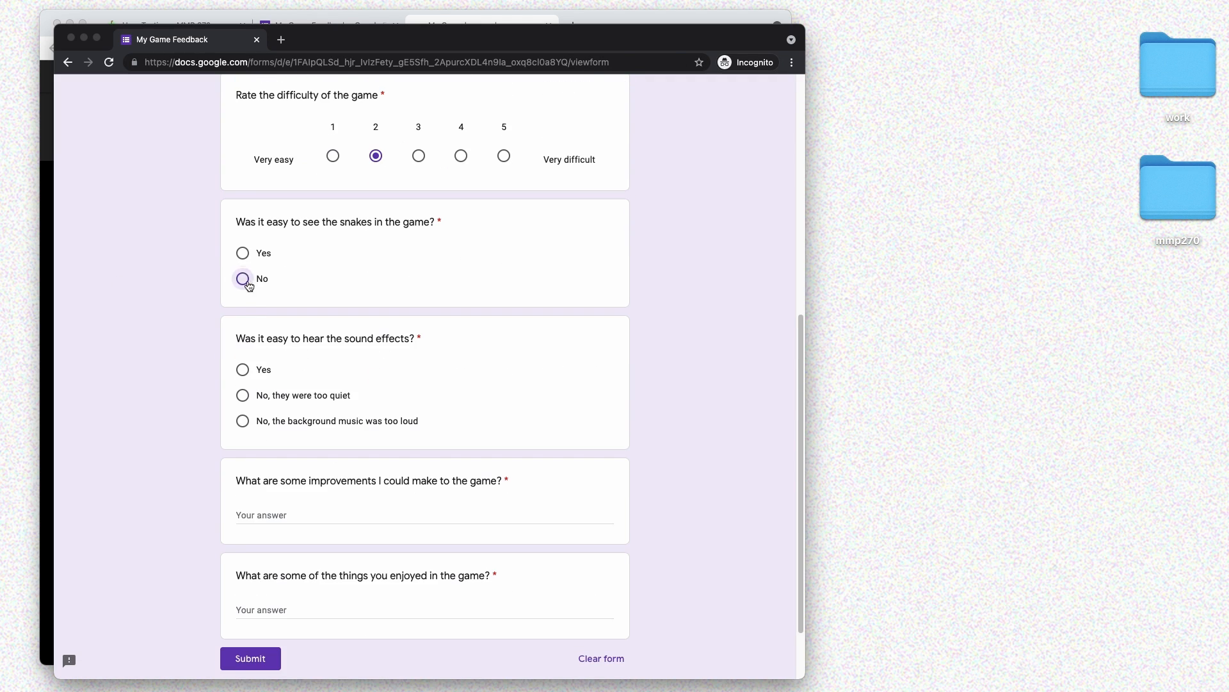
pyautogui.click(243, 339)
pyautogui.click(320, 434)
pyautogui.write('Add better animations')
pyautogui.click(321, 527)
pyautogui.write('The level design is interesting')
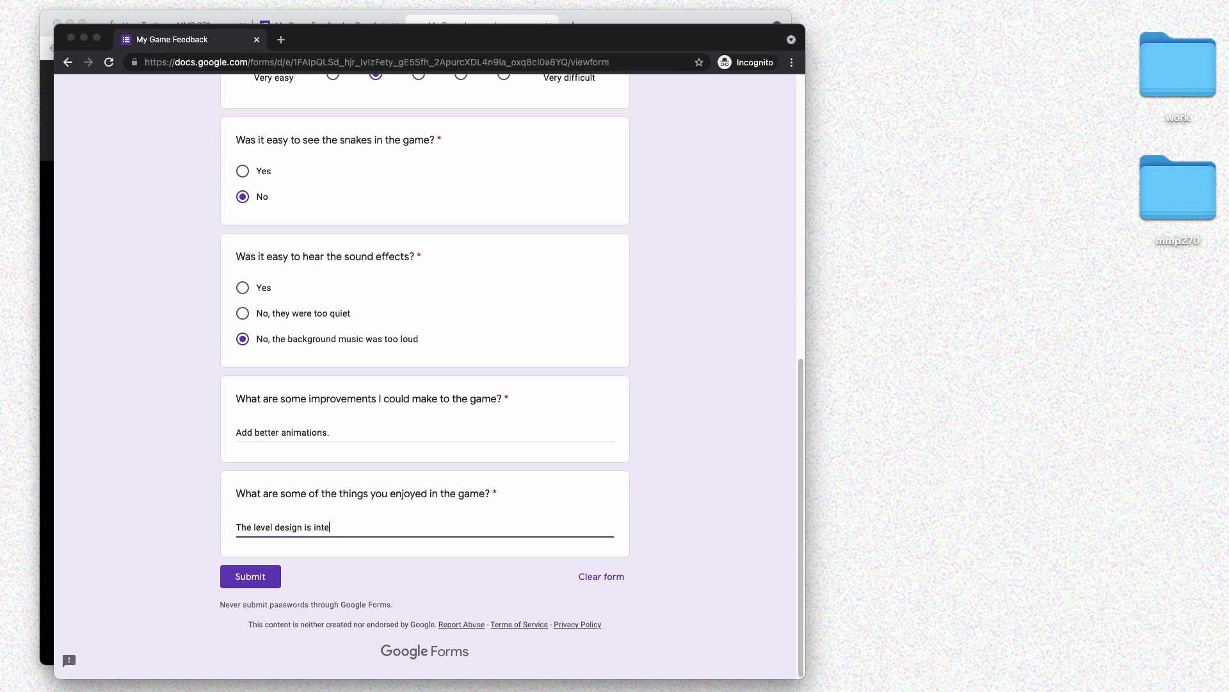
pyautogui.click(251, 576)
# - Begin another response: snakes hard to see, effects too quiet, 'The game could be longer' suggestion
pyautogui.click(320, 184)
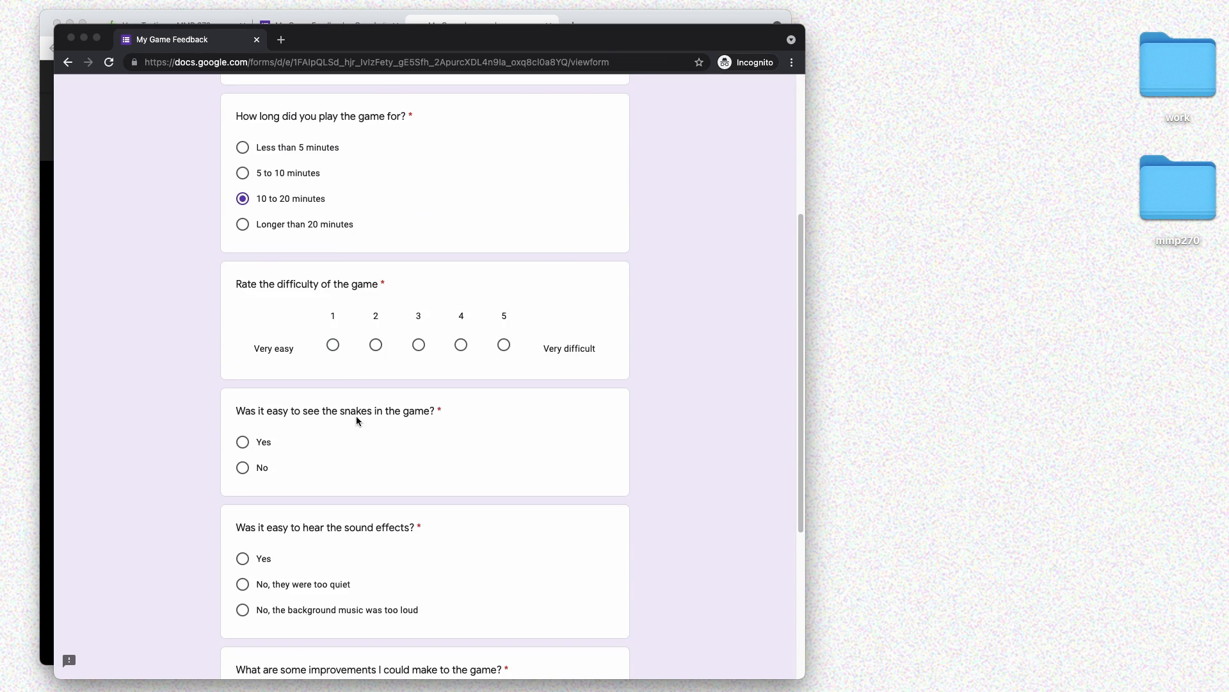
pyautogui.click(244, 467)
pyautogui.scroll(-4, 357, 420)
pyautogui.click(243, 313)
pyautogui.click(491, 435)
pyautogui.write('The g')
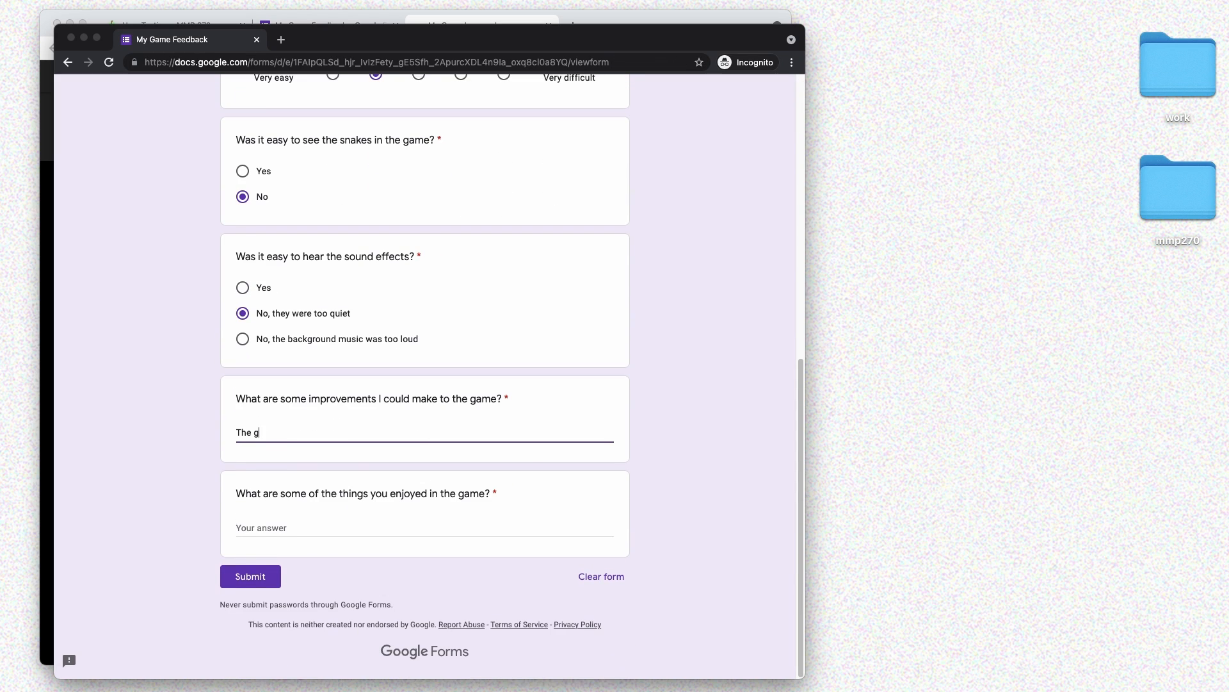
pyautogui.write('ame could be longer. The game is a bit too easy')
pyautogui.click(590, 516)
pyautogui.write('The sound design was')
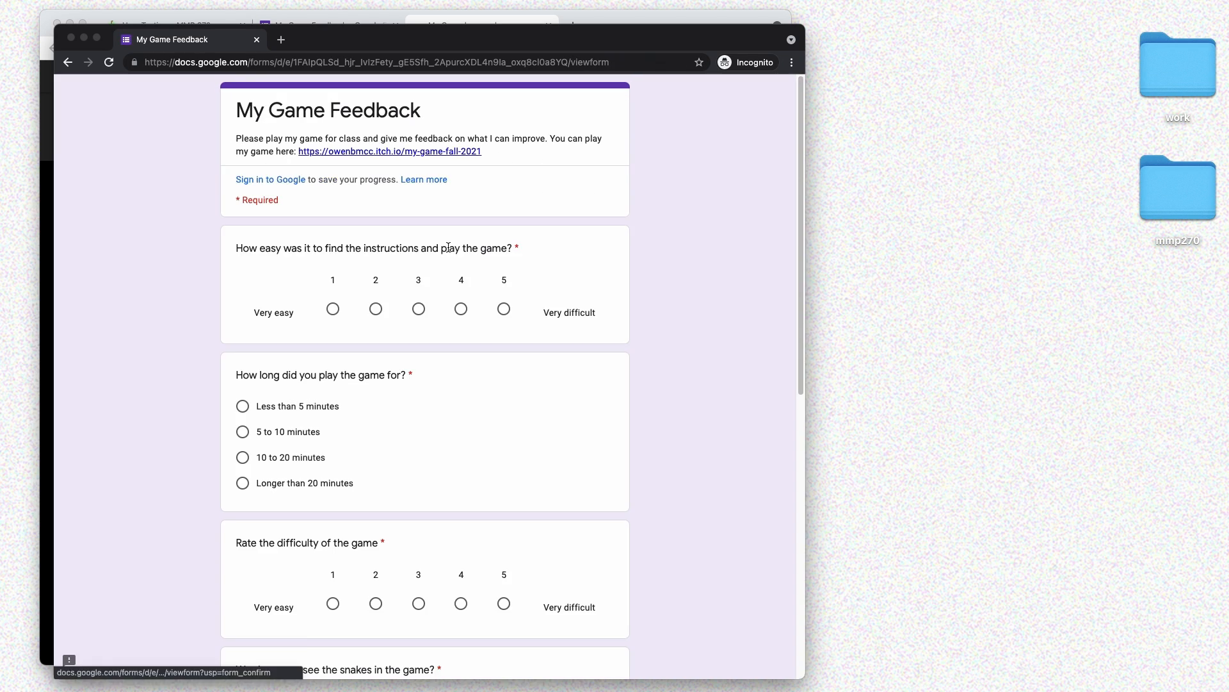
# - Finish with 'More different kinds of enemies.' and 'The character animations are funny', submit, and return to the editor
pyautogui.click(333, 308)
pyautogui.click(242, 406)
pyautogui.scroll(-3, 384, 418)
pyautogui.click(376, 411)
pyautogui.click(243, 398)
pyautogui.click(244, 430)
pyautogui.click(463, 441)
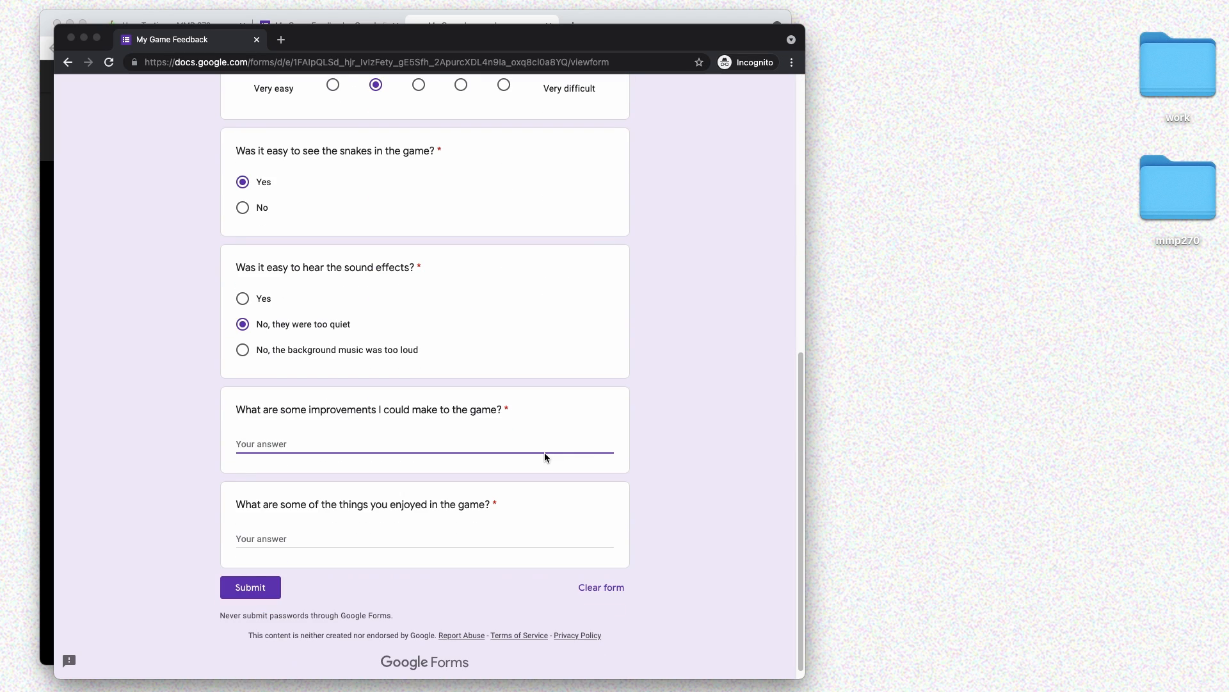
pyautogui.write('More different kinds of enemies.')
pyautogui.press('Tab')
pyautogui.write('The character animations are funny')
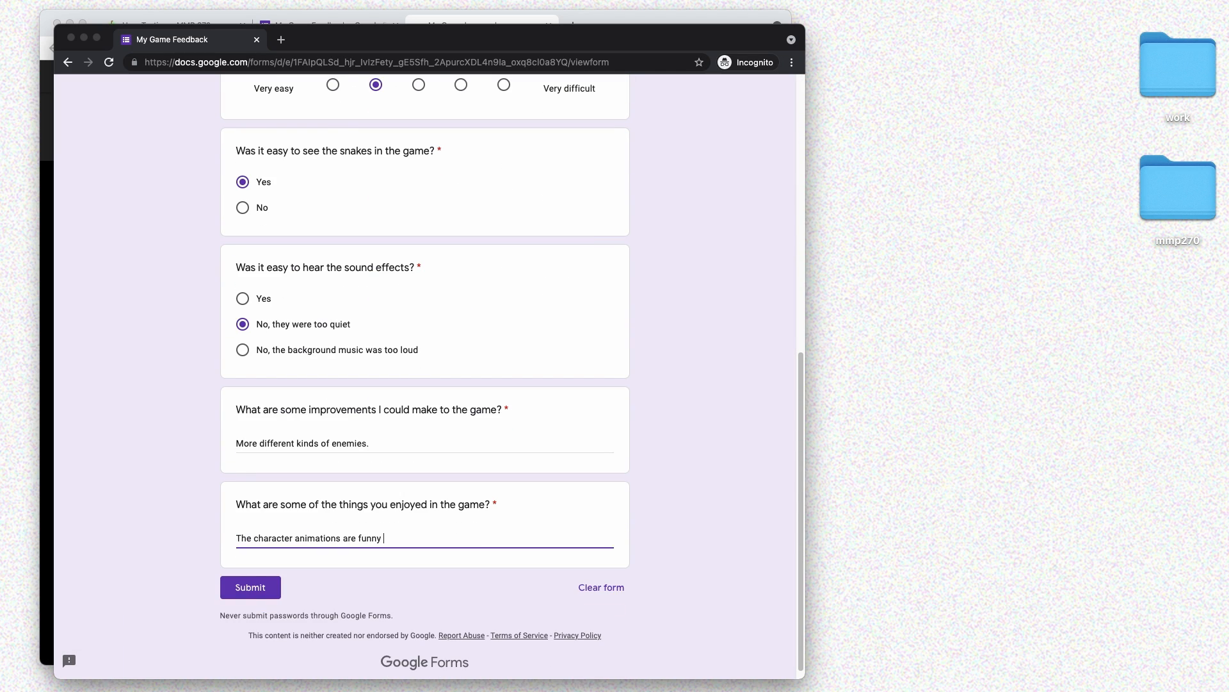
pyautogui.click(250, 587)
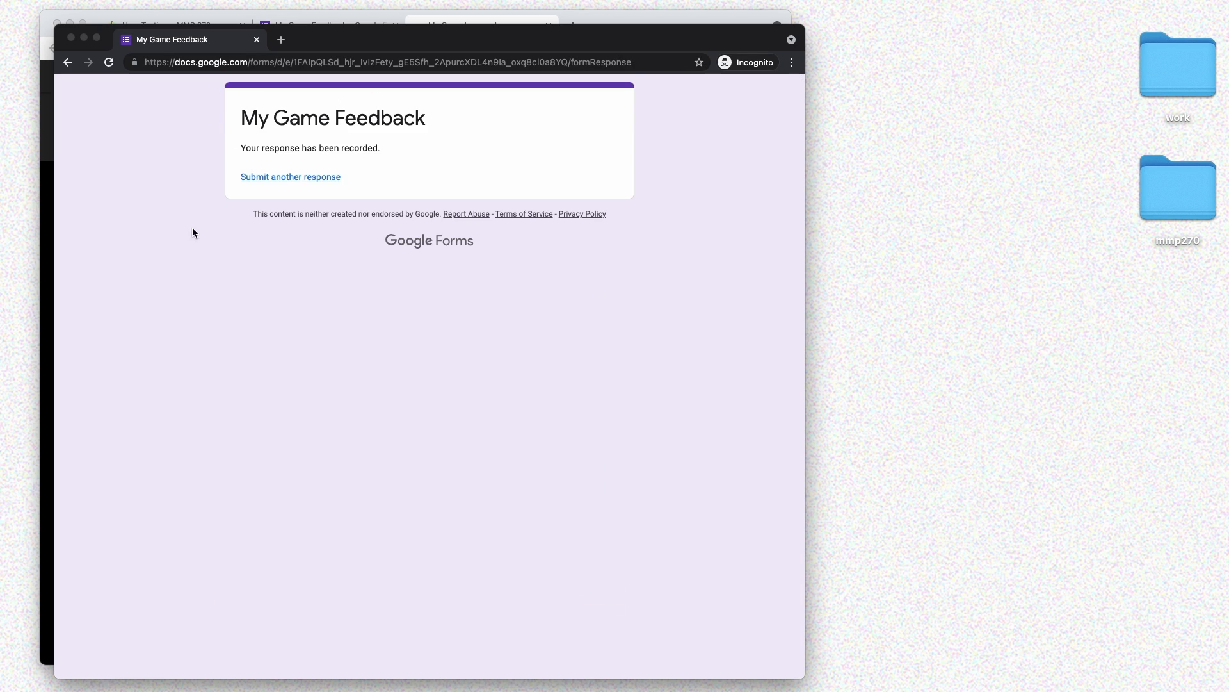
pyautogui.click(71, 37)
pyautogui.click(348, 24)
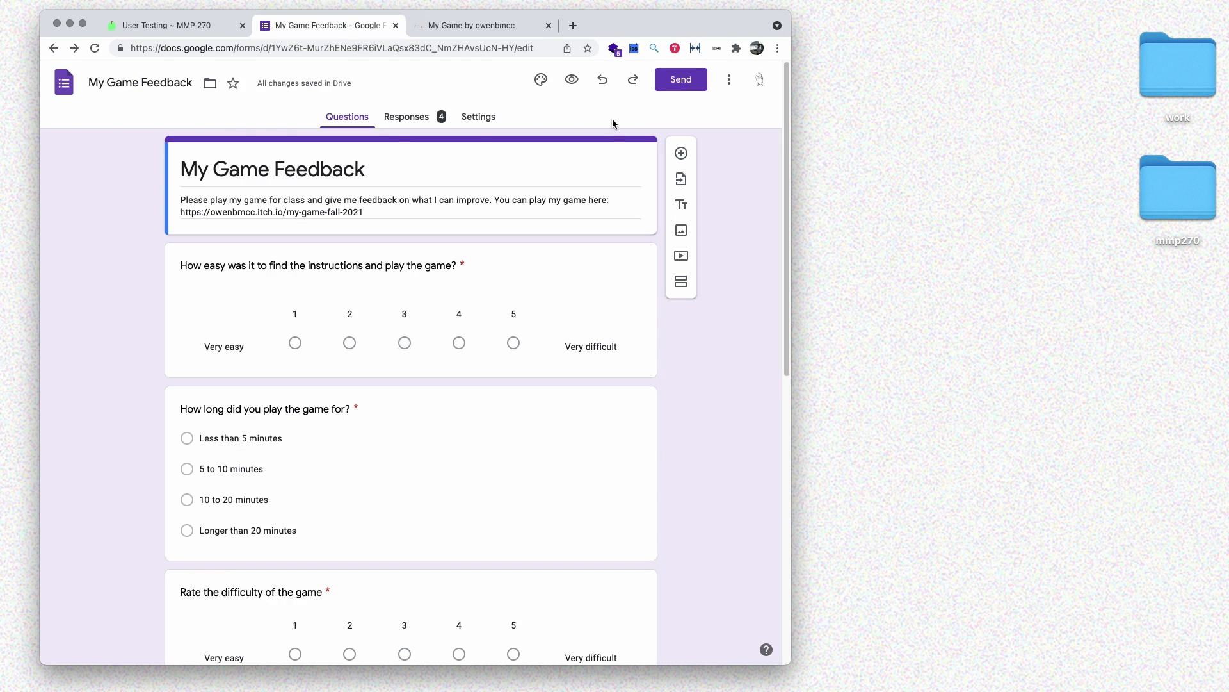
# - Open the Responses summary for the 4 responses and read the first charts' counts
pyautogui.click(411, 119)
pyautogui.scroll(-2, 457, 253)
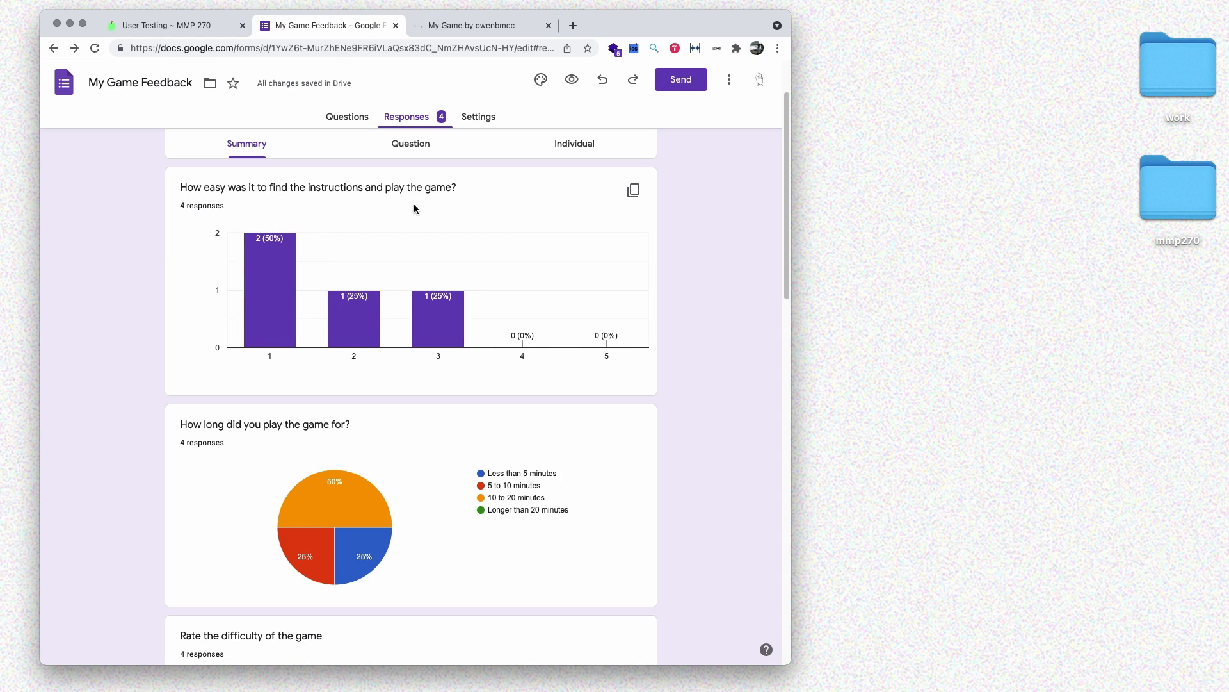
pyautogui.moveTo(251, 274)
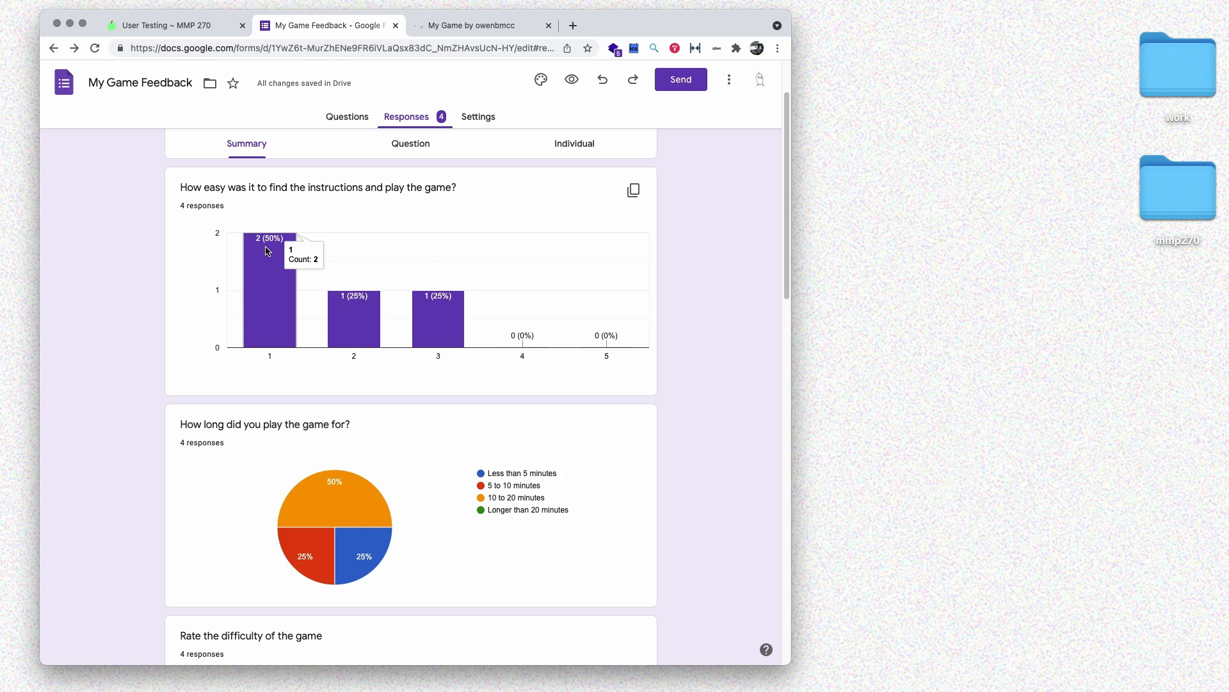
pyautogui.moveTo(421, 325)
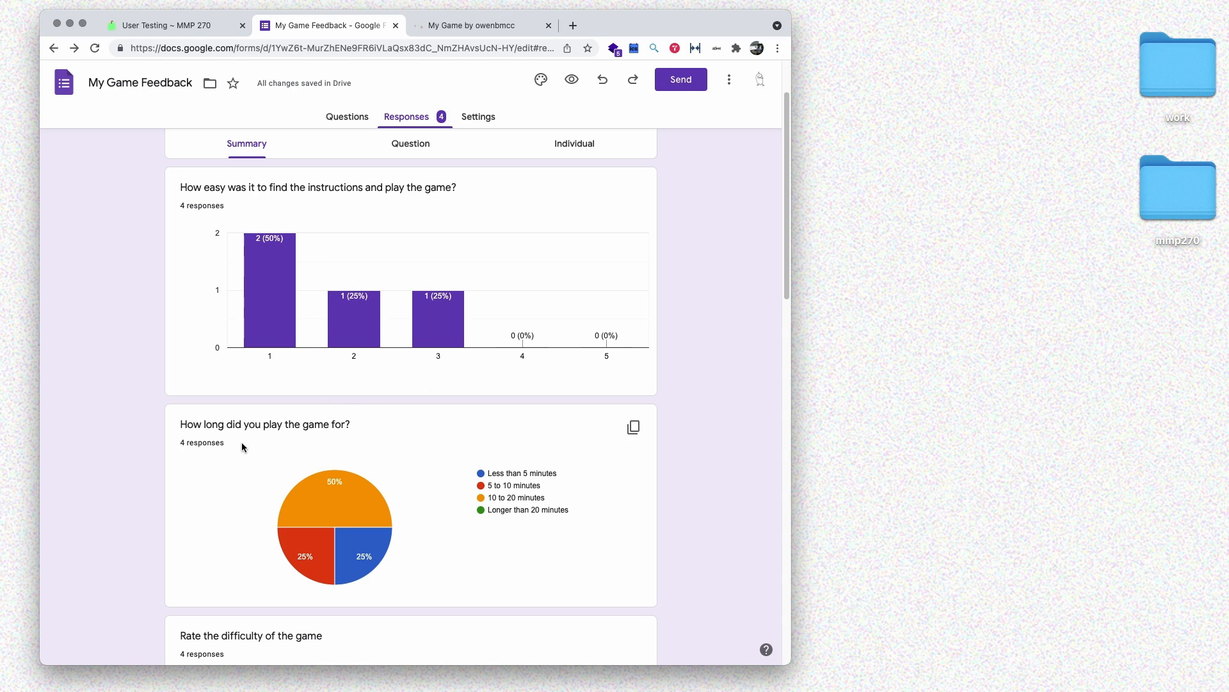
pyautogui.scroll(-3, 285, 416)
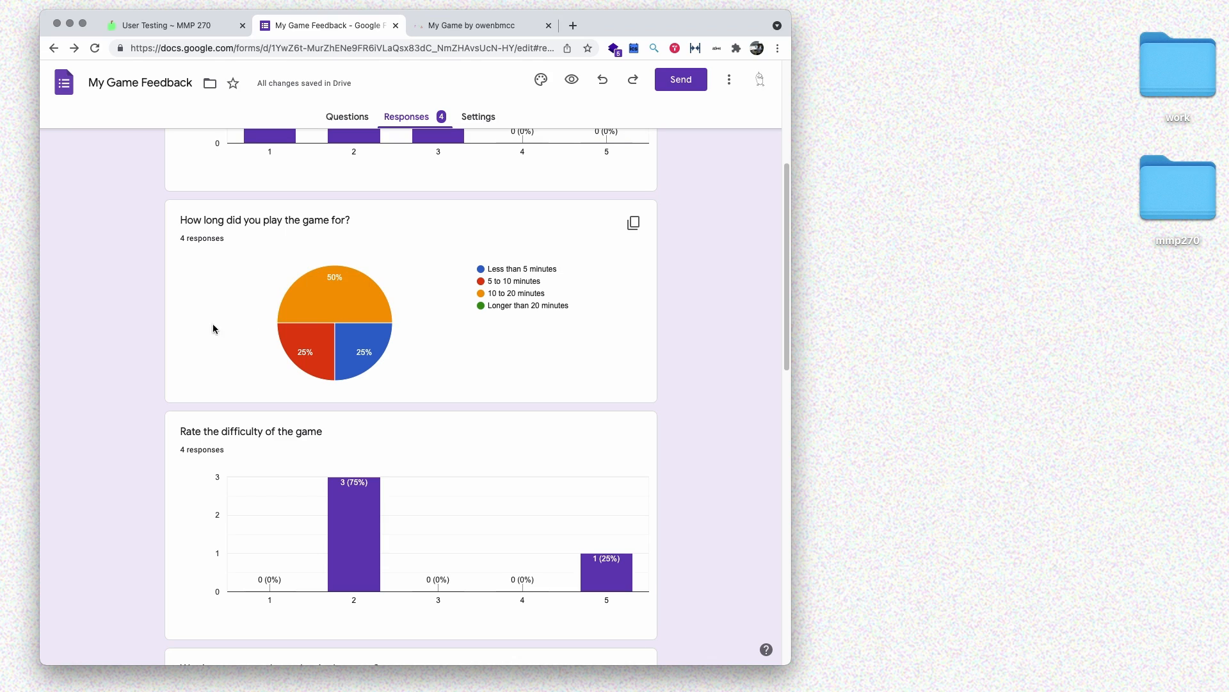
pyautogui.scroll(-2, 147, 340)
pyautogui.scroll(-2, 265, 353)
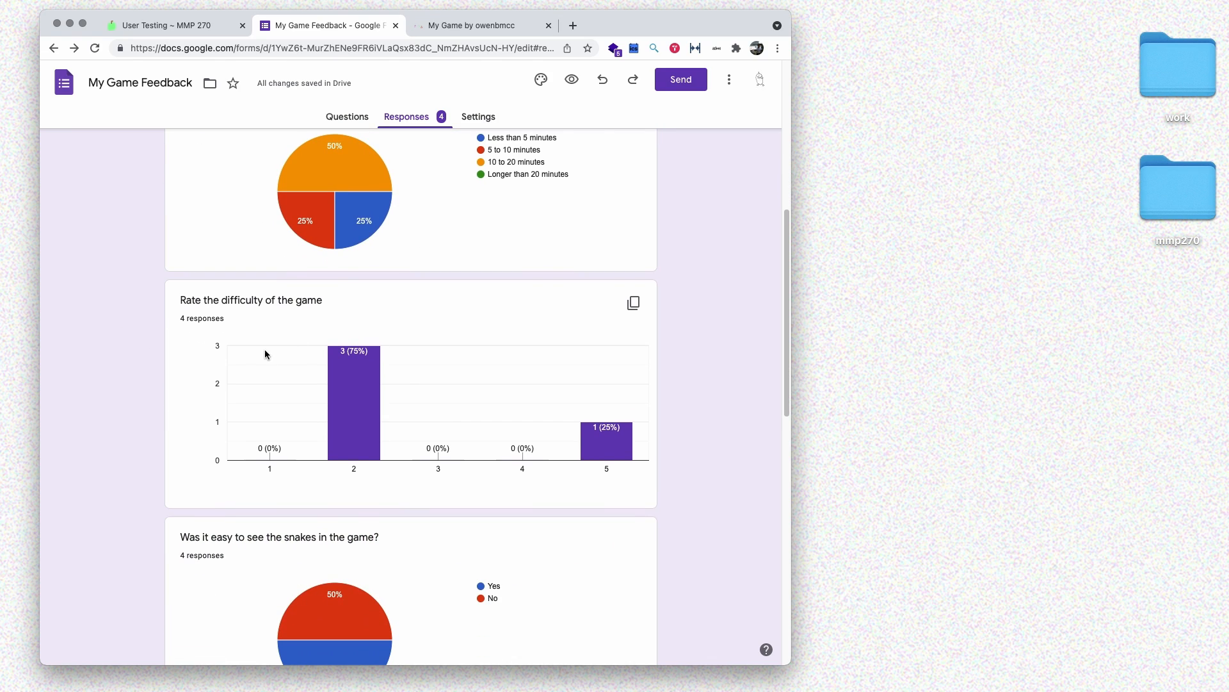
# - Scroll through the remaining charts, reading counts such as 75% rating difficulty 2
pyautogui.moveTo(345, 411)
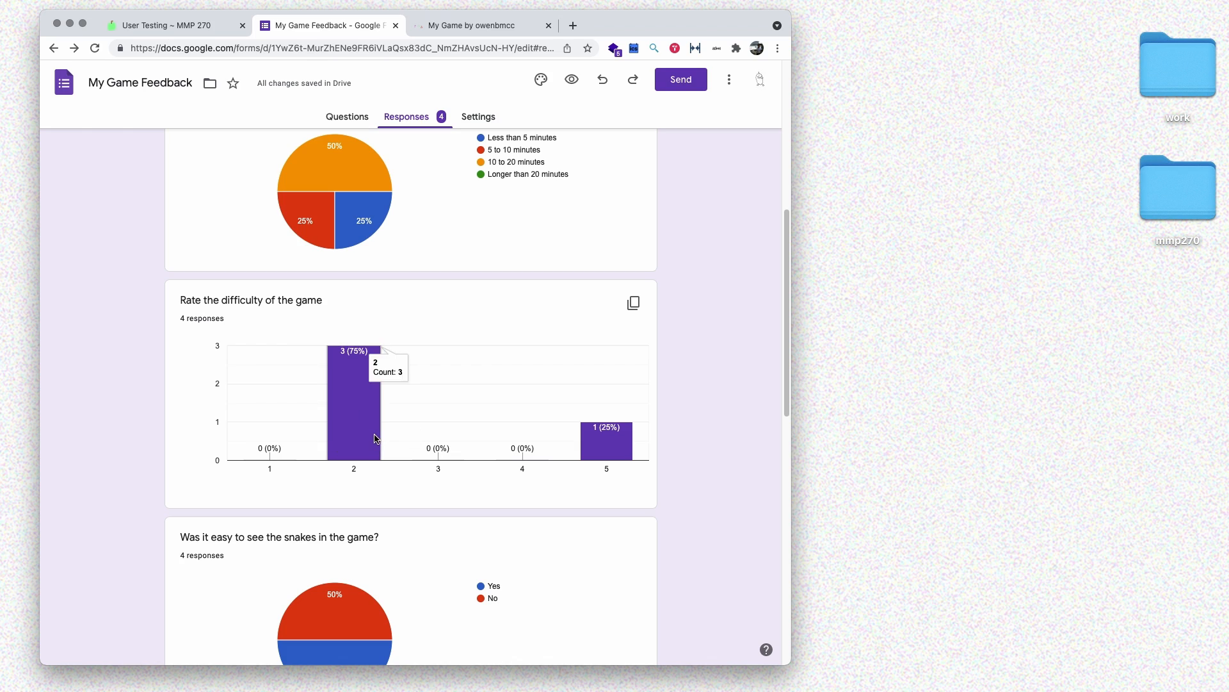
pyautogui.moveTo(610, 456)
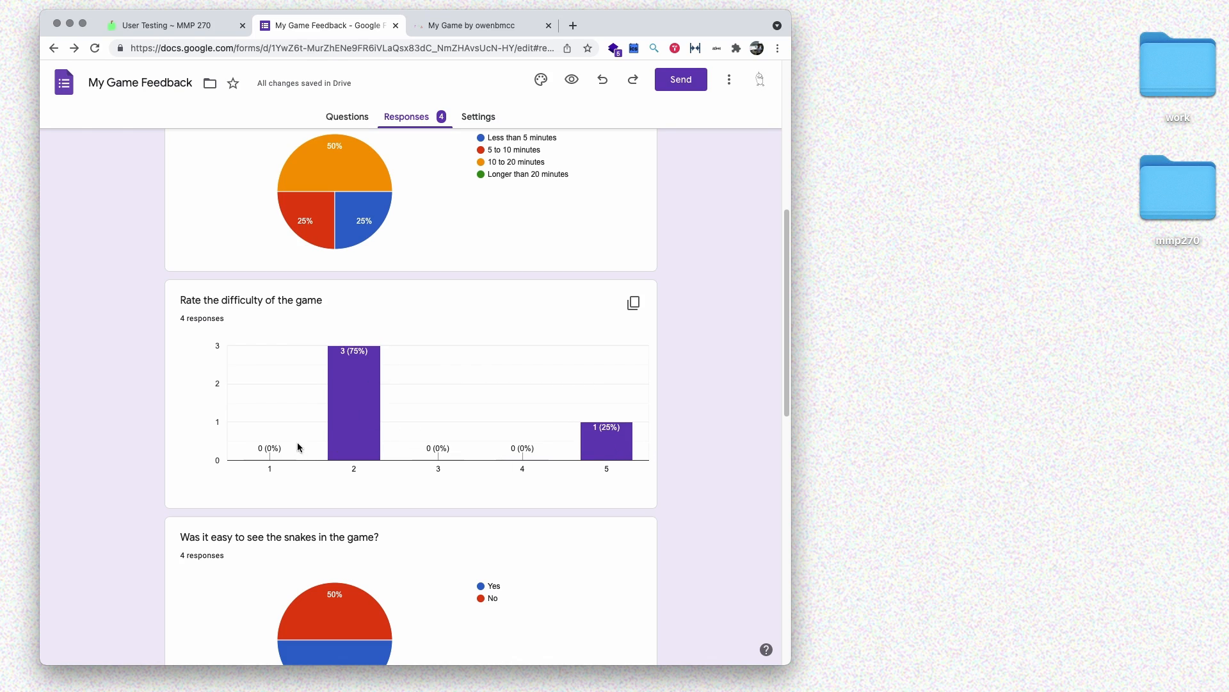
pyautogui.scroll(-6, 197, 413)
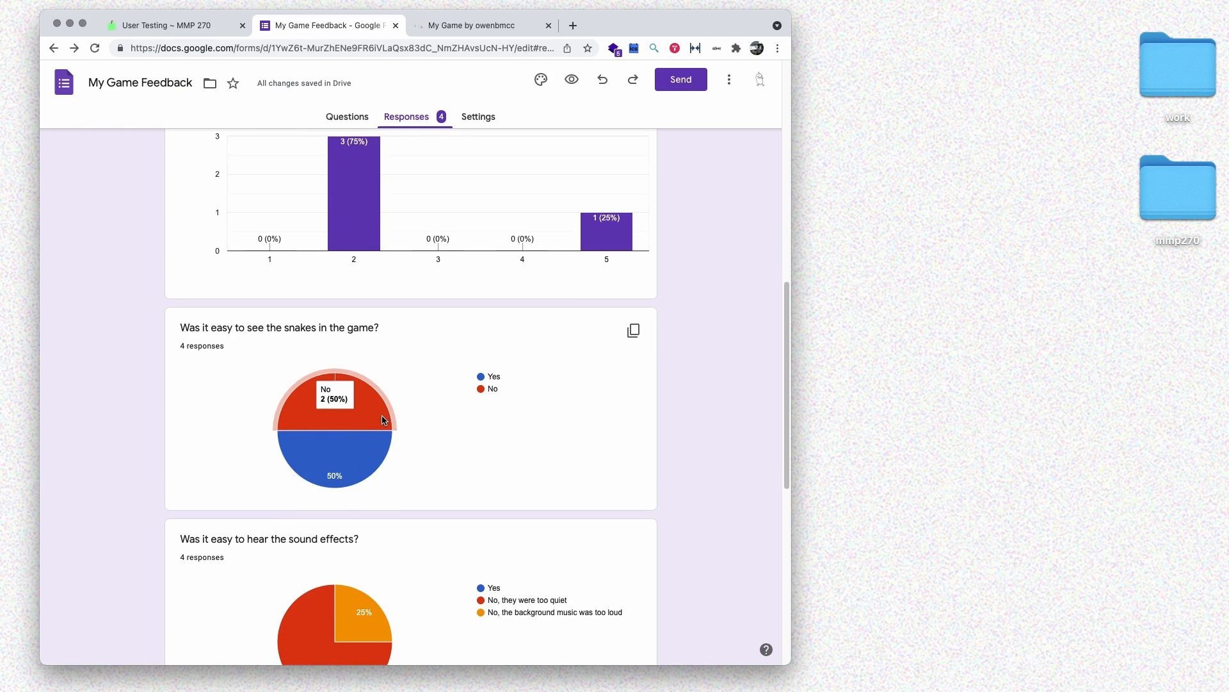
pyautogui.scroll(-6, 306, 396)
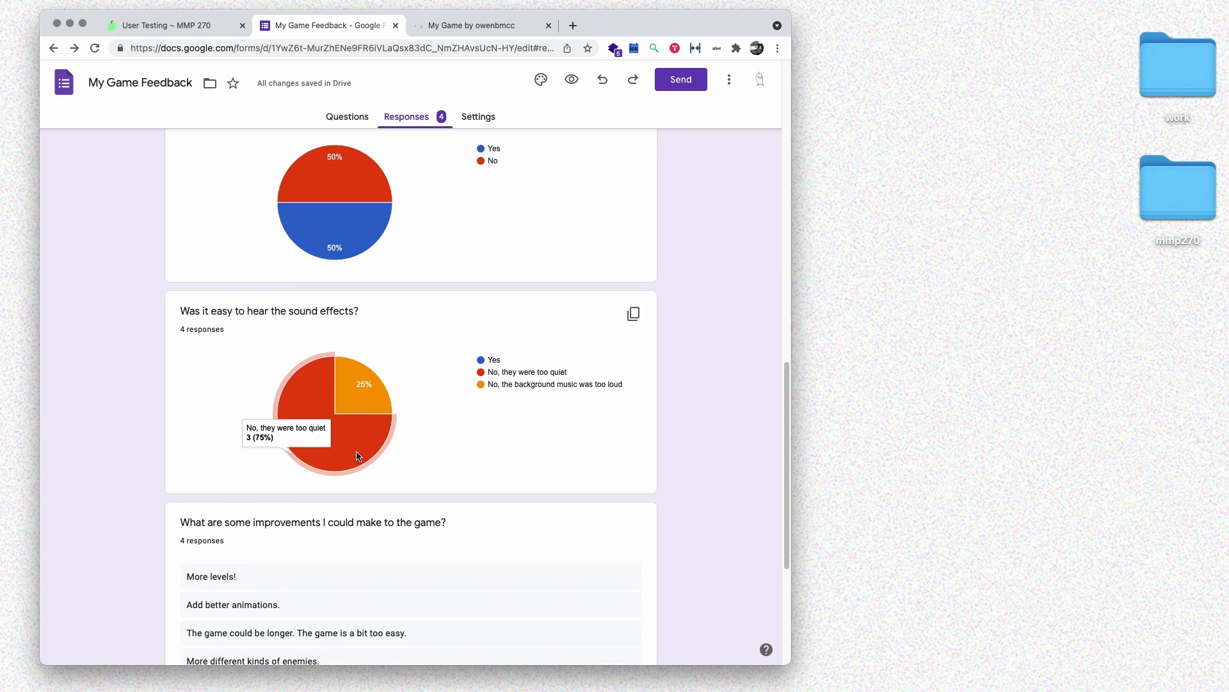
pyautogui.moveTo(386, 395)
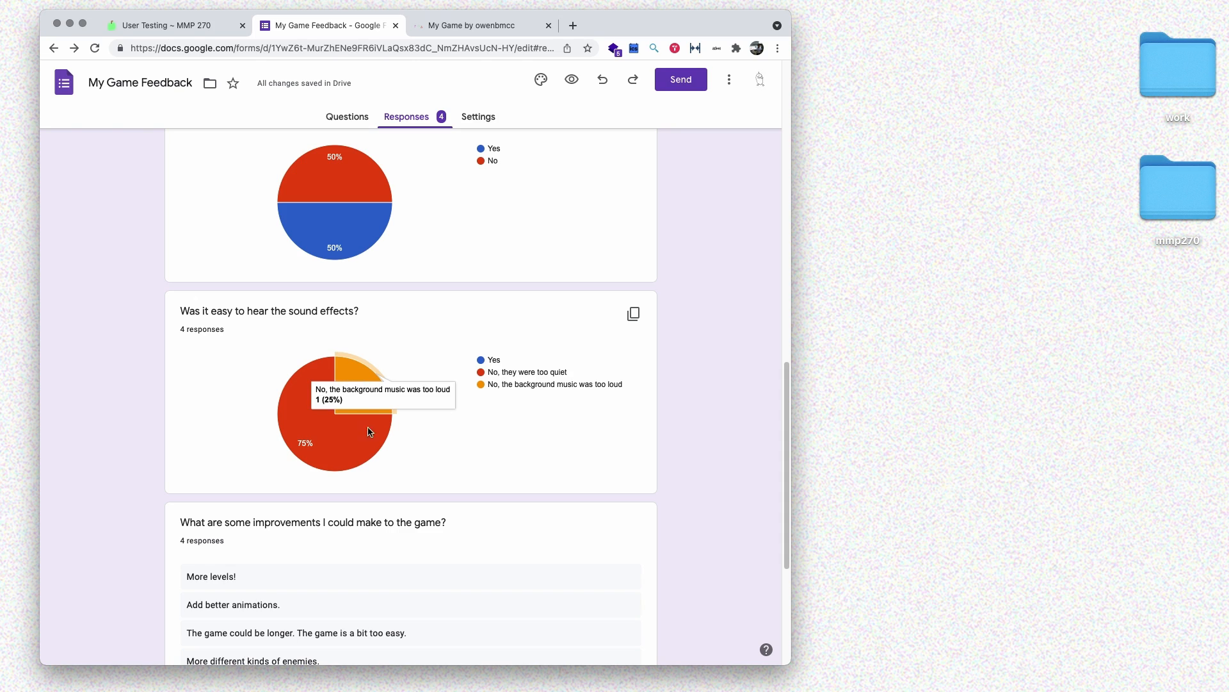
pyautogui.moveTo(327, 462)
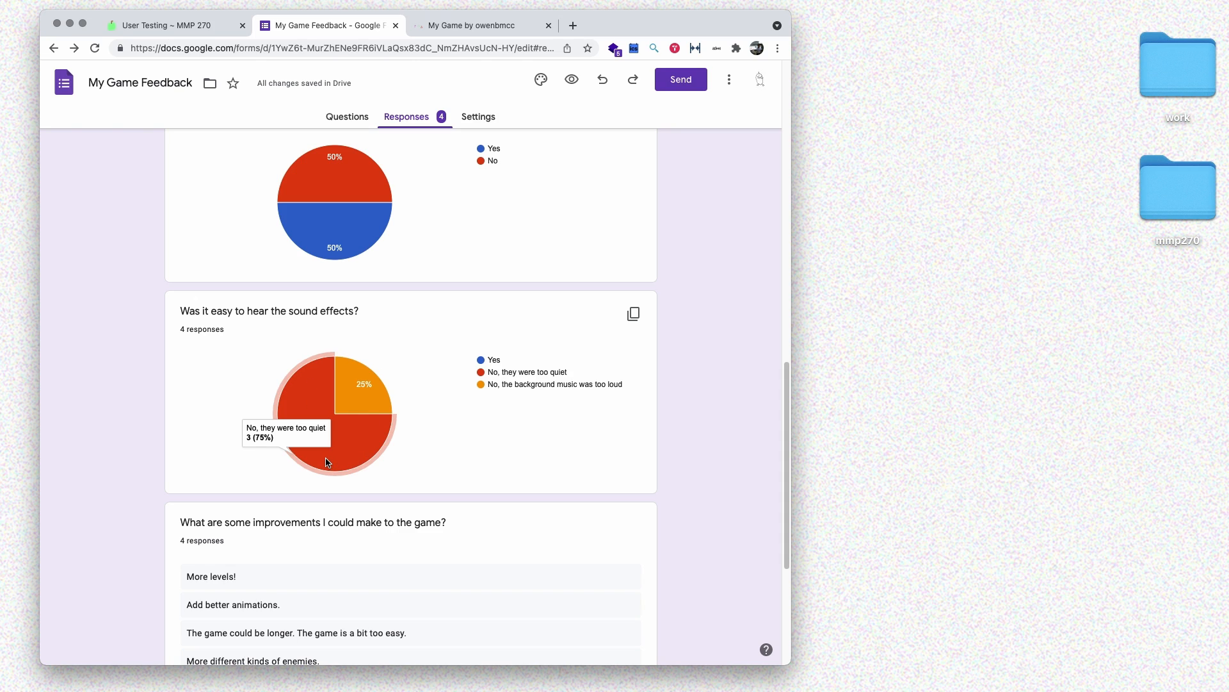
pyautogui.scroll(15, 338, 406)
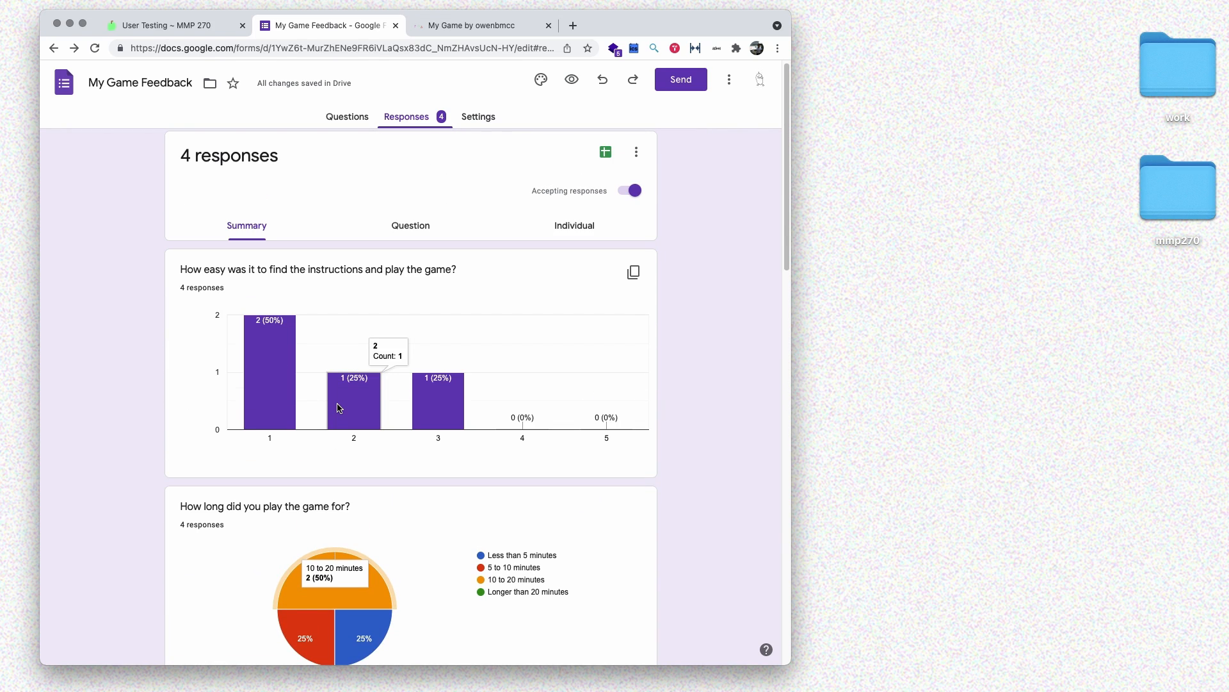
pyautogui.scroll(-5, 494, 417)
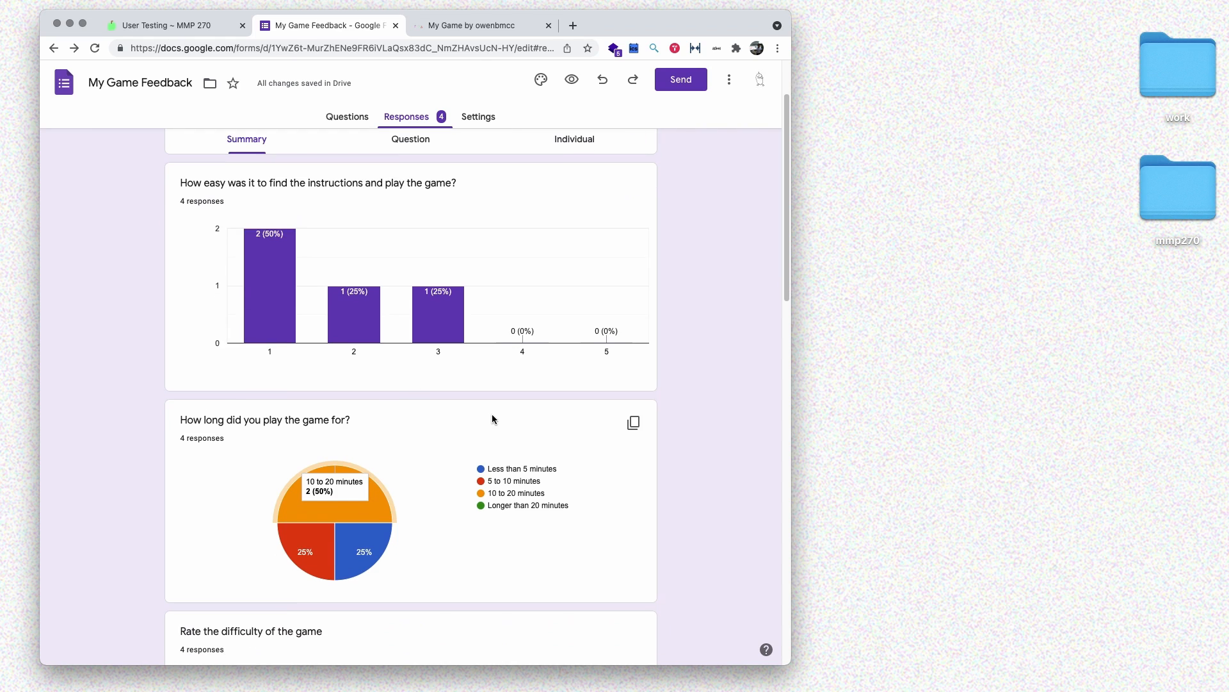
pyautogui.scroll(-1, 494, 419)
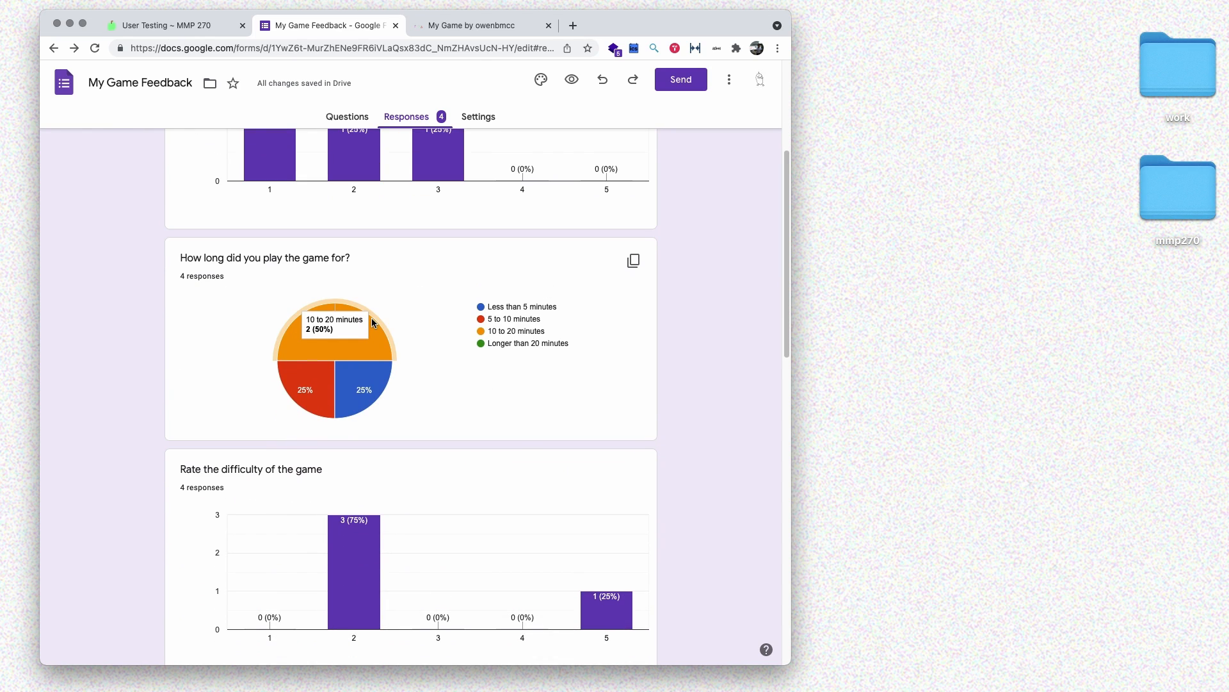
# - Screenshot the play-time, snakes and sound-effects pie chart cards to the desktop, then open a new tab
pyautogui.press('super+shift+4')
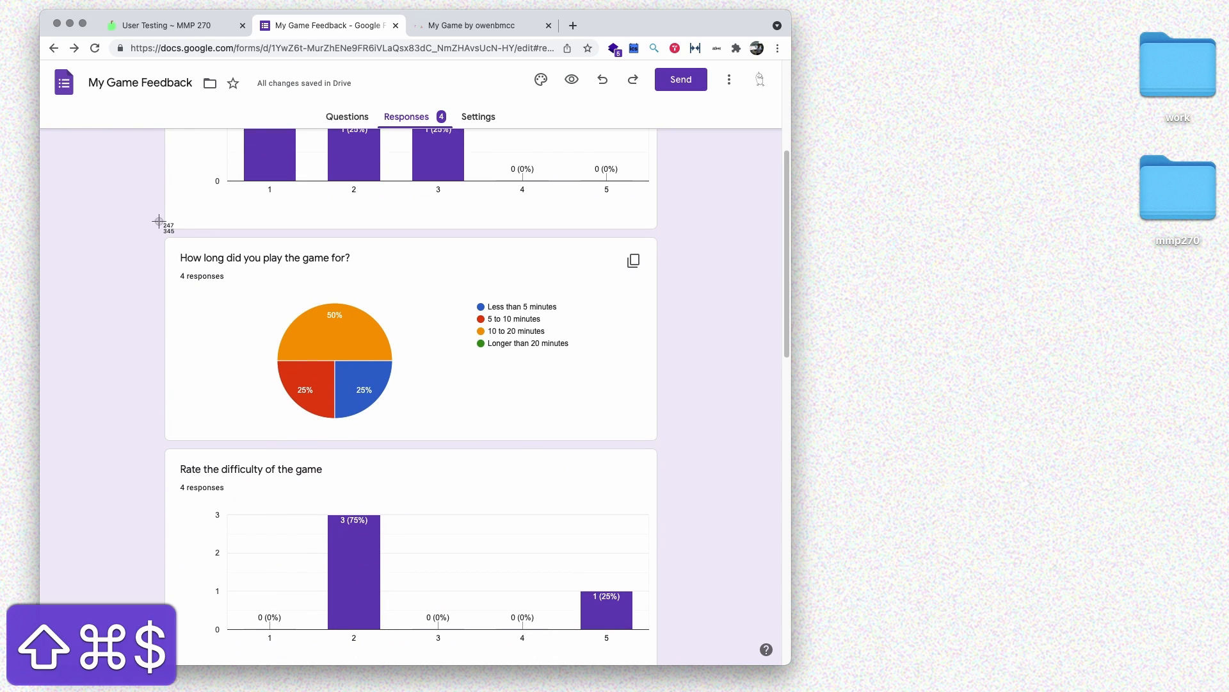
pyautogui.moveTo(152, 232); pyautogui.dragTo(666, 447)
pyautogui.scroll(-5, 483, 375)
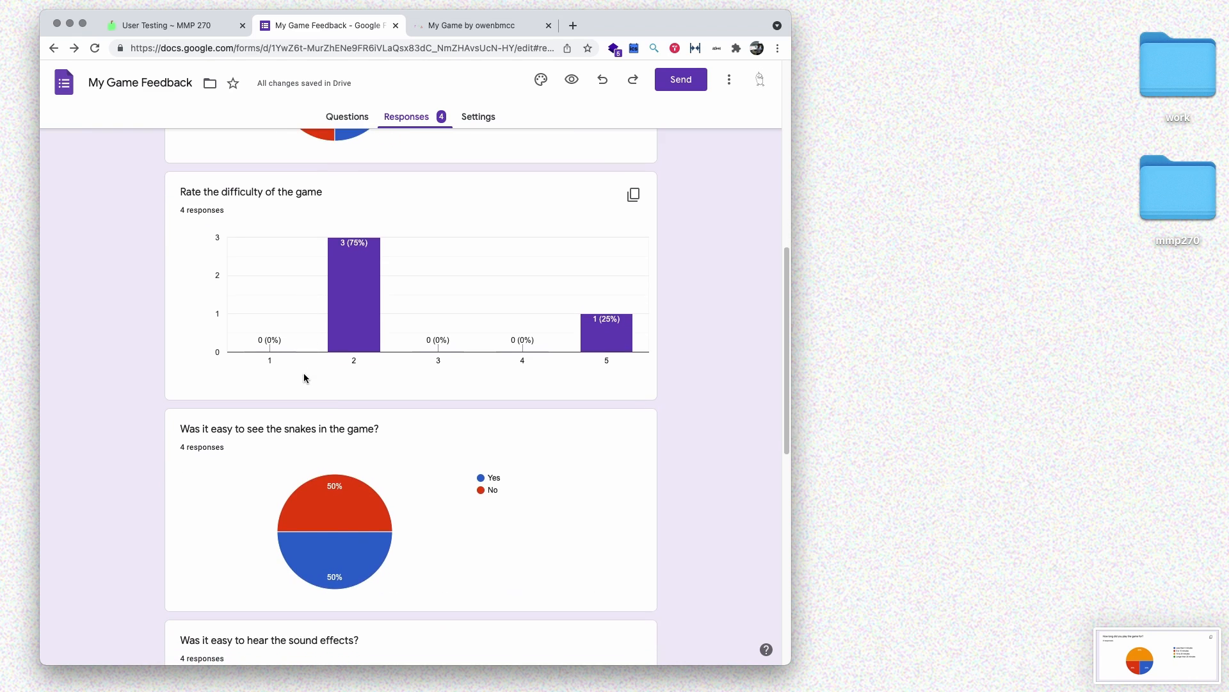
pyautogui.scroll(-3, 303, 378)
pyautogui.press('shift+super+4')
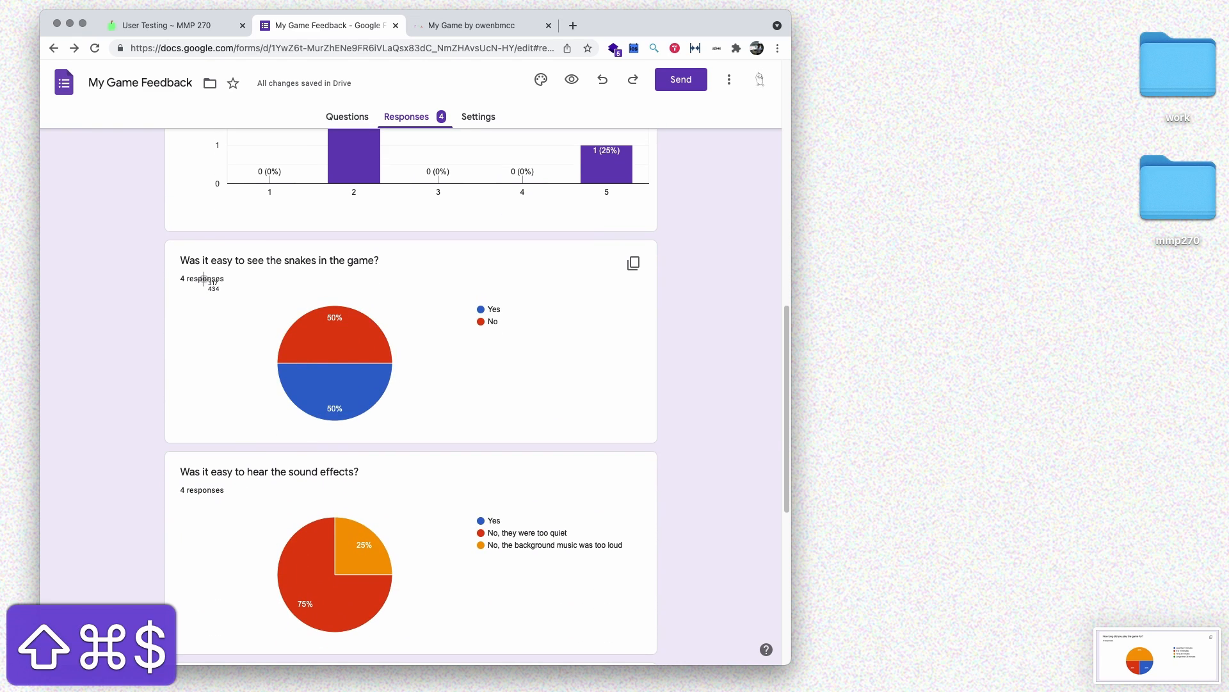
pyautogui.moveTo(154, 234); pyautogui.dragTo(671, 450)
pyautogui.scroll(-3, 548, 445)
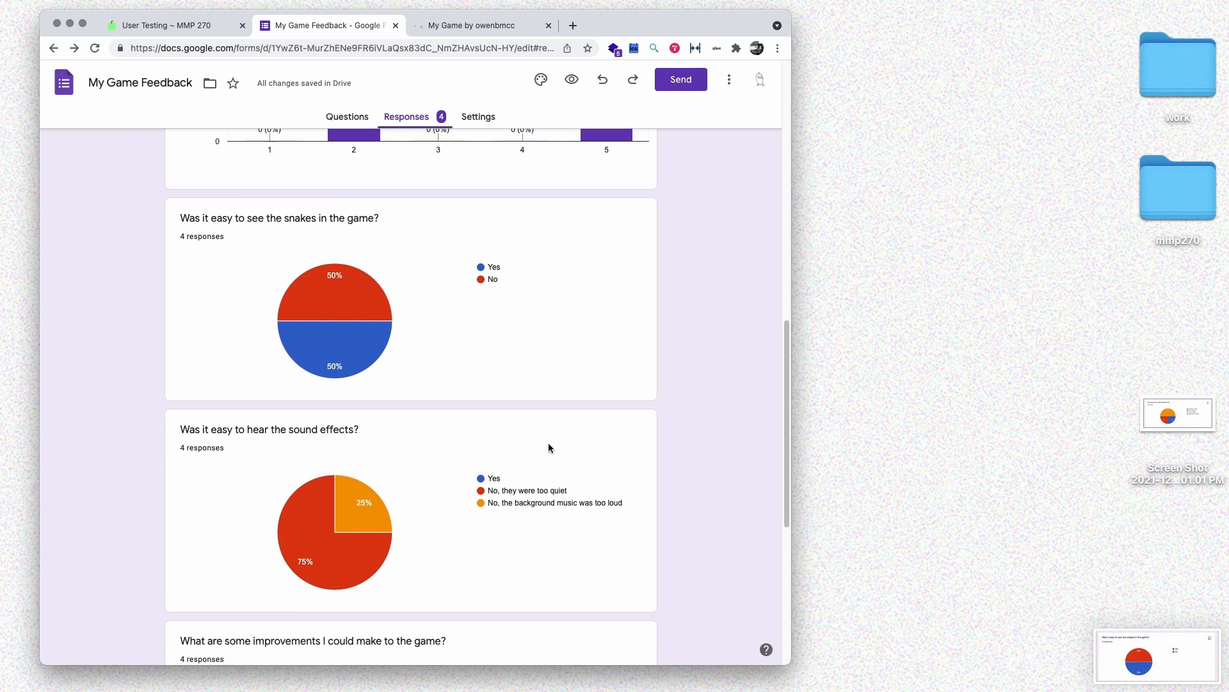
pyautogui.press('shift+super+4')
pyautogui.moveTo(154, 343); pyautogui.dragTo(666, 556)
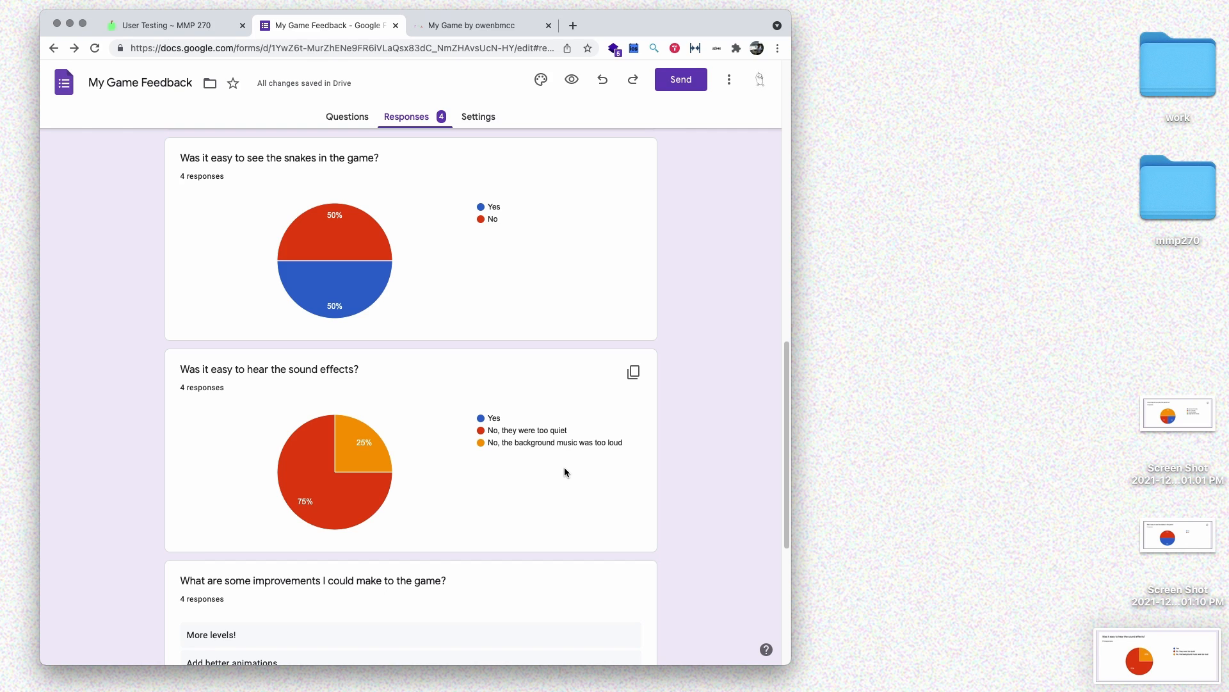
pyautogui.scroll(-5, 563, 471)
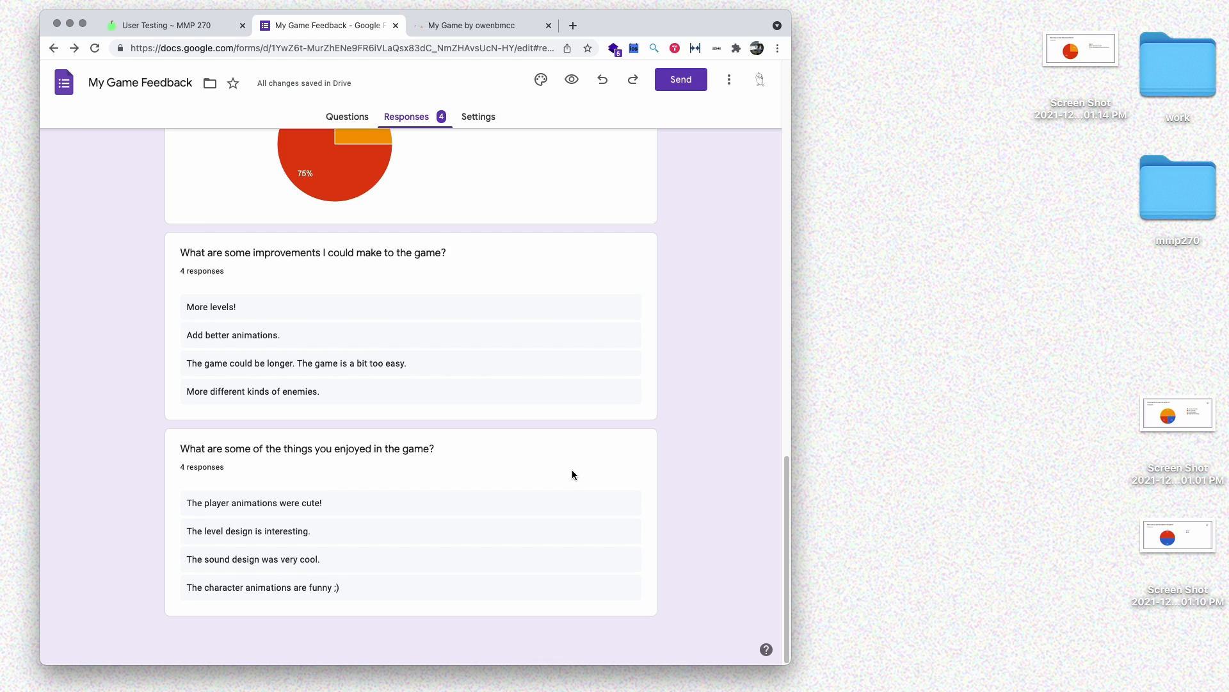
pyautogui.press('super+t')
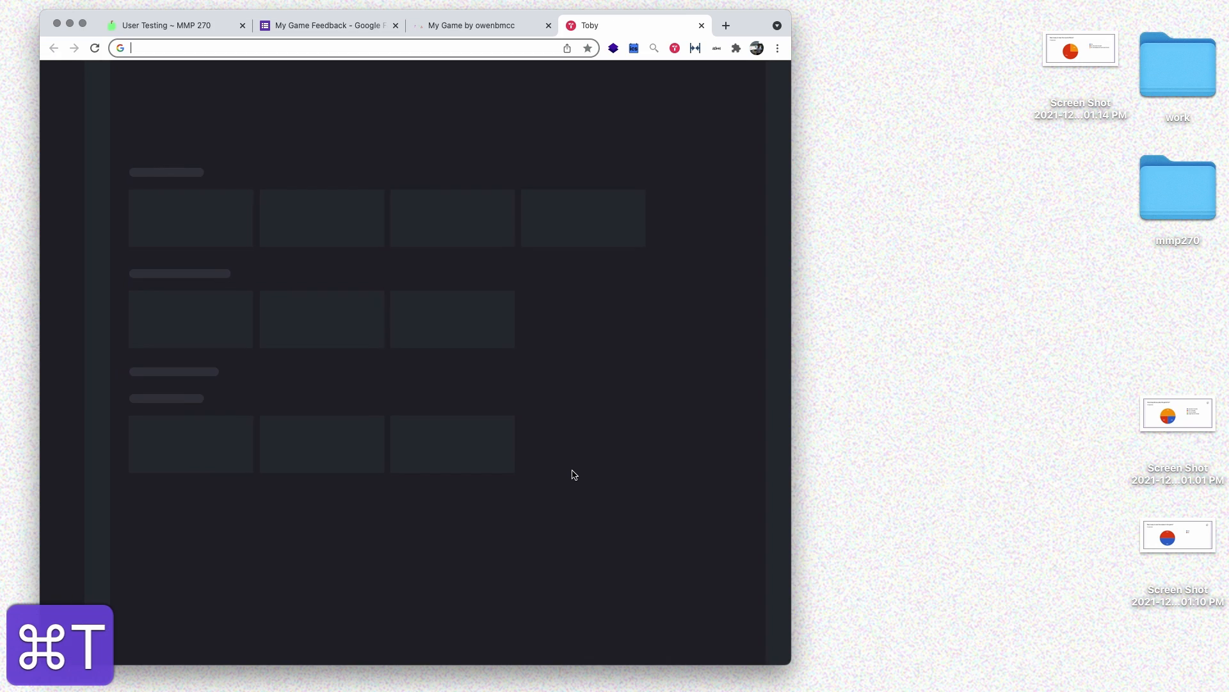
# - Start a new post on the MMP 270 course site, filed under the User Testing category
pyautogui.write('o')
pyautogui.press('Return')
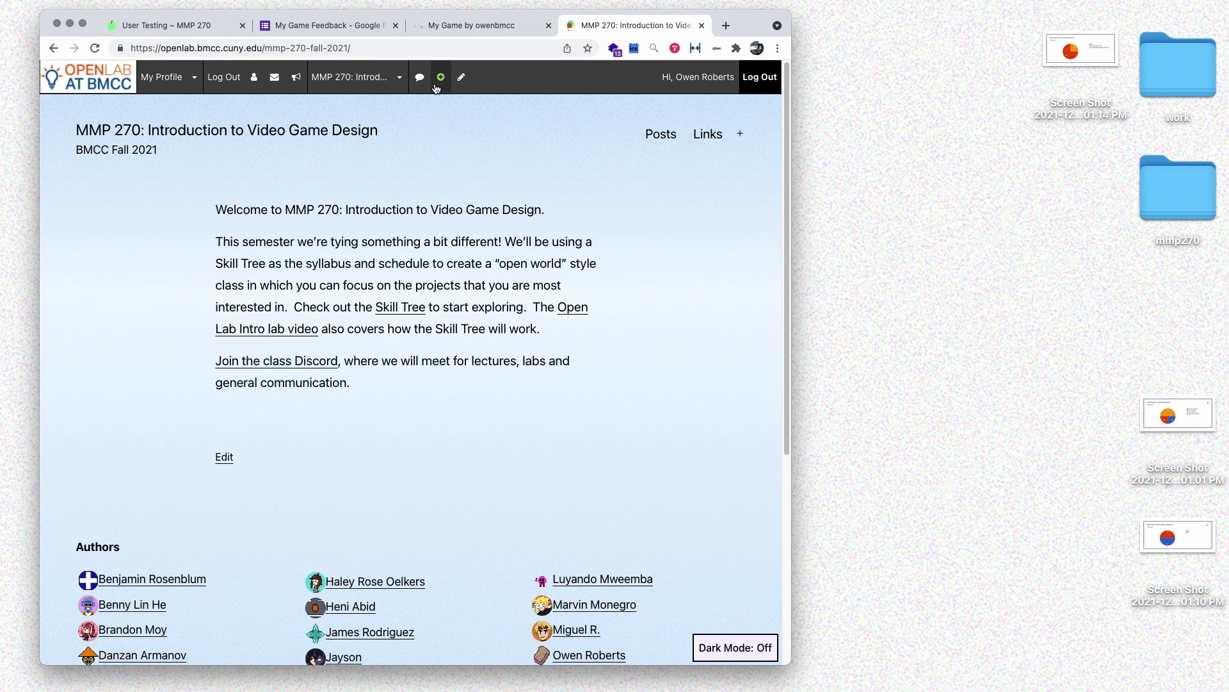
pyautogui.click(448, 103)
pyautogui.click(644, 249)
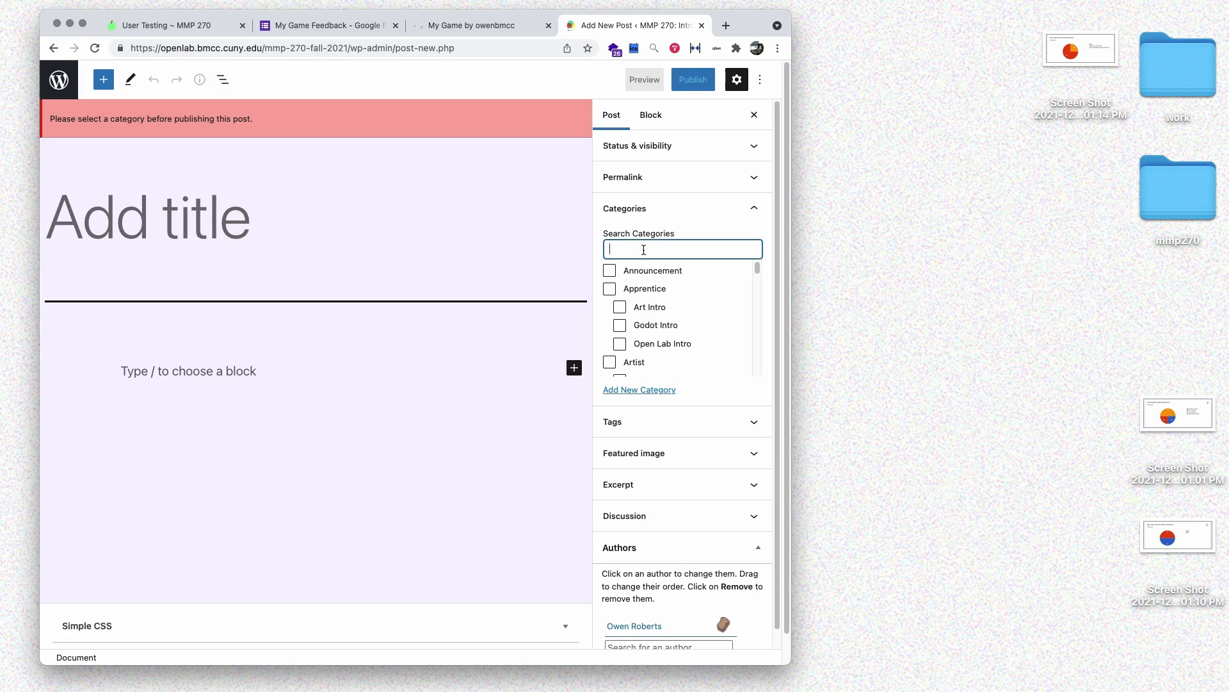
pyautogui.write('user')
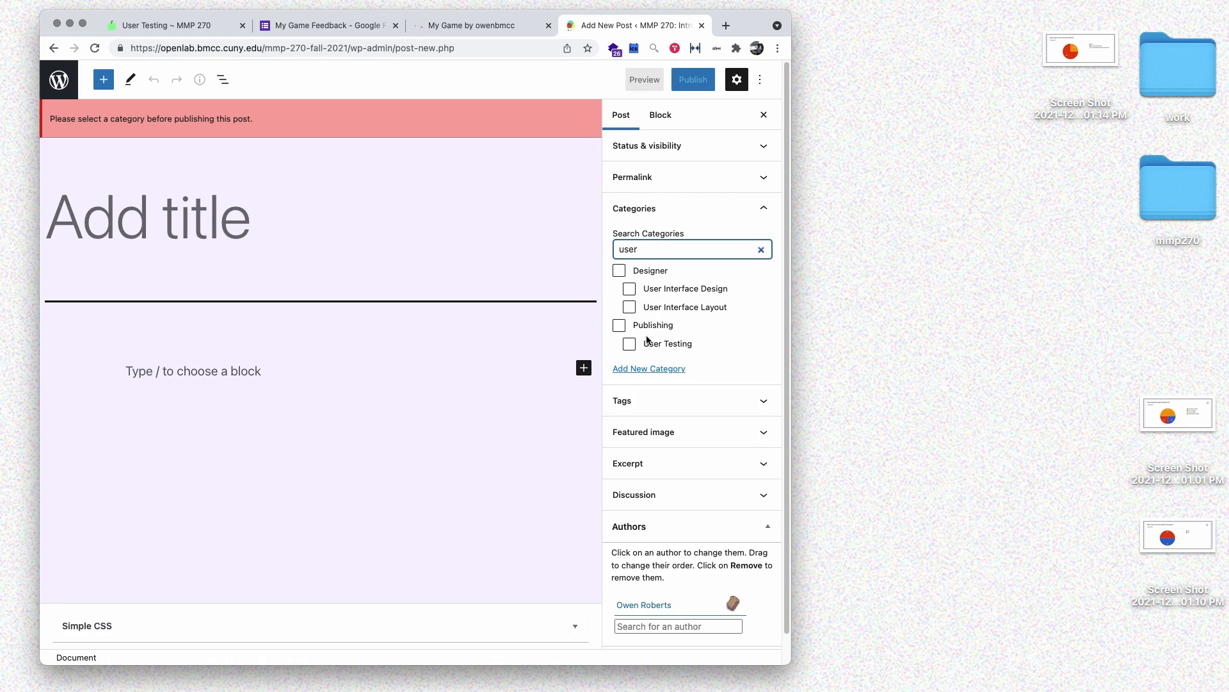
pyautogui.click(629, 343)
# - Title the post 'My user testing feedback' and type the intro ending 'Here is a link to my testing survey'
pyautogui.click(189, 206)
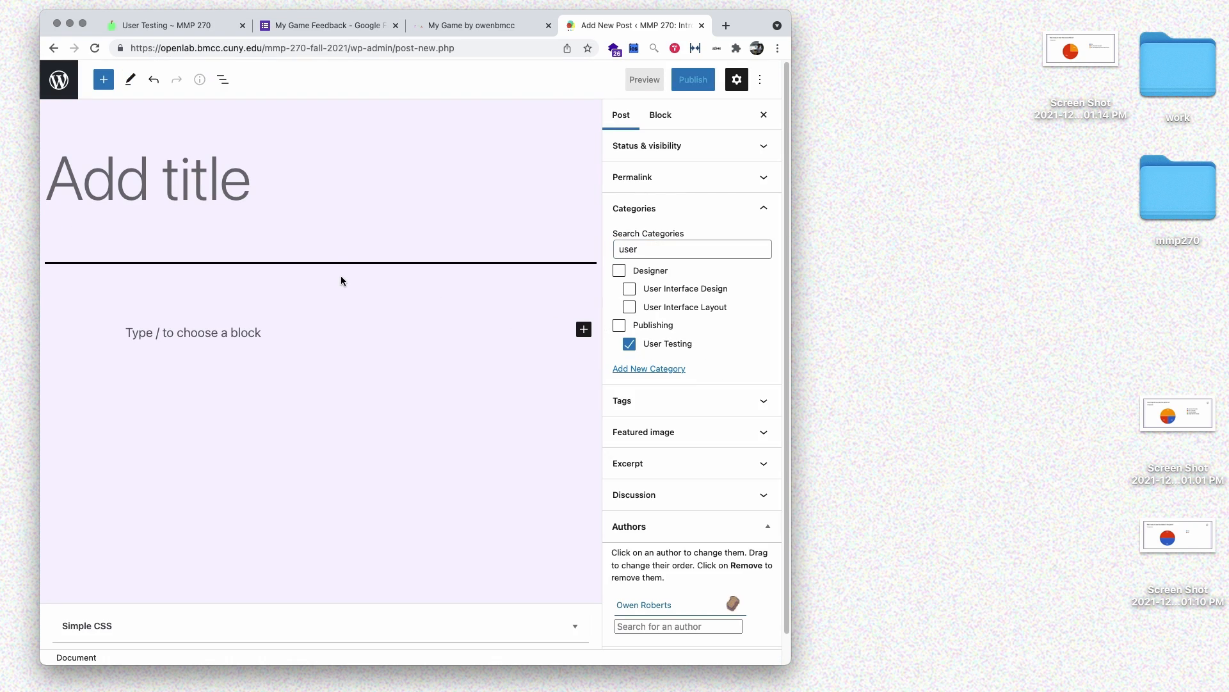
pyautogui.write('My user testing feedback')
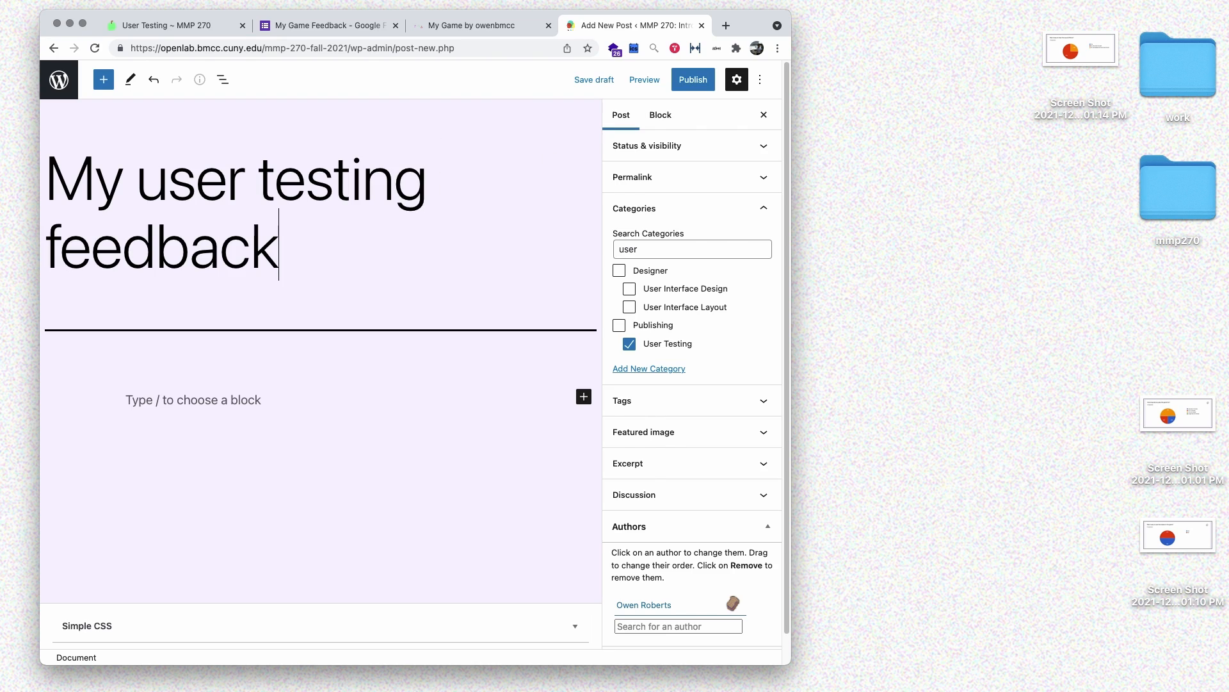
pyautogui.click(413, 377)
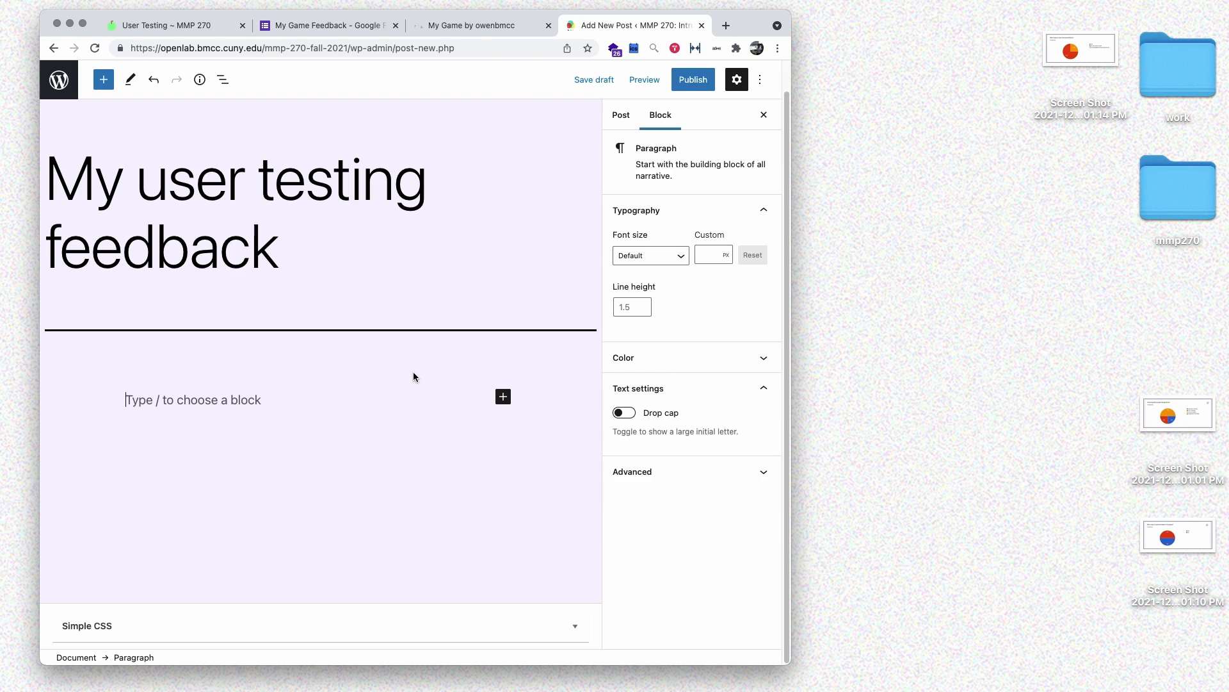
pyautogui.write('Her')
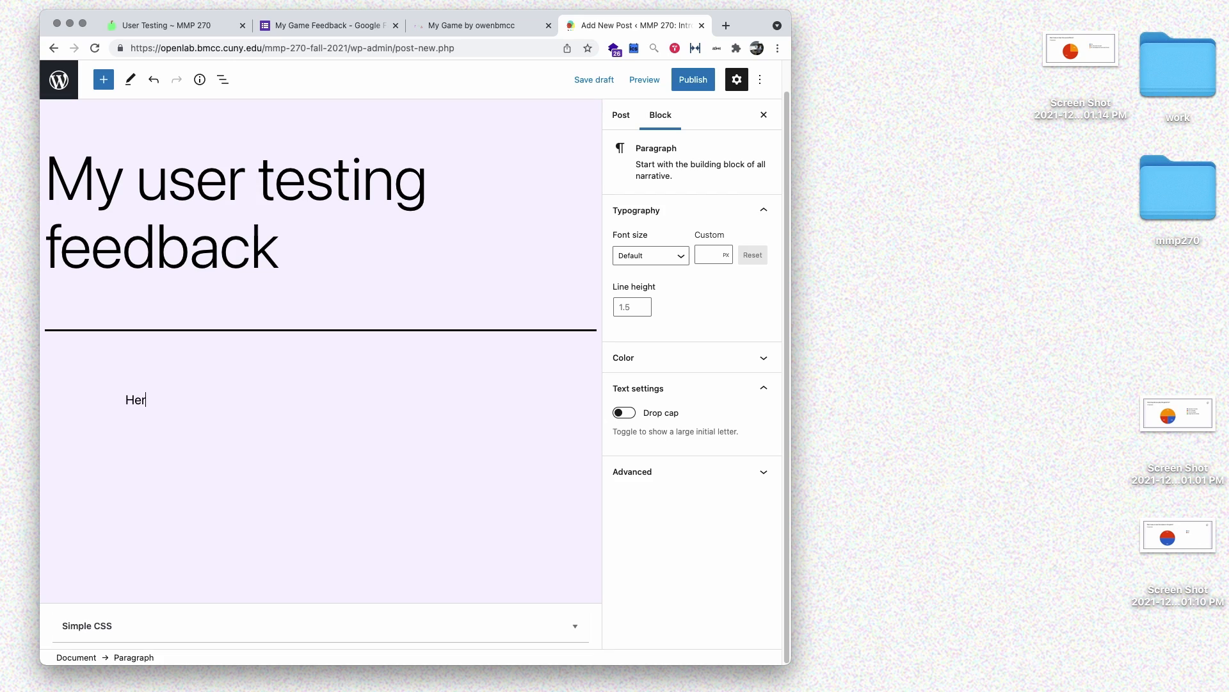
pyautogui.write('e is the feedback I got fro')
pyautogui.write('m my user tes')
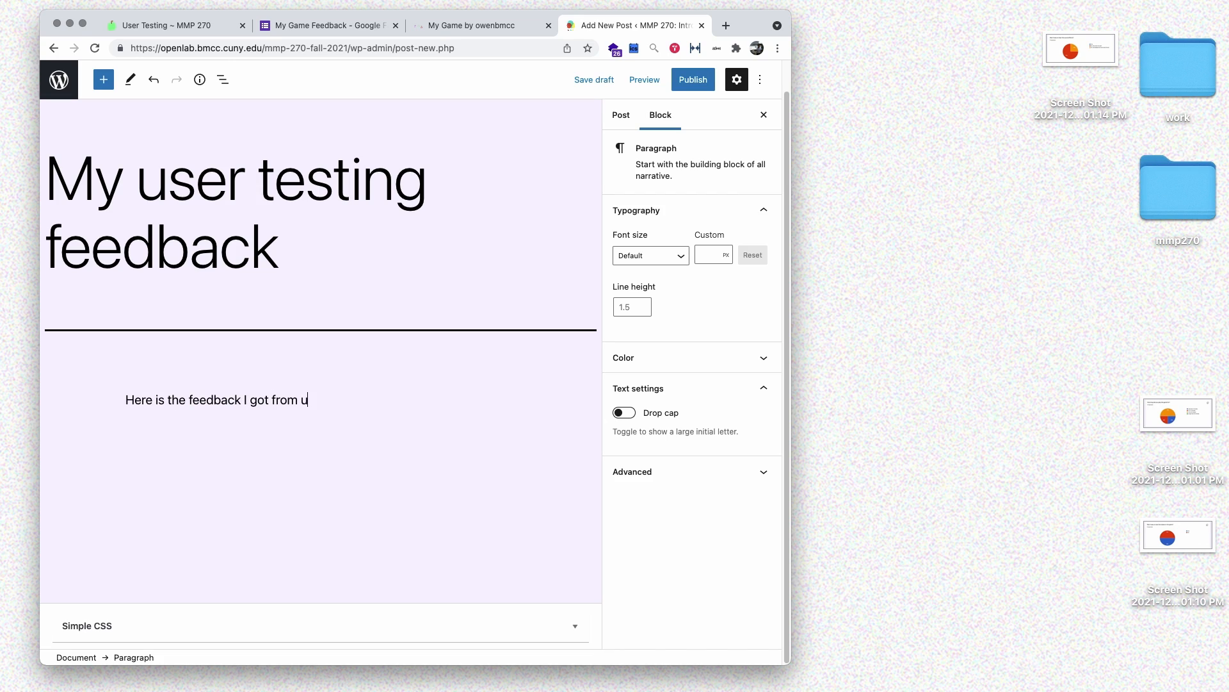
pyautogui.write('ting results.')
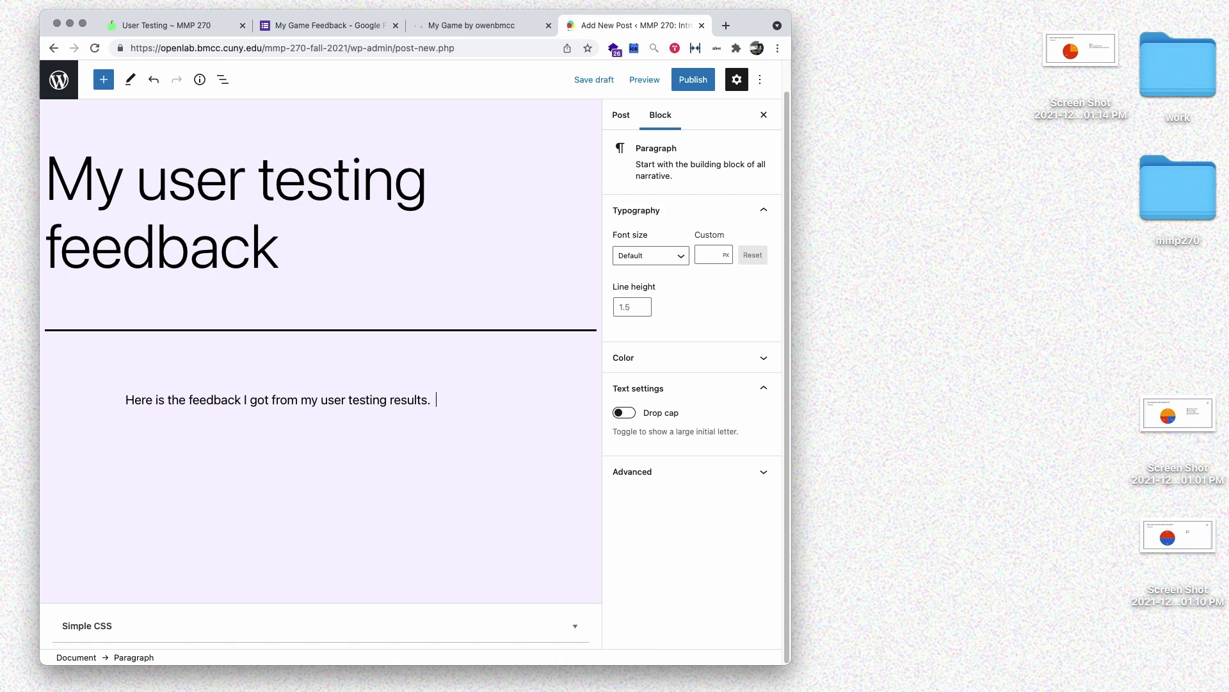
pyautogui.write('  Y')
pyautogui.press('BackSpace')
pyautogui.write('Here is a link to my testing sur')
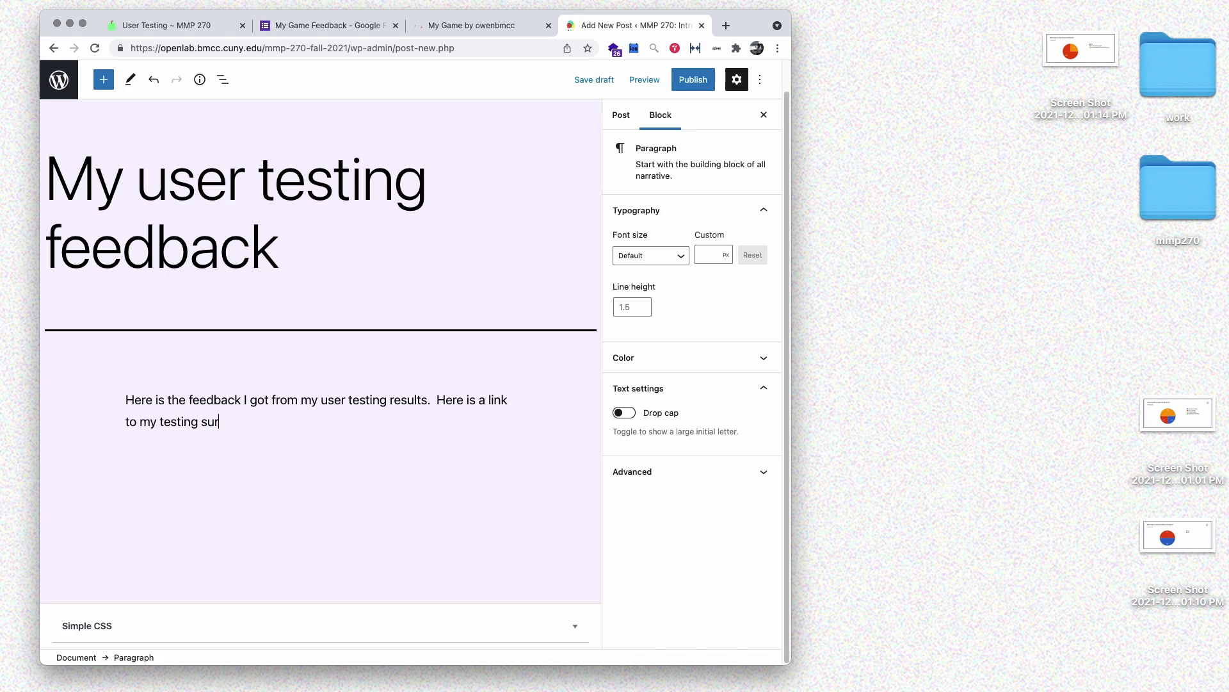
pyautogui.write('vey.')
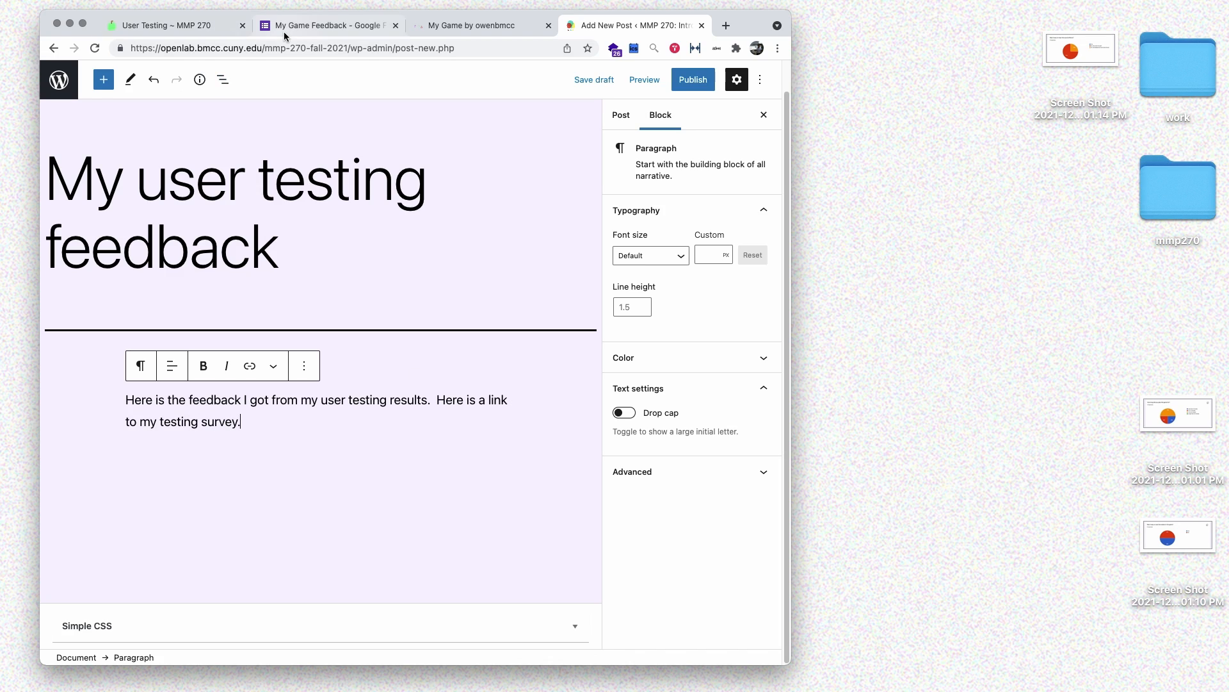
# - Copy the survey link address from the itch.io game page
pyautogui.click(264, 26)
pyautogui.click(471, 25)
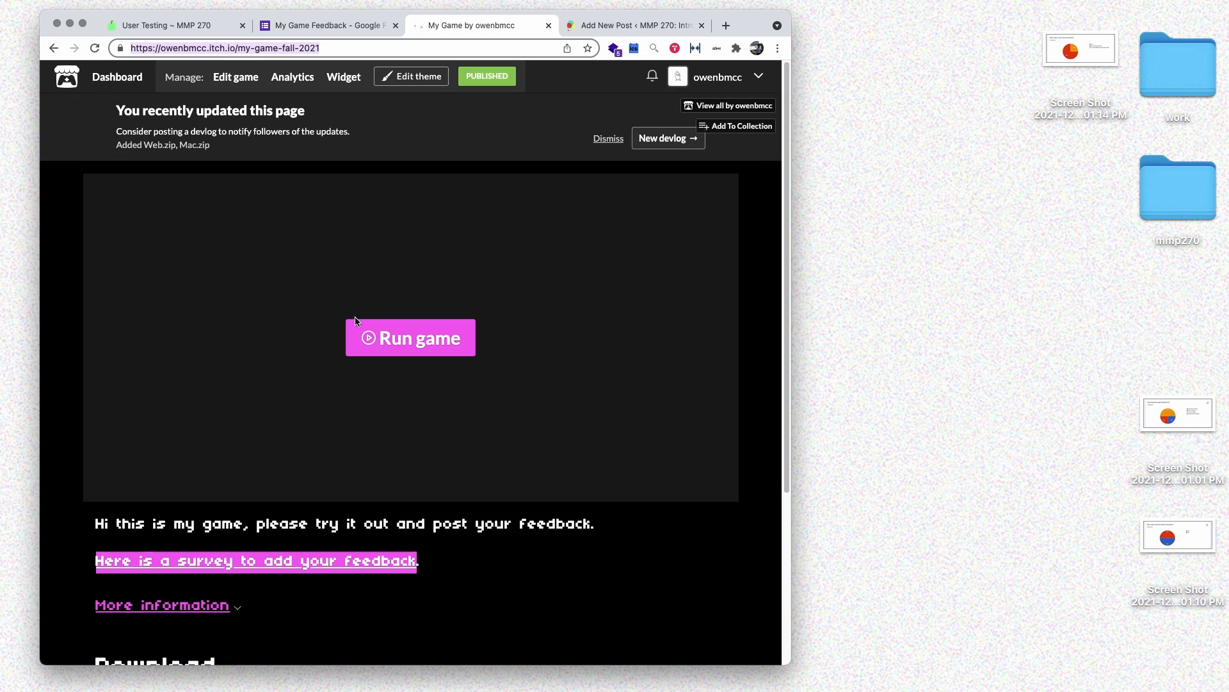
pyautogui.rightClick(350, 562)
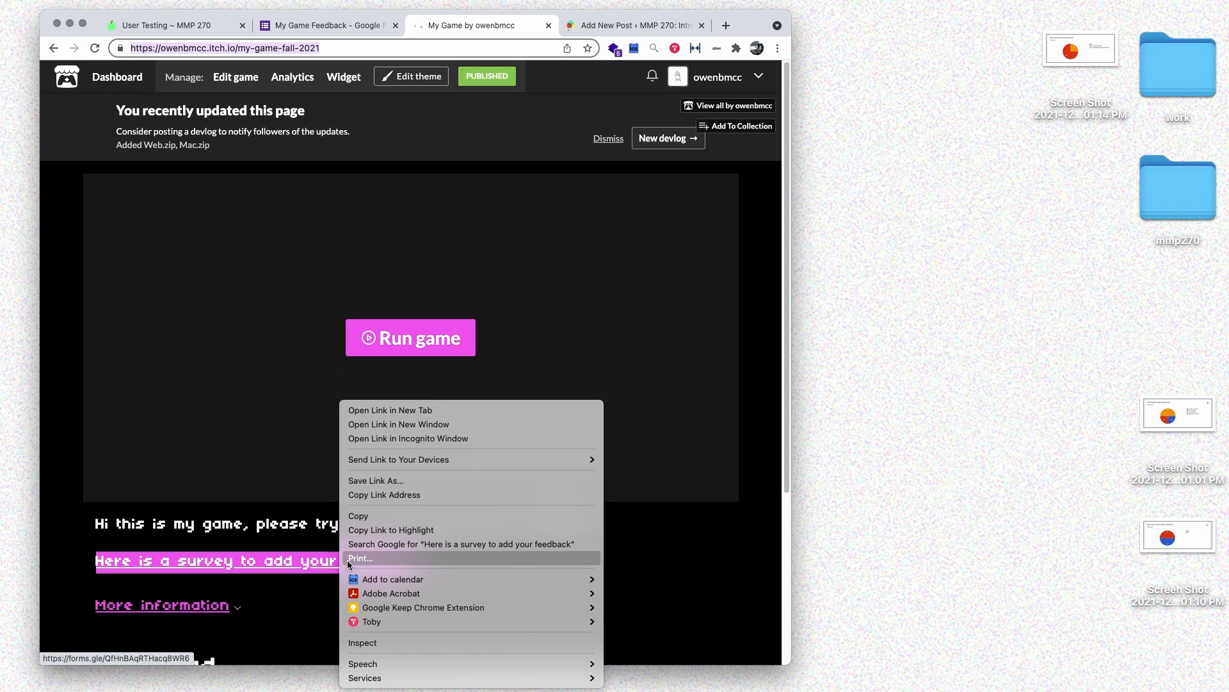
pyautogui.click(401, 494)
# - Insert the survey link opening in a new tab, then undo the raw URL it added
pyautogui.click(589, 26)
pyautogui.click(250, 366)
pyautogui.press('super+v')
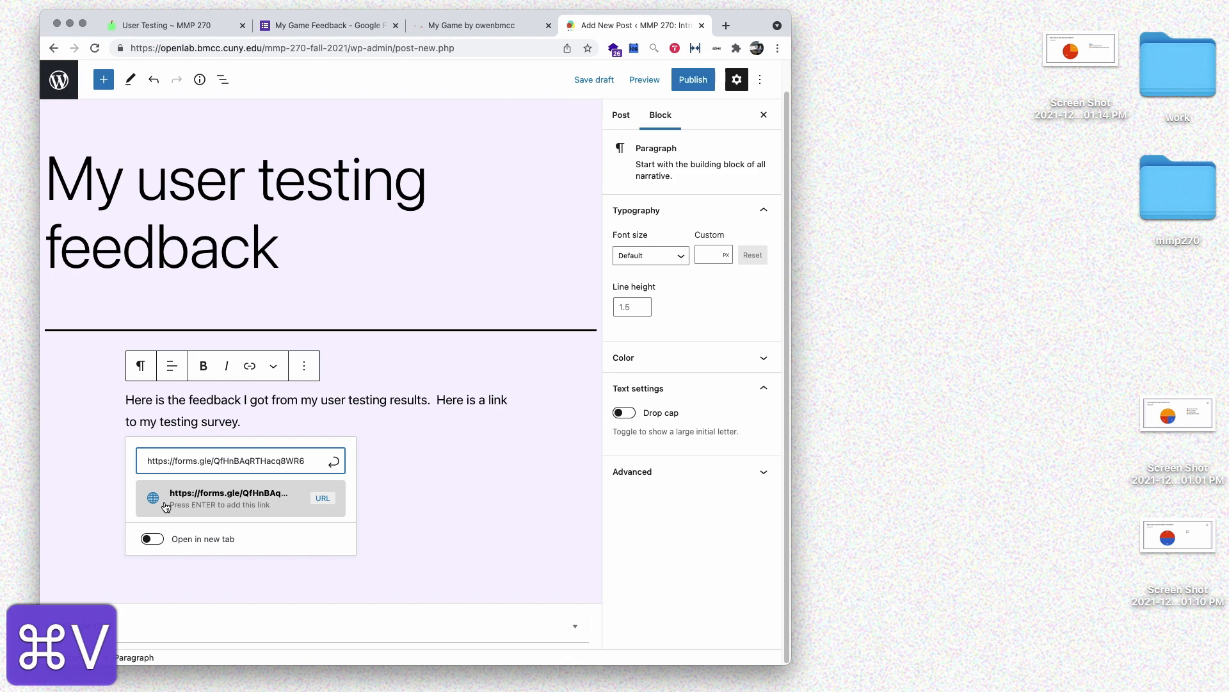
pyautogui.click(155, 539)
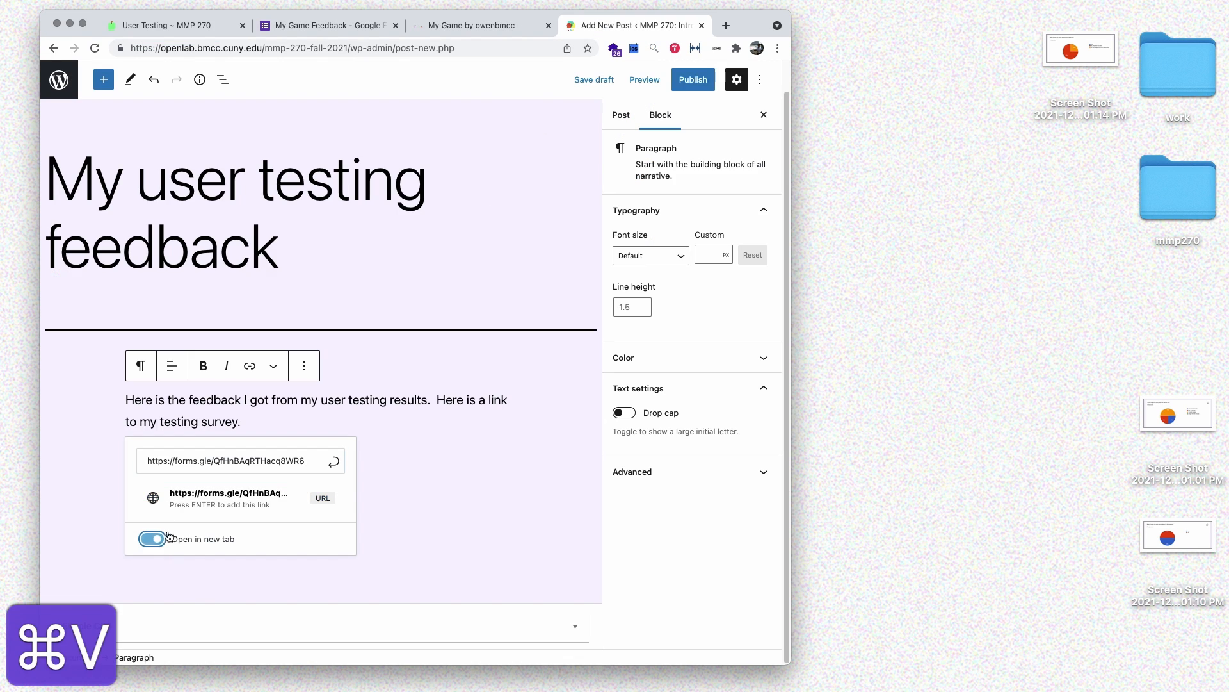
pyautogui.click(217, 501)
pyautogui.press('super+z')
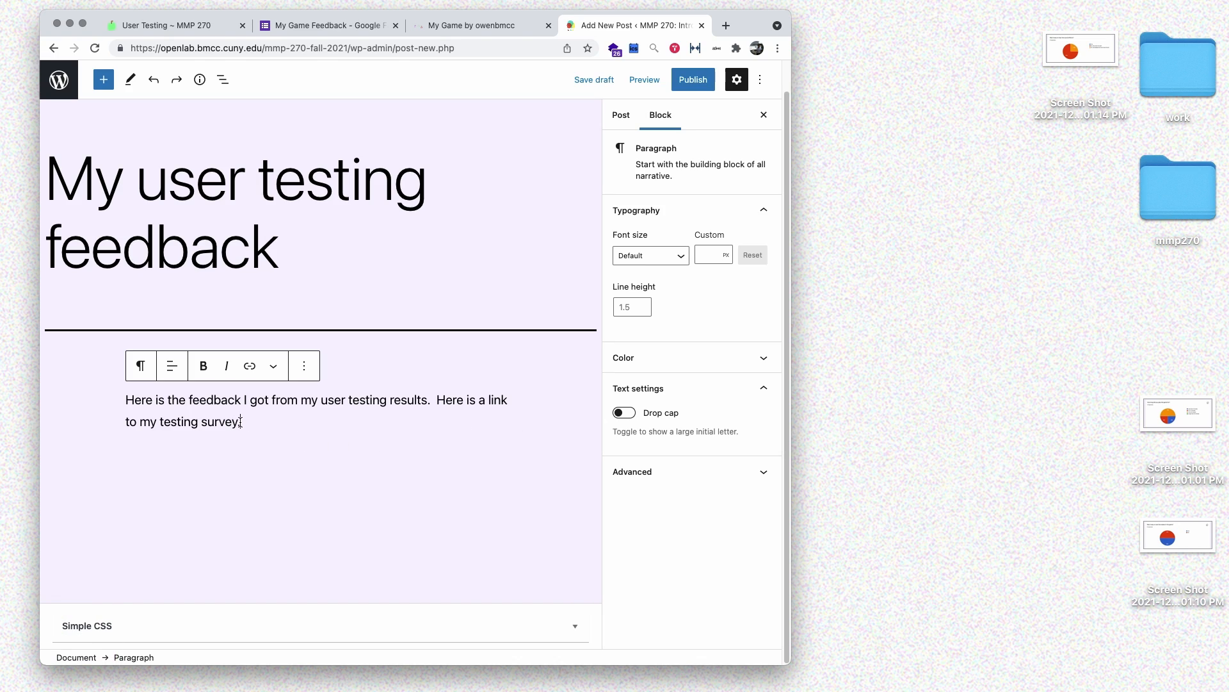
# - Link the survey sentence to the survey URL in a new tab and start an empty paragraph below
pyautogui.moveTo(240, 421); pyautogui.dragTo(429, 400)
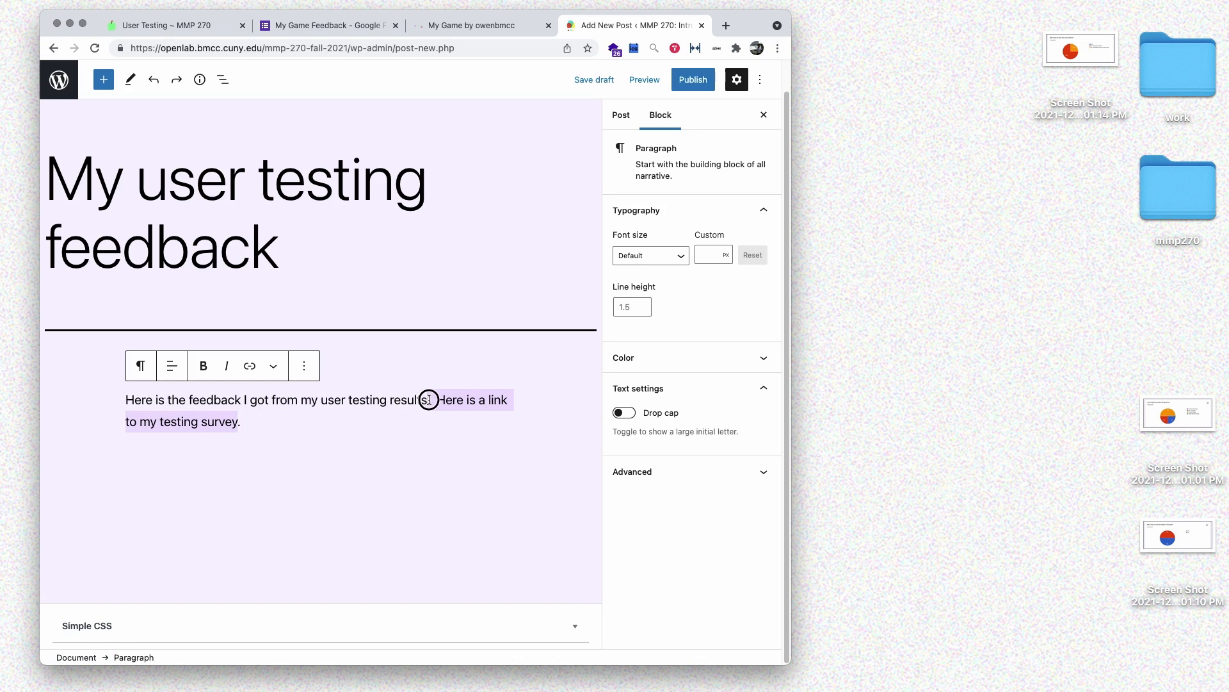
pyautogui.click(250, 365)
pyautogui.press('super+v')
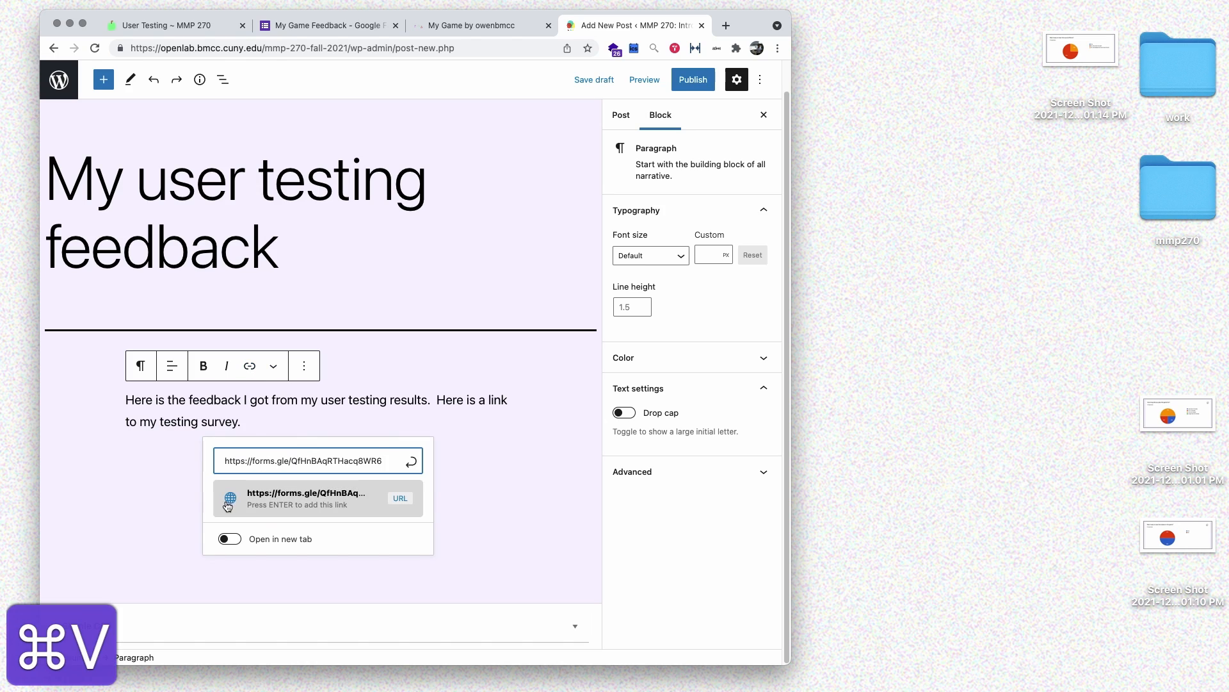
pyautogui.click(229, 538)
pyautogui.click(326, 505)
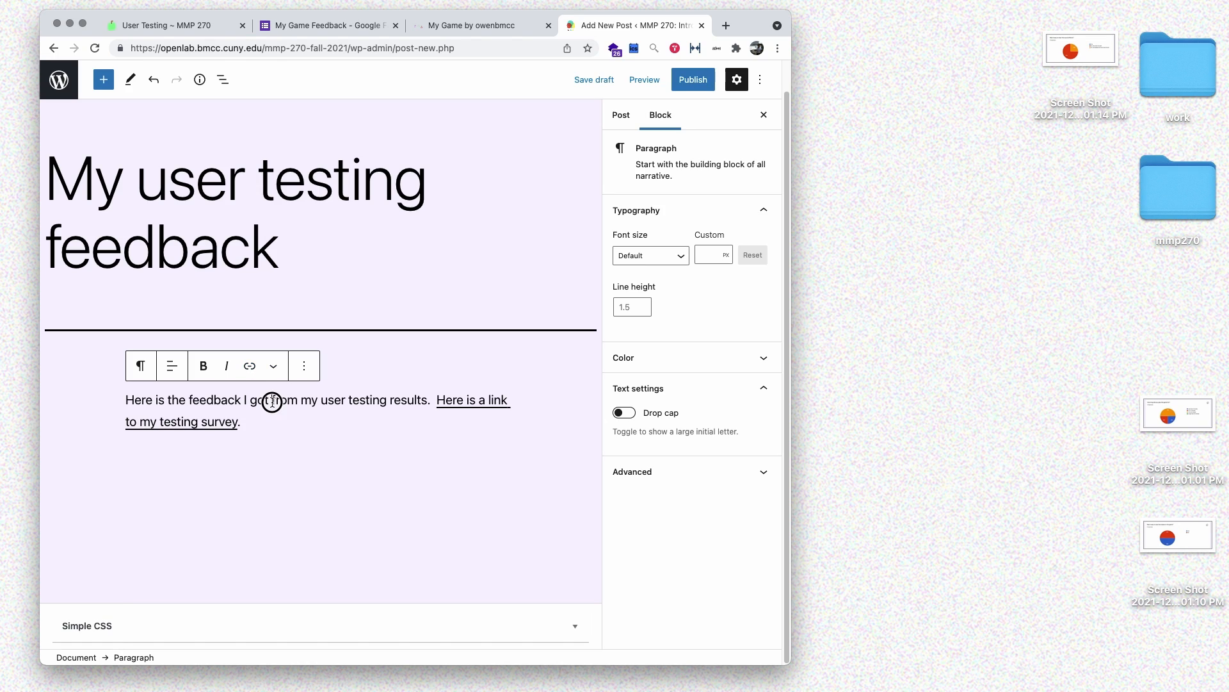
pyautogui.click(290, 427)
pyautogui.press('Return')
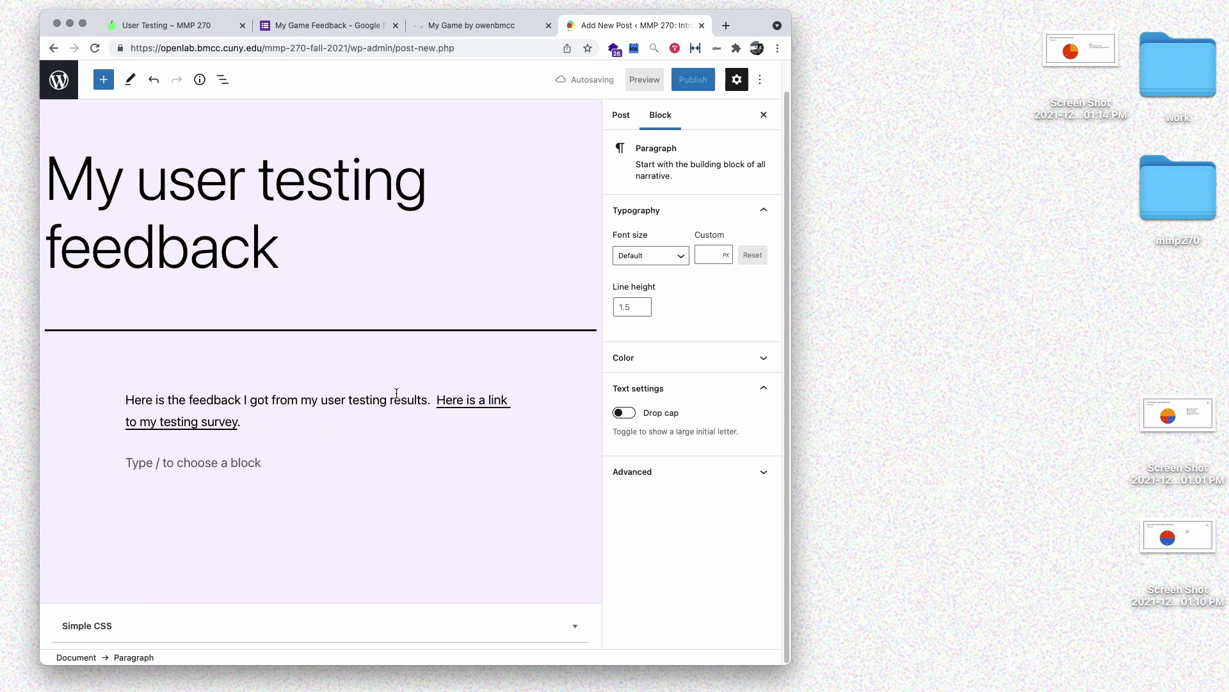
# - Insert the play-time chart, add 'Most users played for longer than 5 minutes.', then insert the snakes chart
pyautogui.moveTo(1182, 426); pyautogui.dragTo(269, 465)
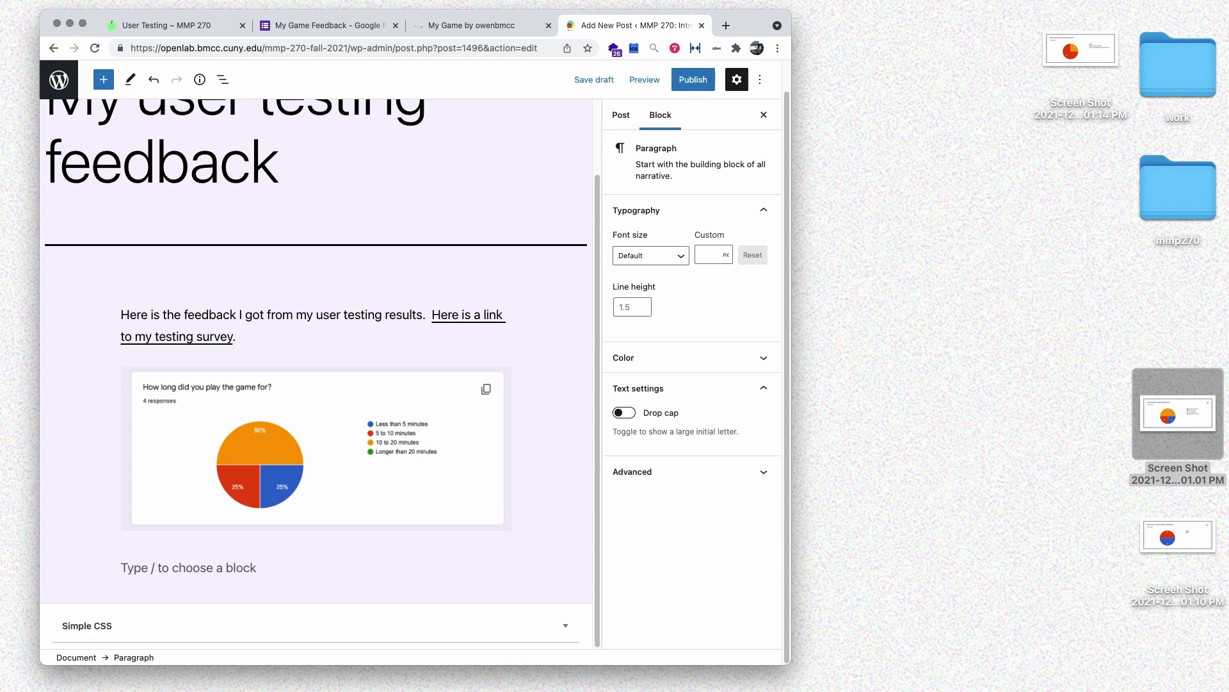
pyautogui.write('Most ')
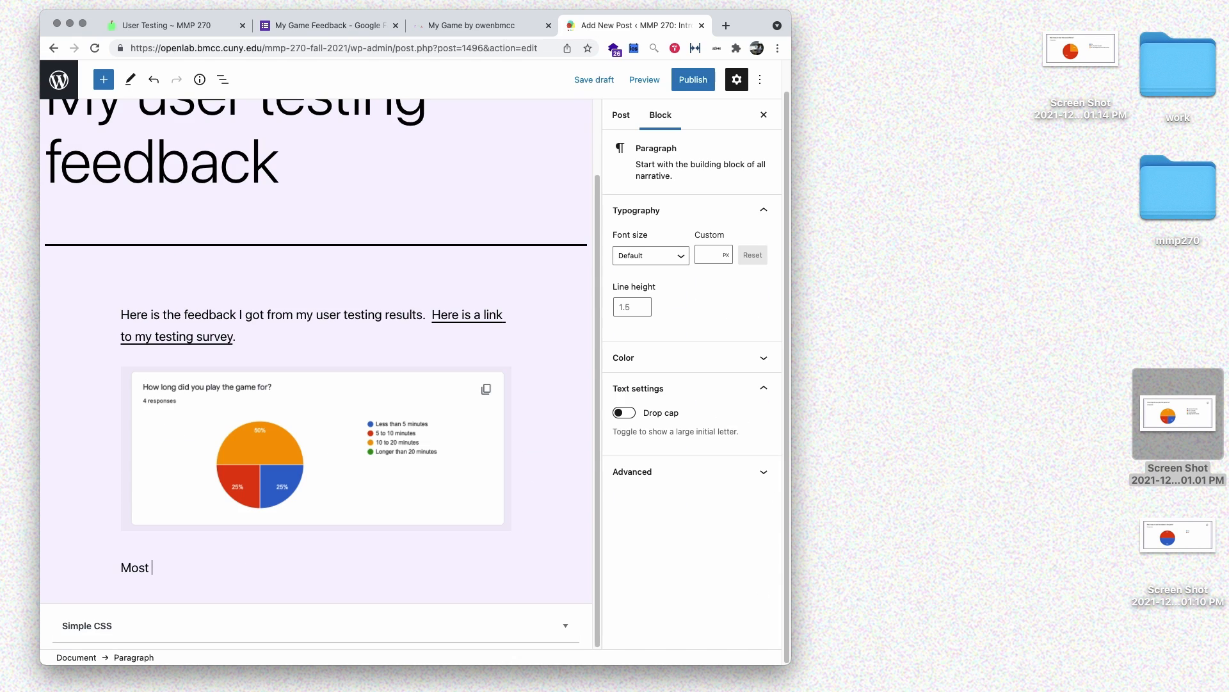
pyautogui.write('users played for longer tha')
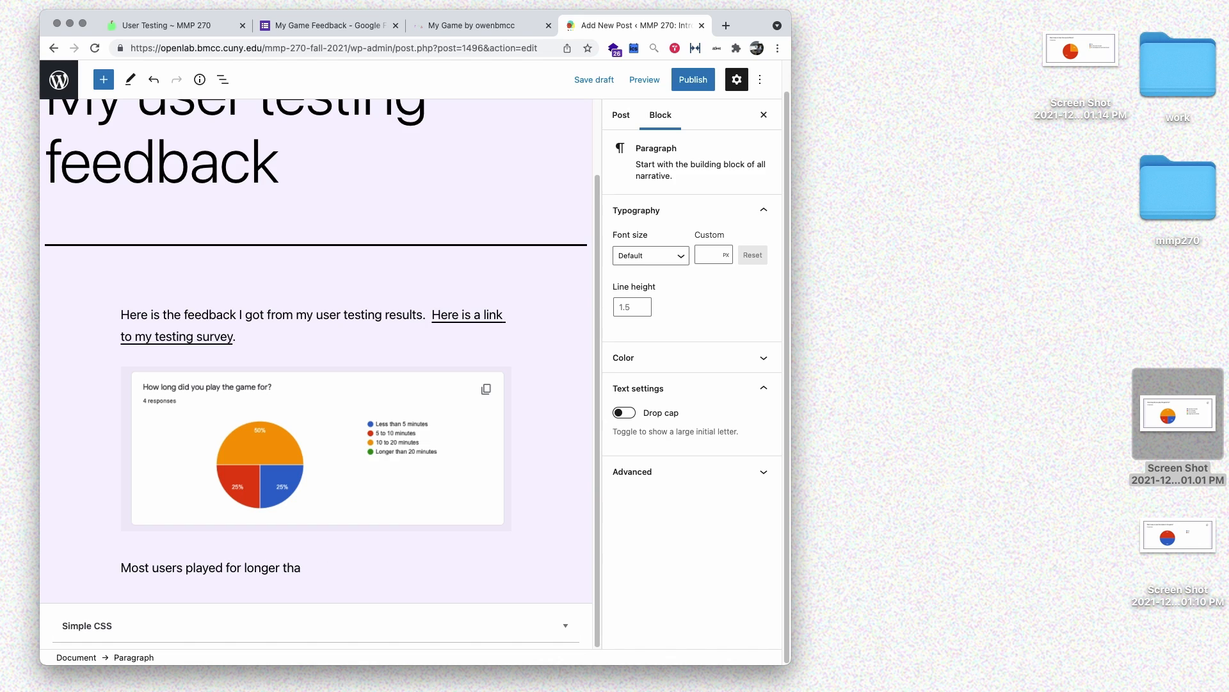
pyautogui.write('t 5 m5 minutes.')
pyautogui.press('Return')
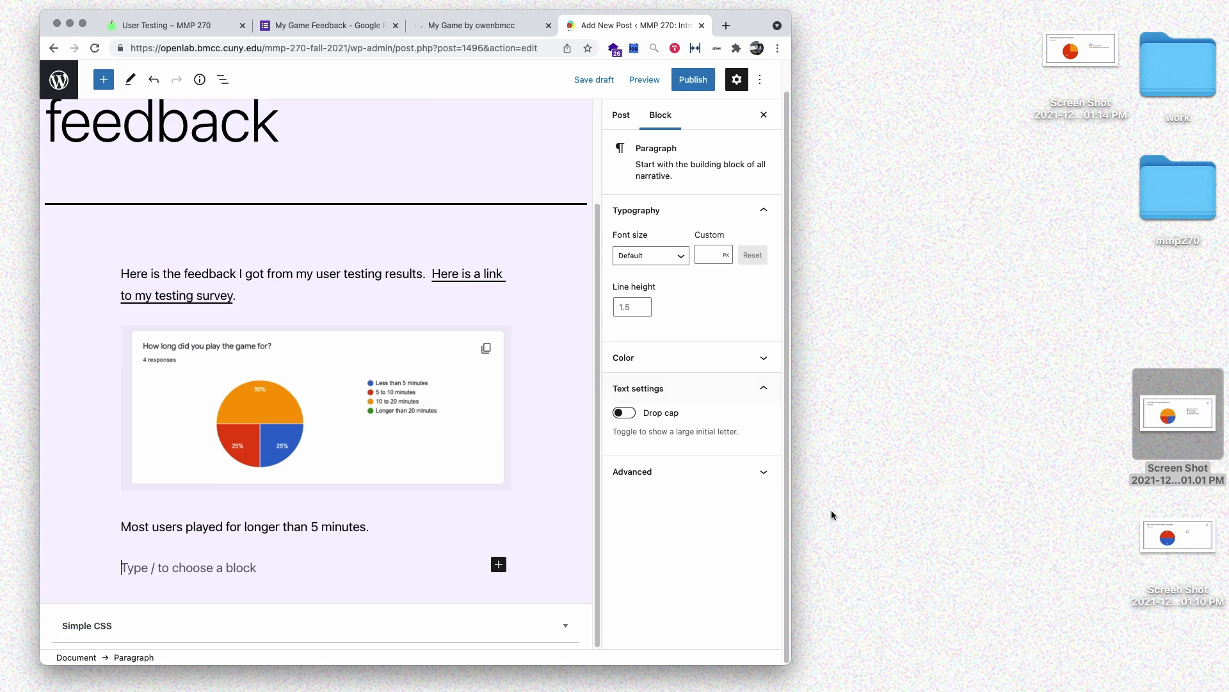
pyautogui.moveTo(1177, 536); pyautogui.dragTo(263, 566)
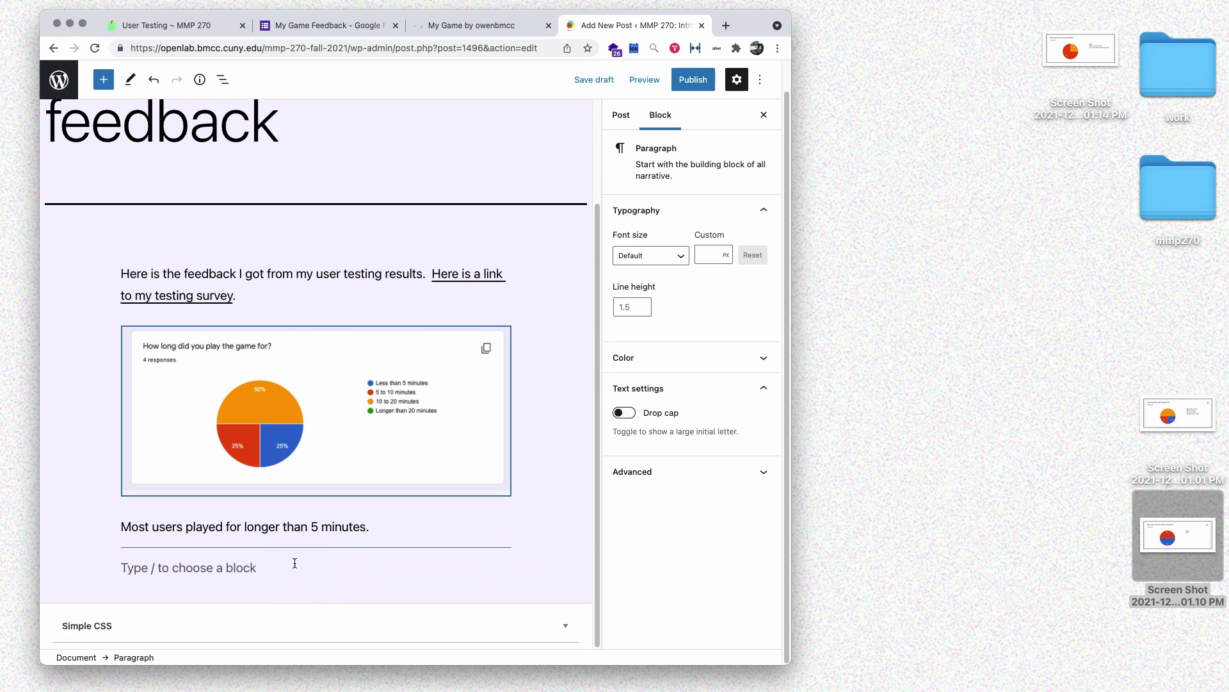
# - Below the snakes chart, note that half the users could not see the snakes, so they must stand out
pyautogui.click(229, 566)
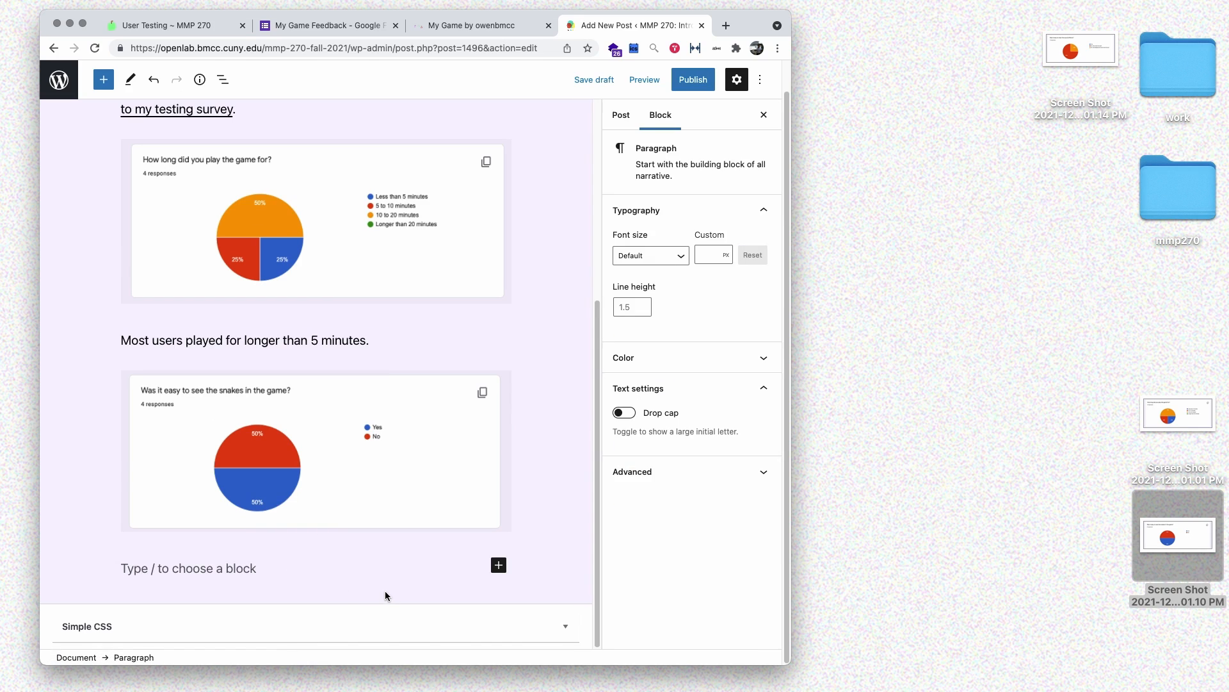
pyautogui.write('Ha;')
pyautogui.write('f')
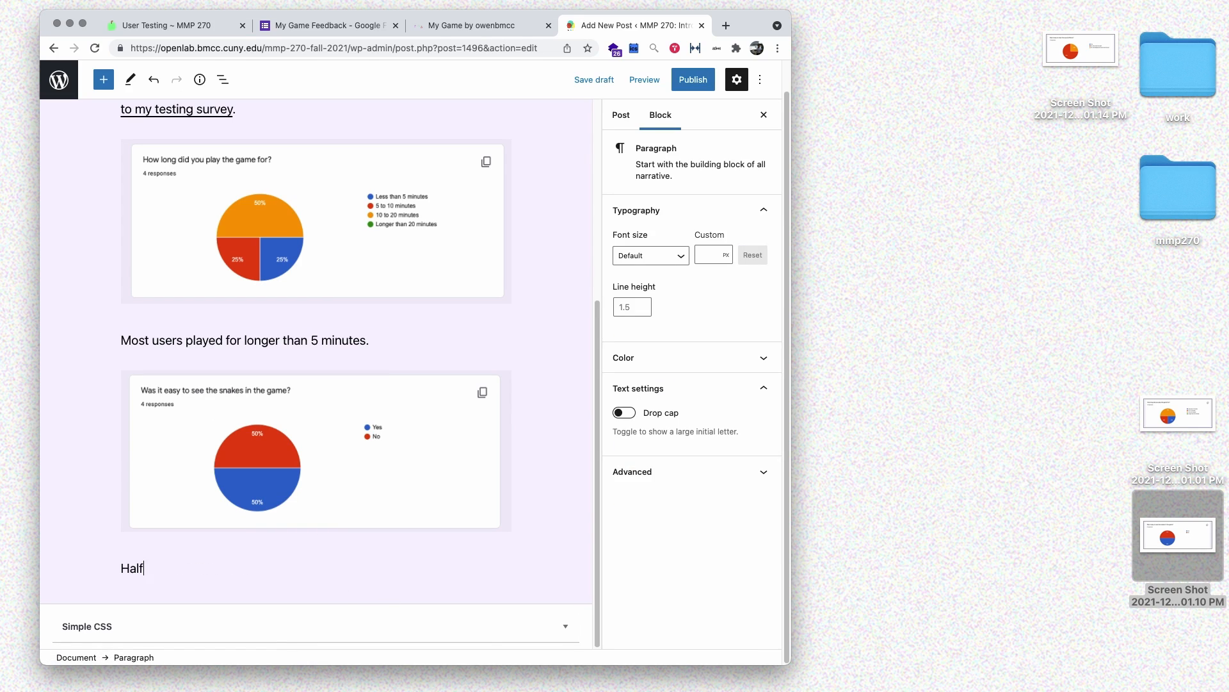
pyautogui.write(' of the users could not see the snakes ')
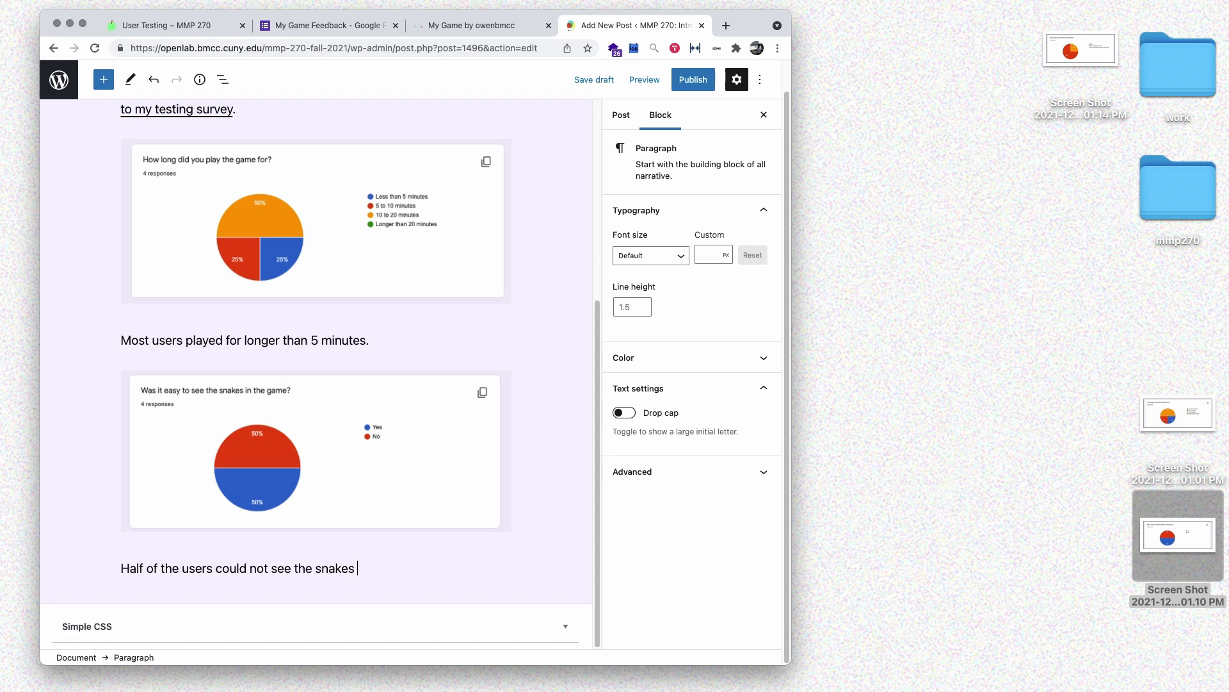
pyautogui.write('in the game, so I need to make them ')
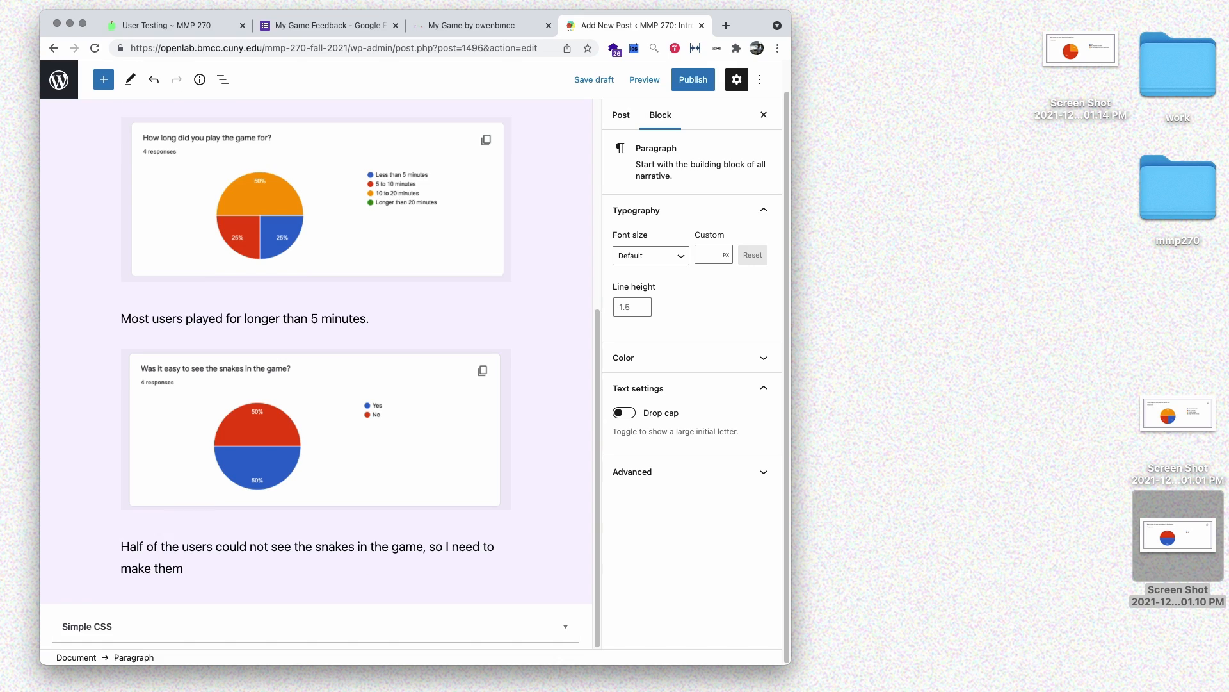
pyautogui.write('stand out from the background more.')
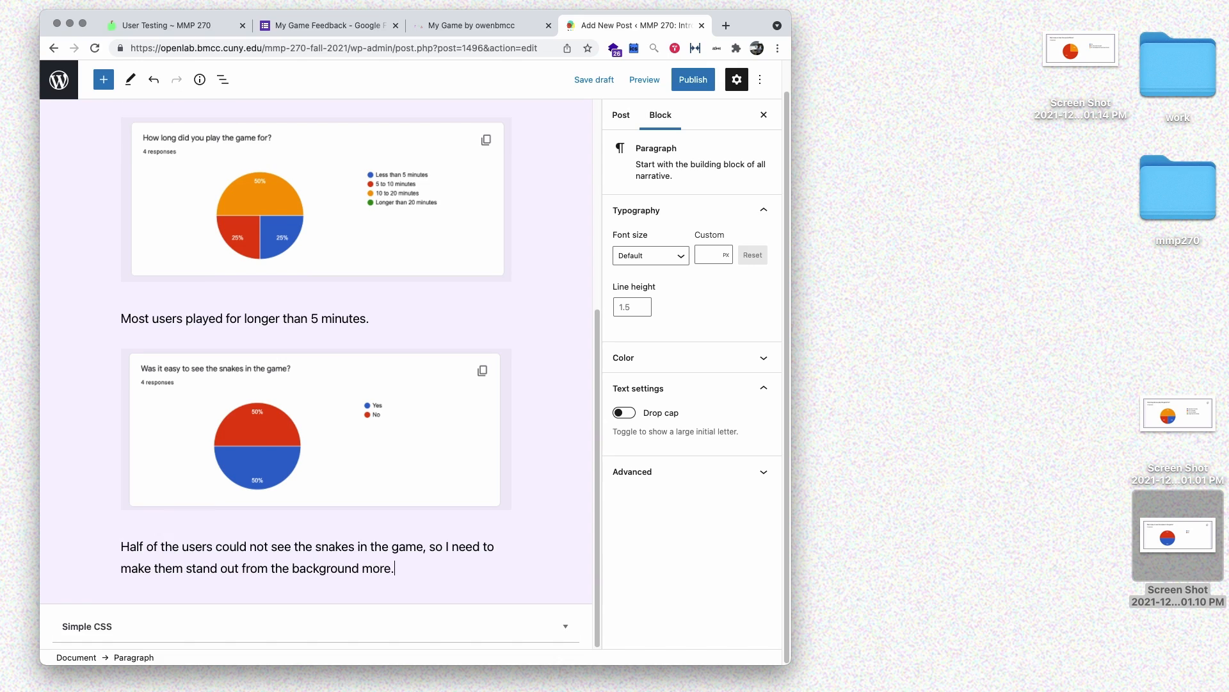
pyautogui.press('Return')
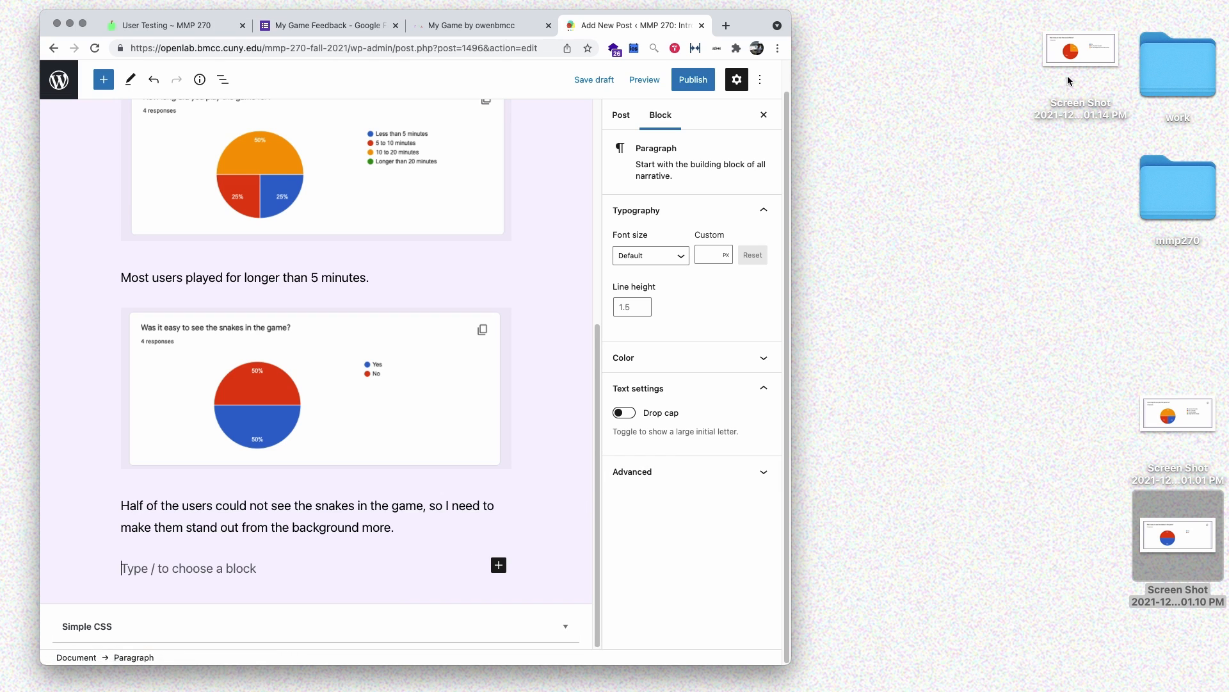
# - Insert the sound-effects chart and note all users found the sound effects too quiet, so they'll be louder
pyautogui.moveTo(1070, 81); pyautogui.dragTo(195, 563)
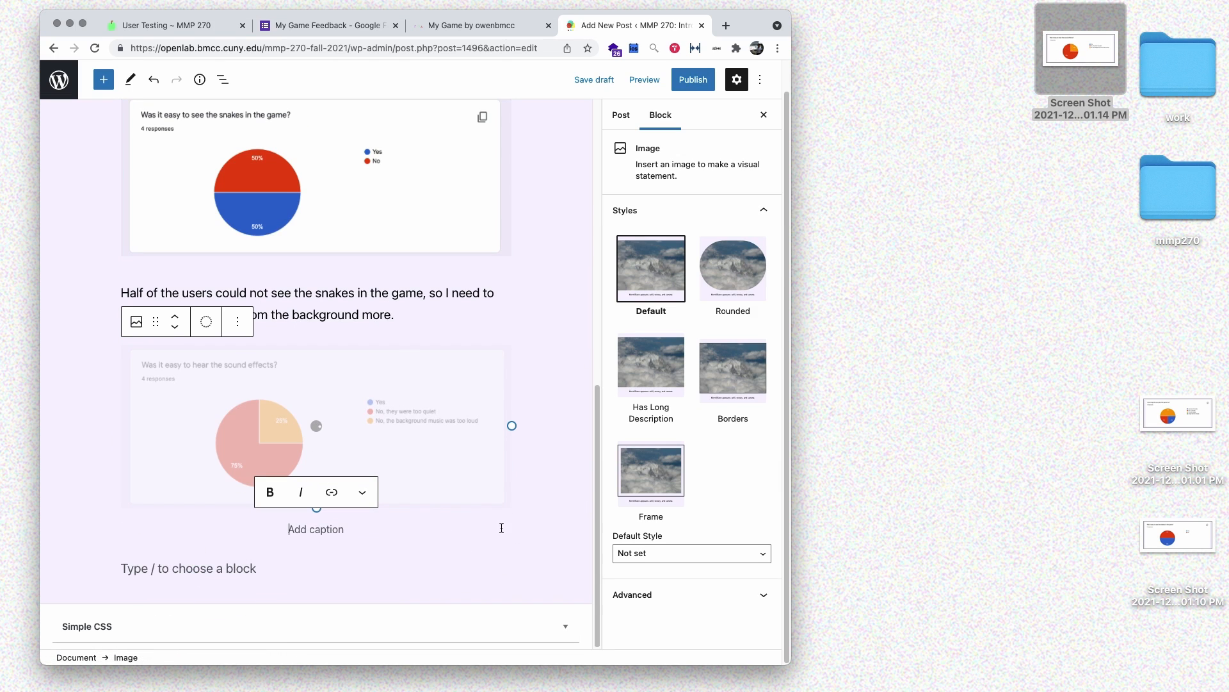
pyautogui.click(282, 564)
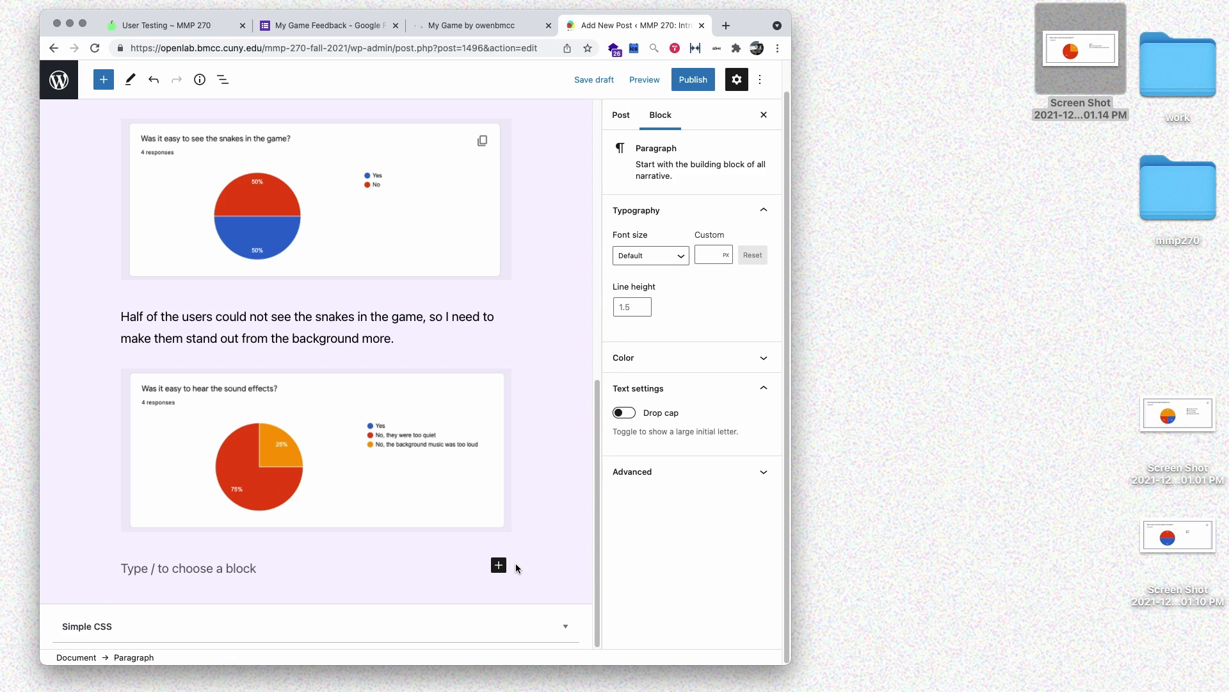
pyautogui.write('All users ag')
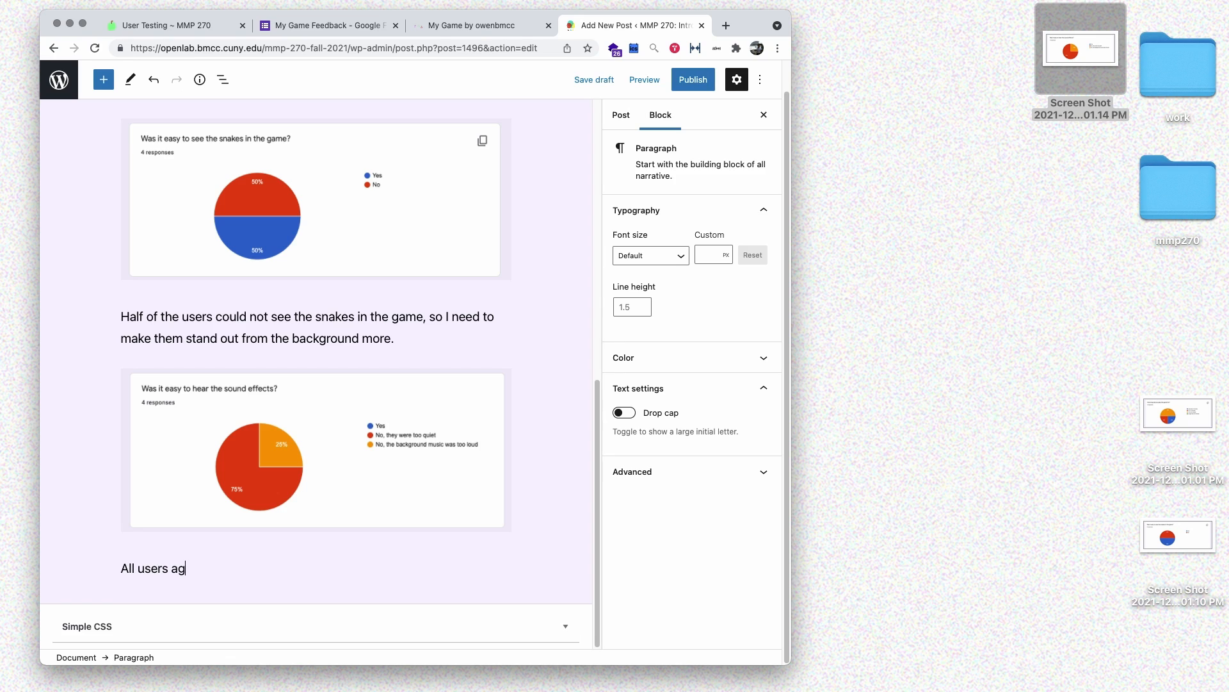
pyautogui.write('reed the sound effects were two ')
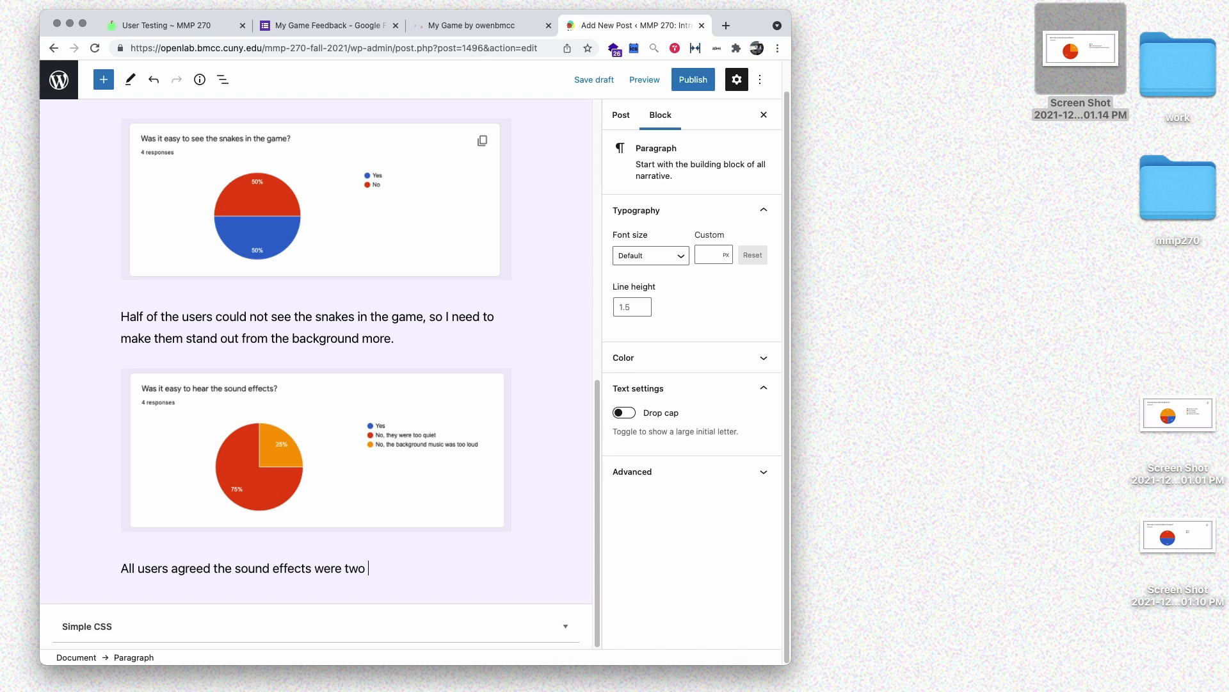
pyautogui.write('quiet, so I need to make them louder.')
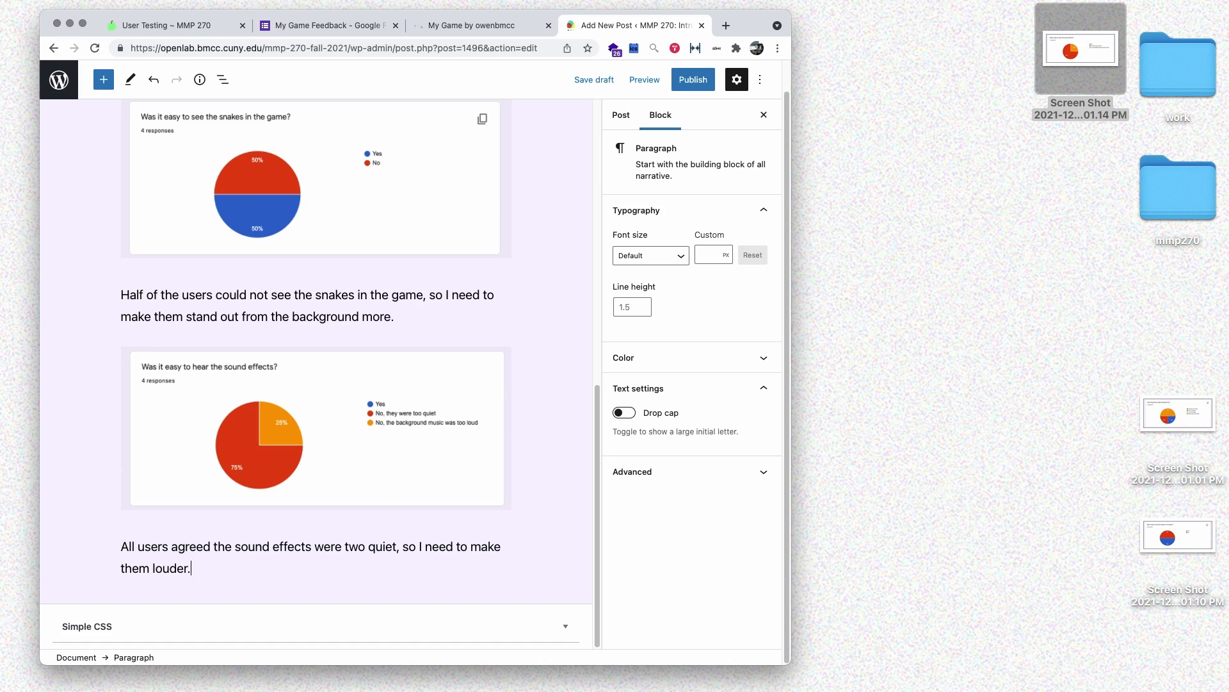
pyautogui.press('Return')
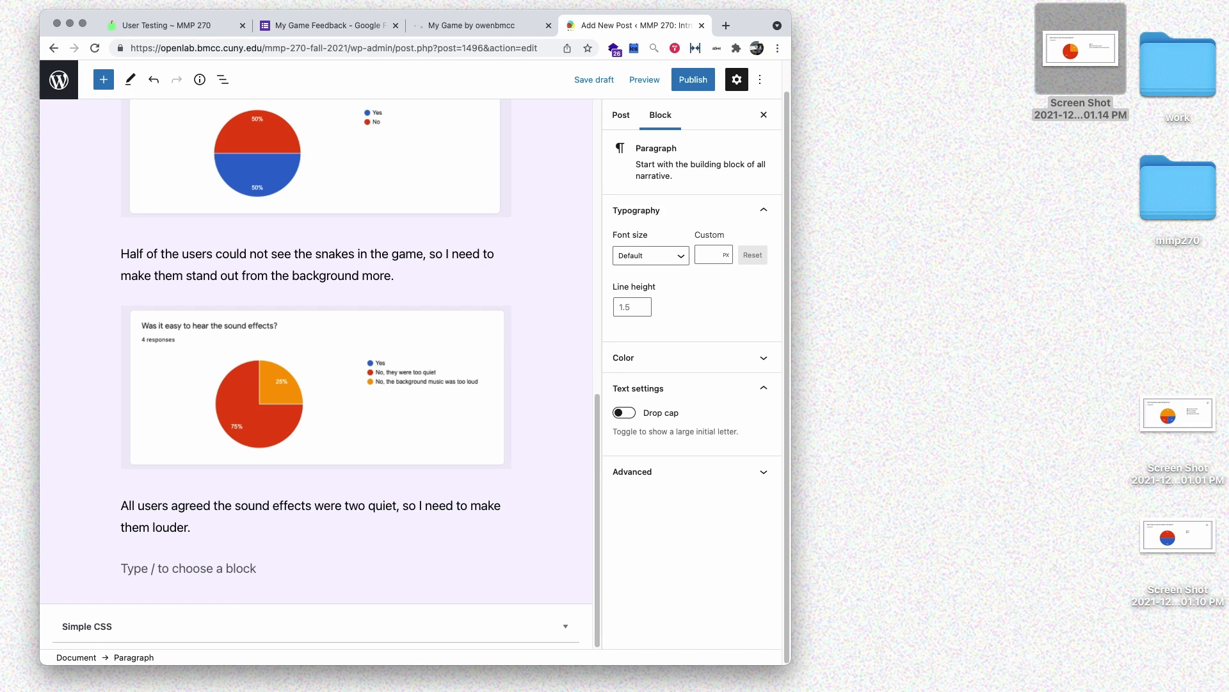
pyautogui.click(454, 25)
pyautogui.click(303, 26)
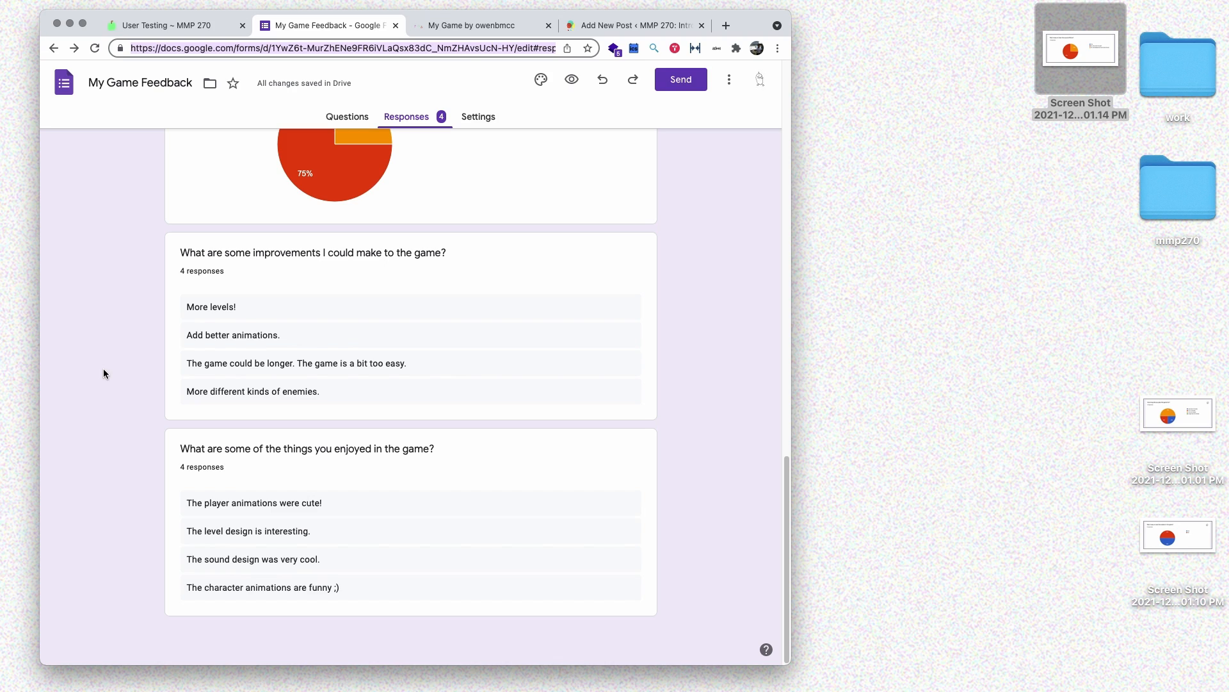
pyautogui.click(632, 25)
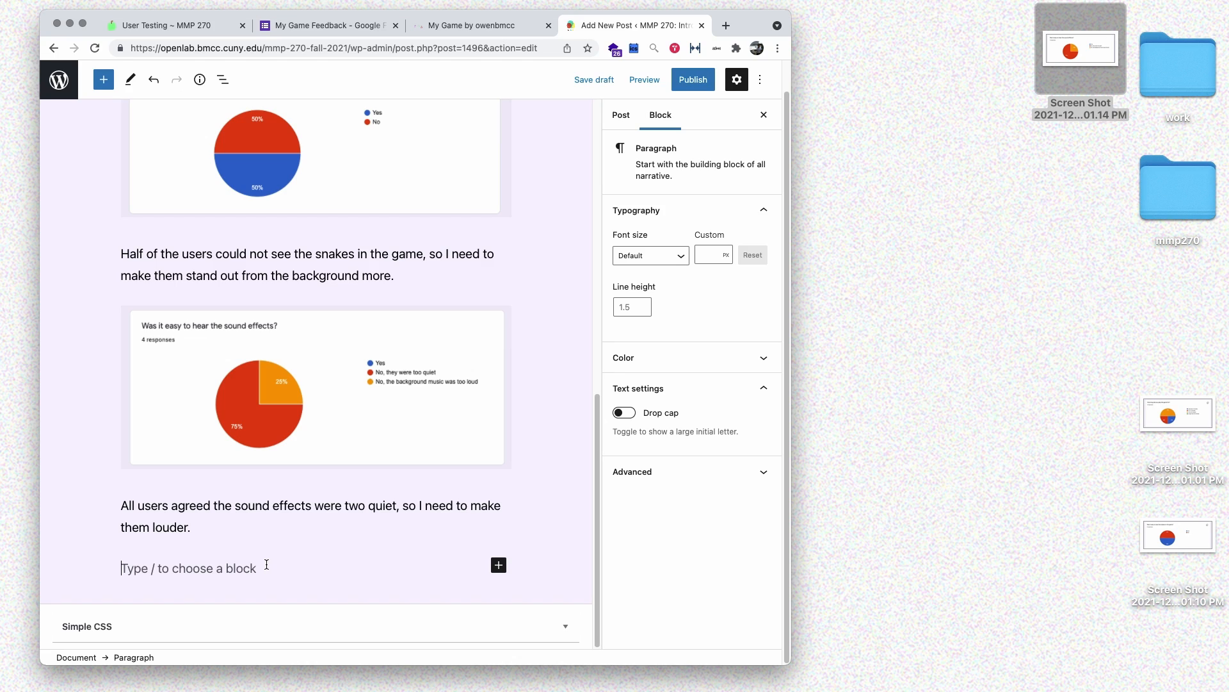
# - Add the line 'For my three improvements I want to:' and search the block inserter for 'list'
pyautogui.scroll(2, 419, 241)
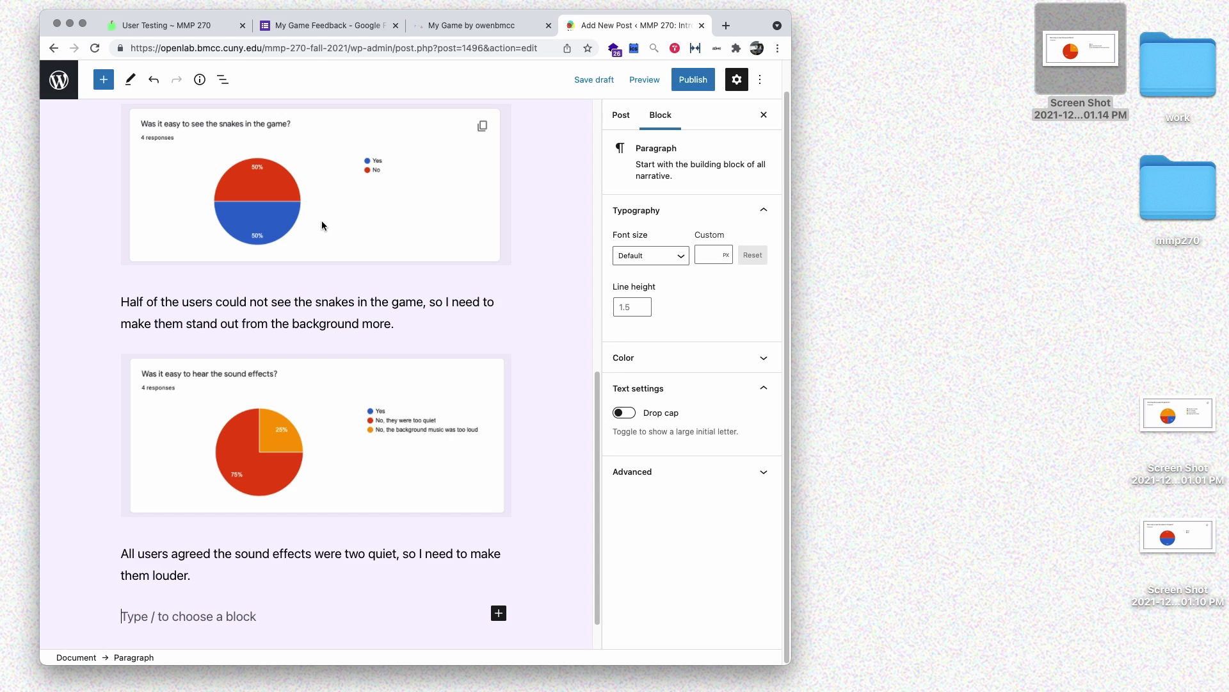
pyautogui.scroll(-2, 314, 359)
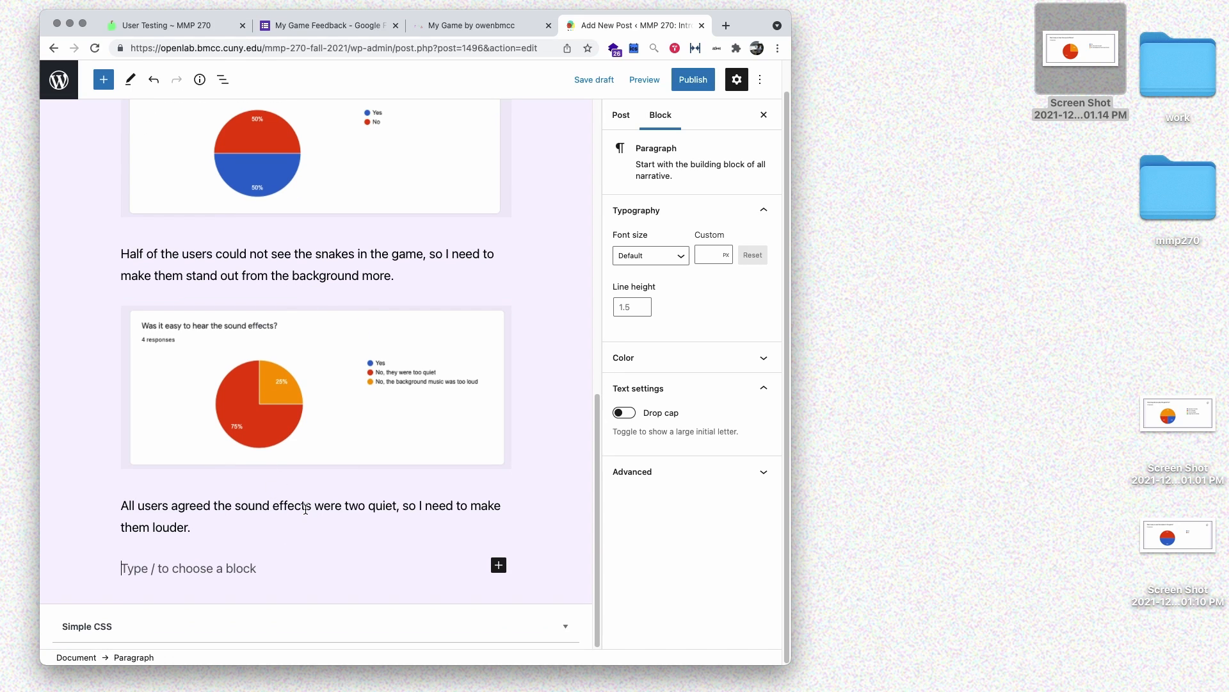
pyautogui.write('For my')
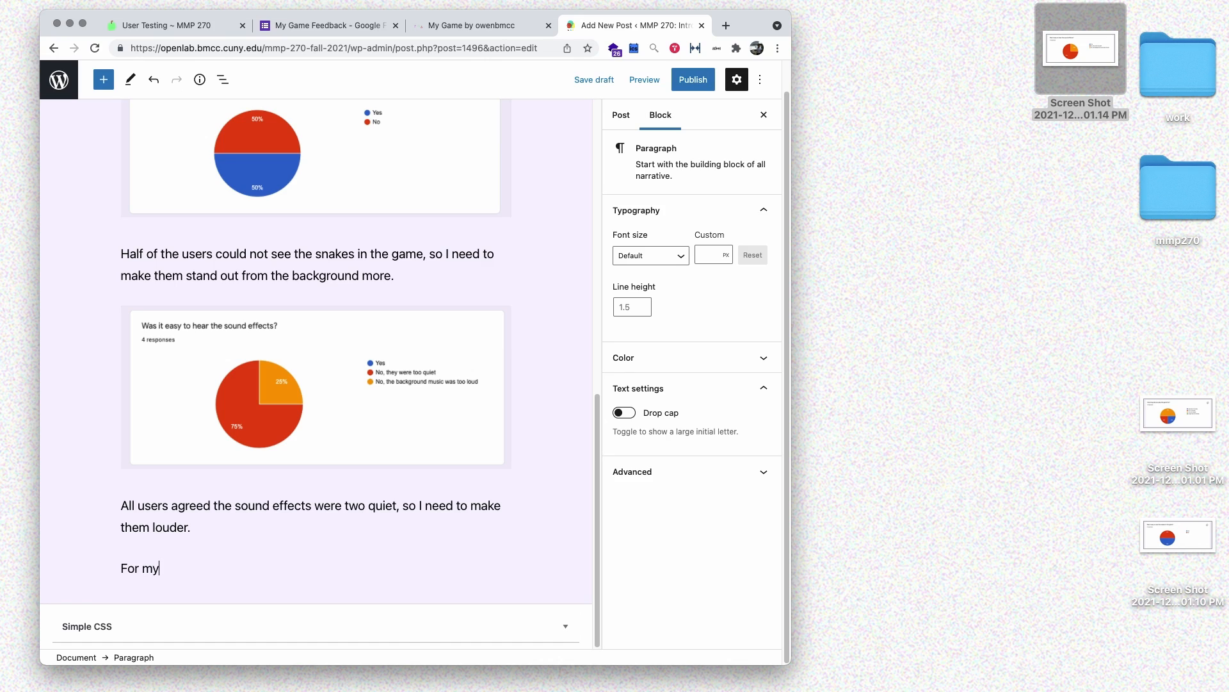
pyautogui.write(' three improv')
pyautogui.press('BackSpace')
pyautogui.press('BackSpace')
pyautogui.write('rovements I want to:')
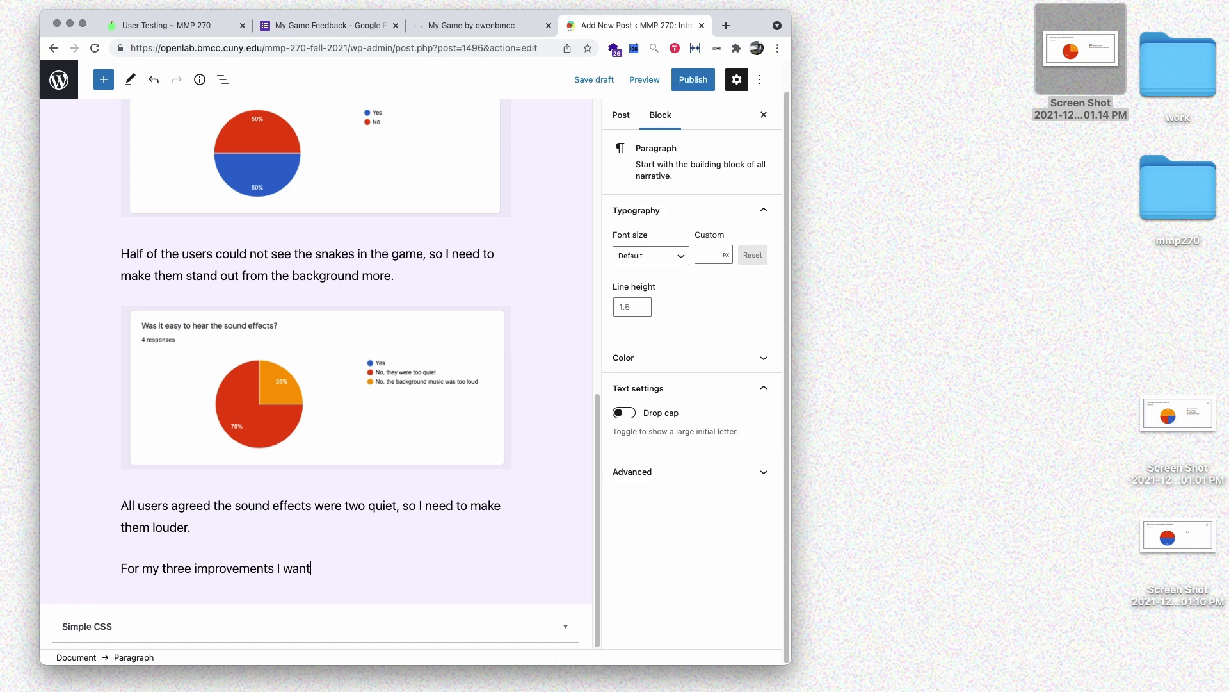
pyautogui.press('Return')
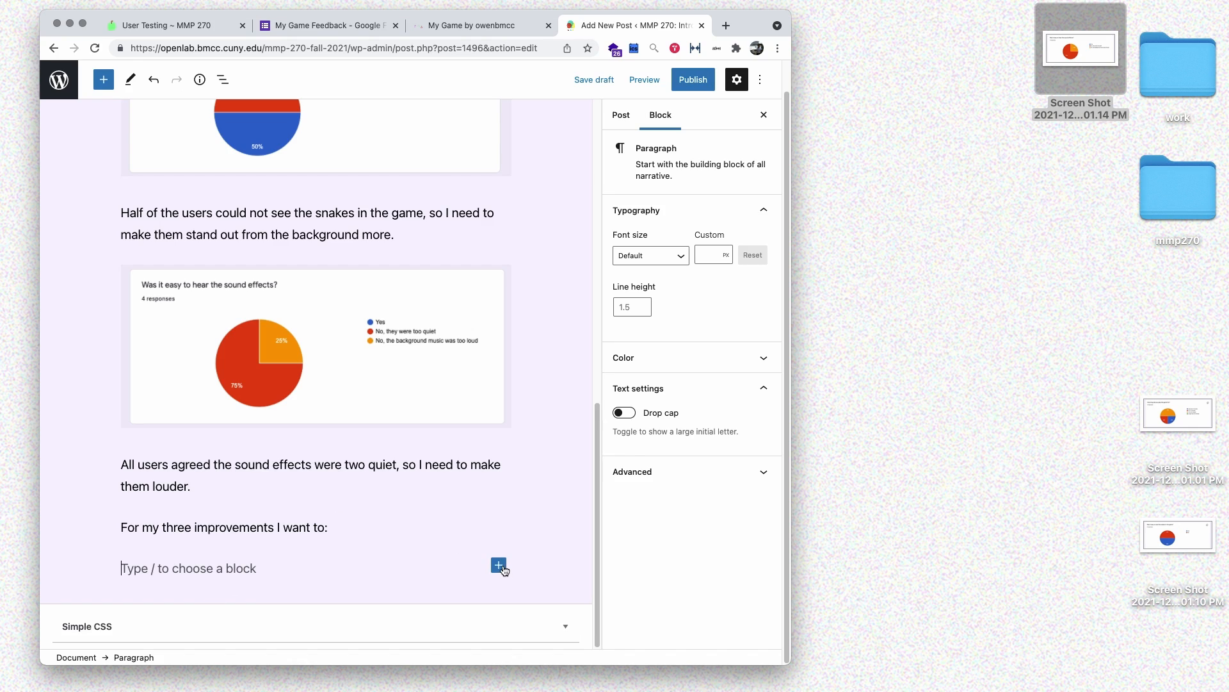
pyautogui.click(500, 564)
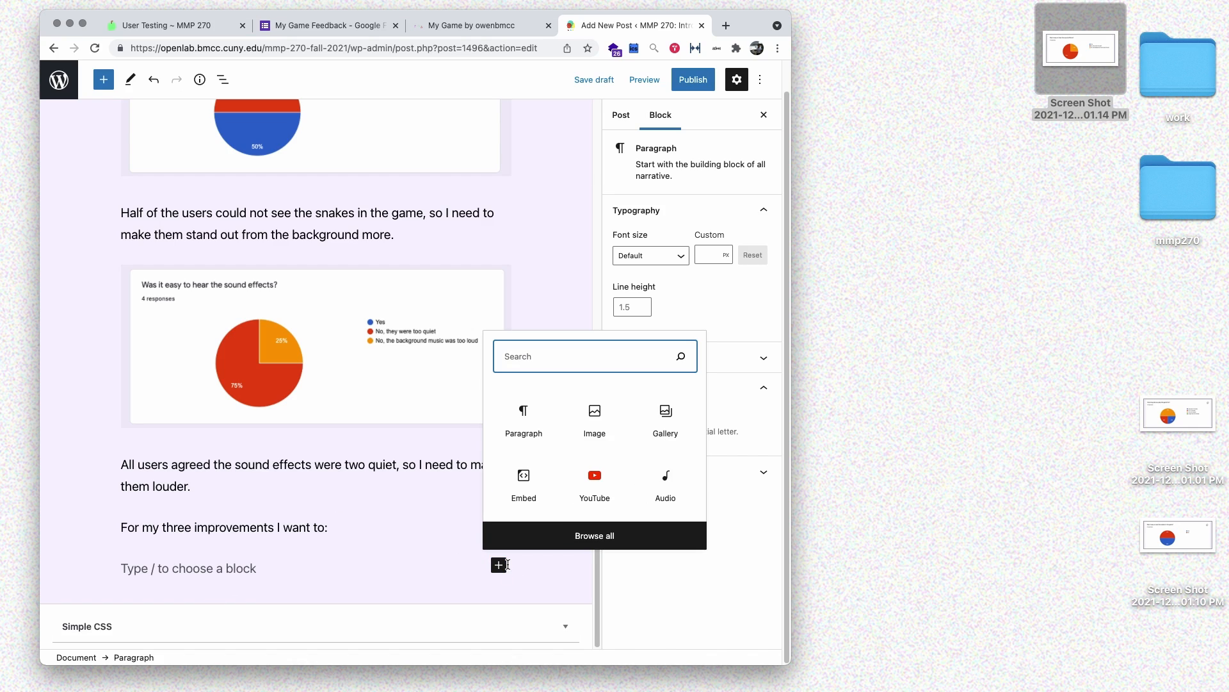
pyautogui.write('list')
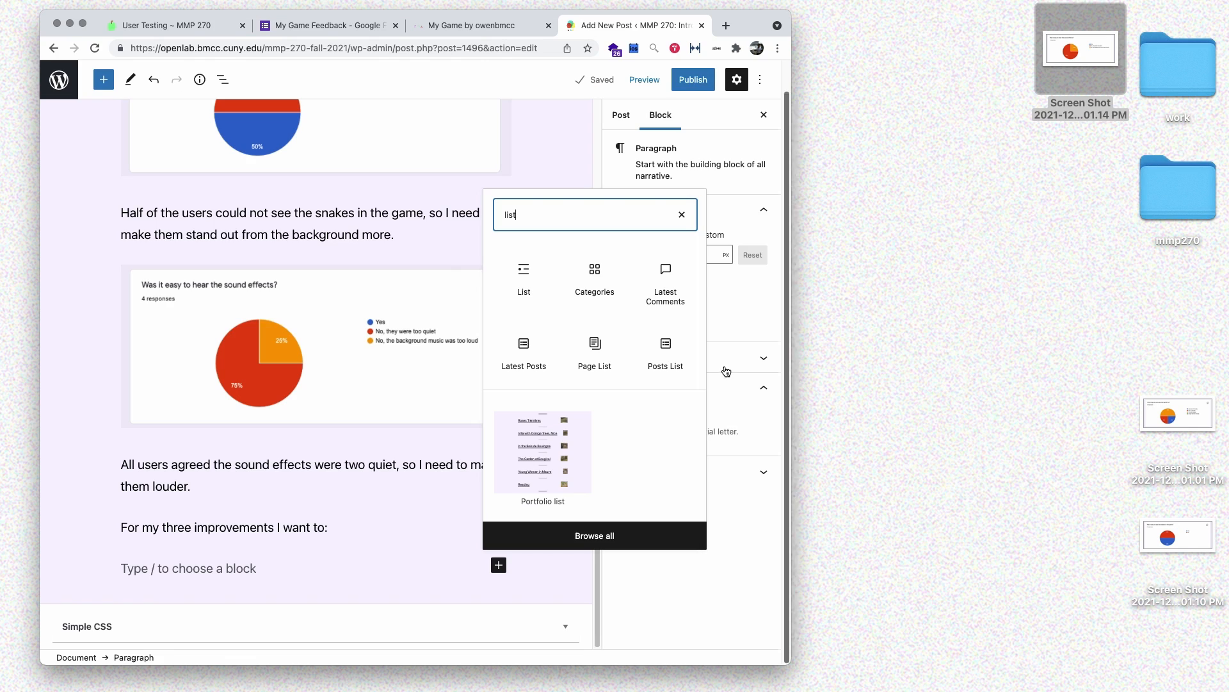
# - Insert a List block with bullets 'Add more levels', 'Louder sound effects', 'Higher contrast between enemies and backgrounds'
pyautogui.click(543, 291)
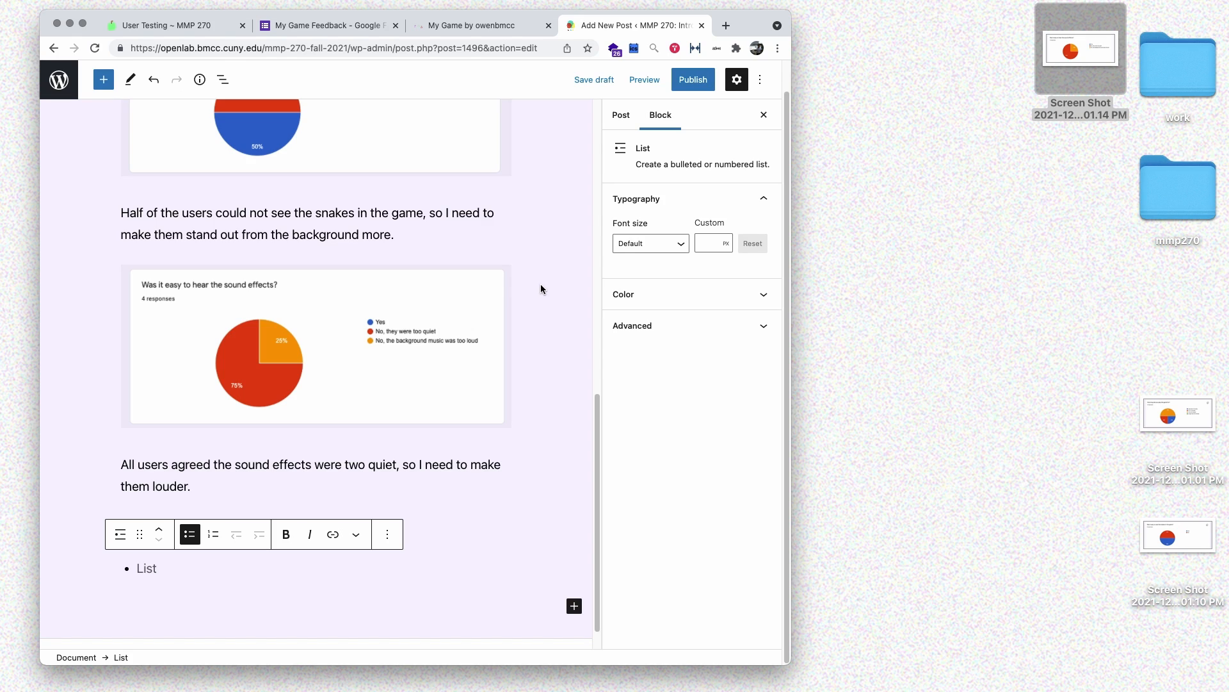
pyautogui.write('Add more lv')
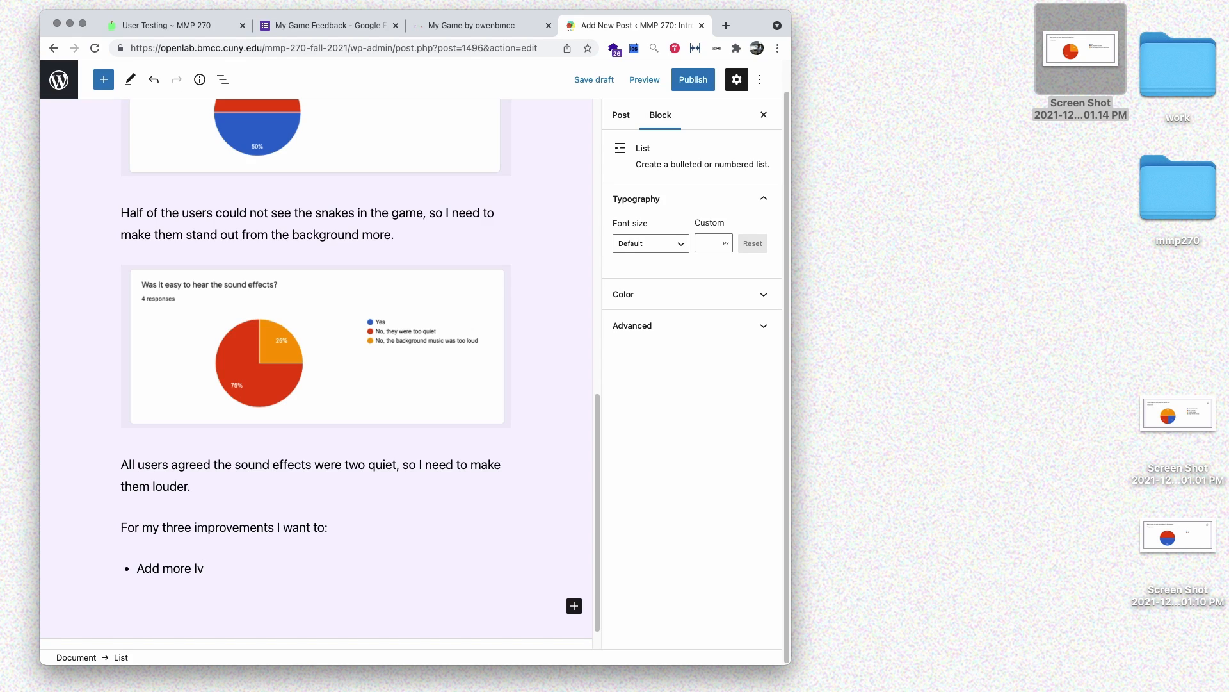
pyautogui.press('BackSpace')
pyautogui.write('evels')
pyautogui.press('Return')
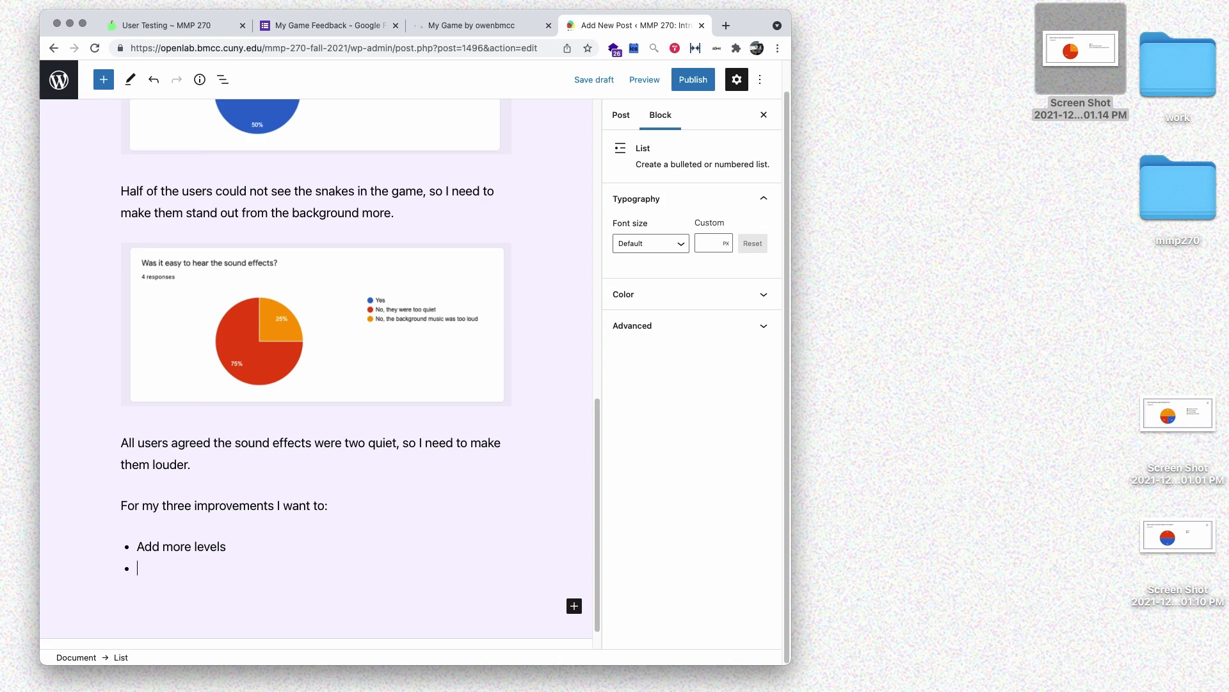
pyautogui.write('Louder sound effects')
pyautogui.press('Return')
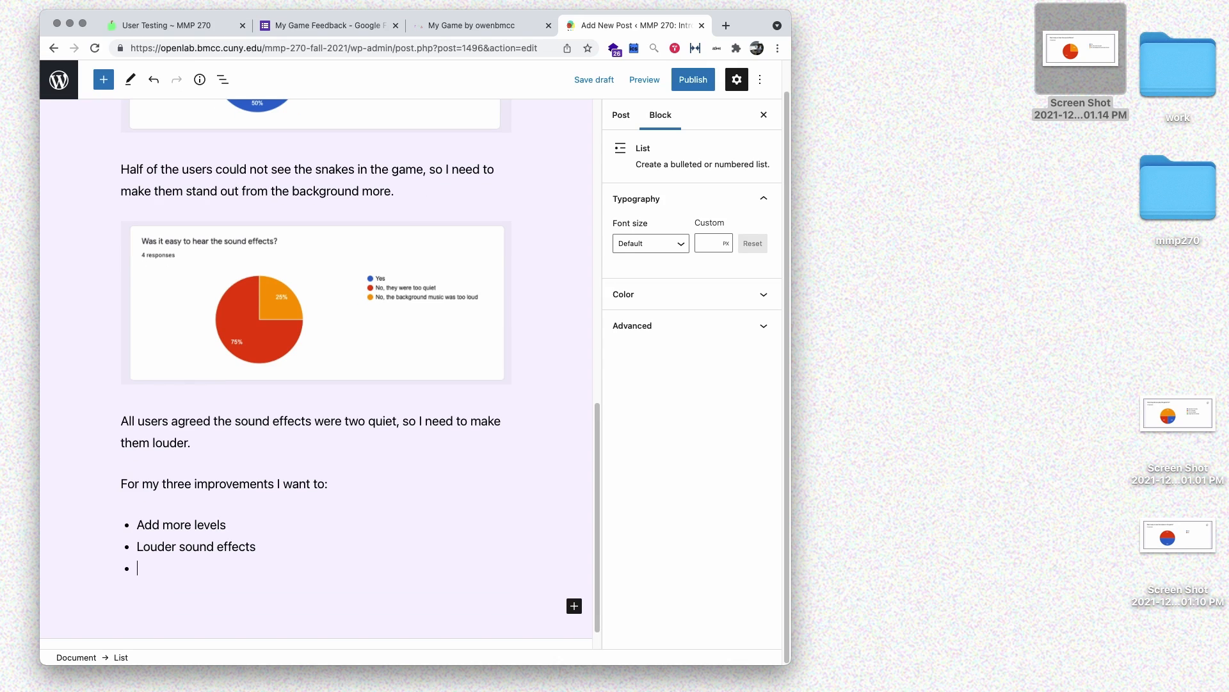
pyautogui.write('Higher contrast betwee')
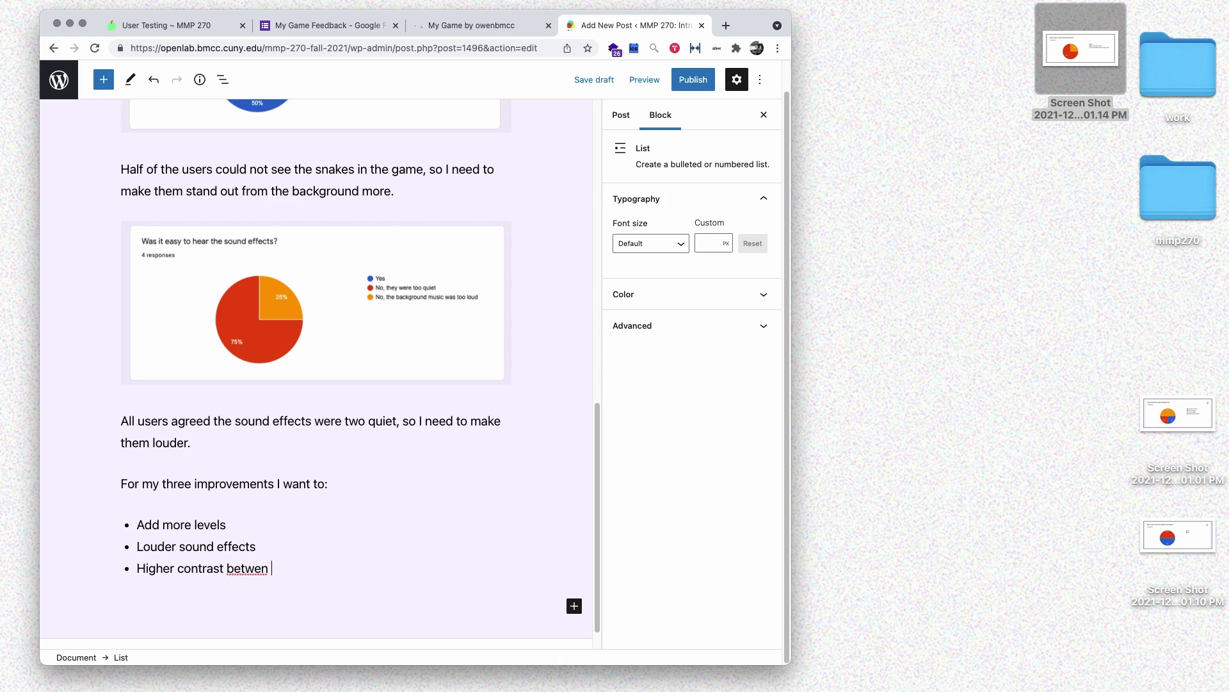
pyautogui.write('n enemies and backgrounds')
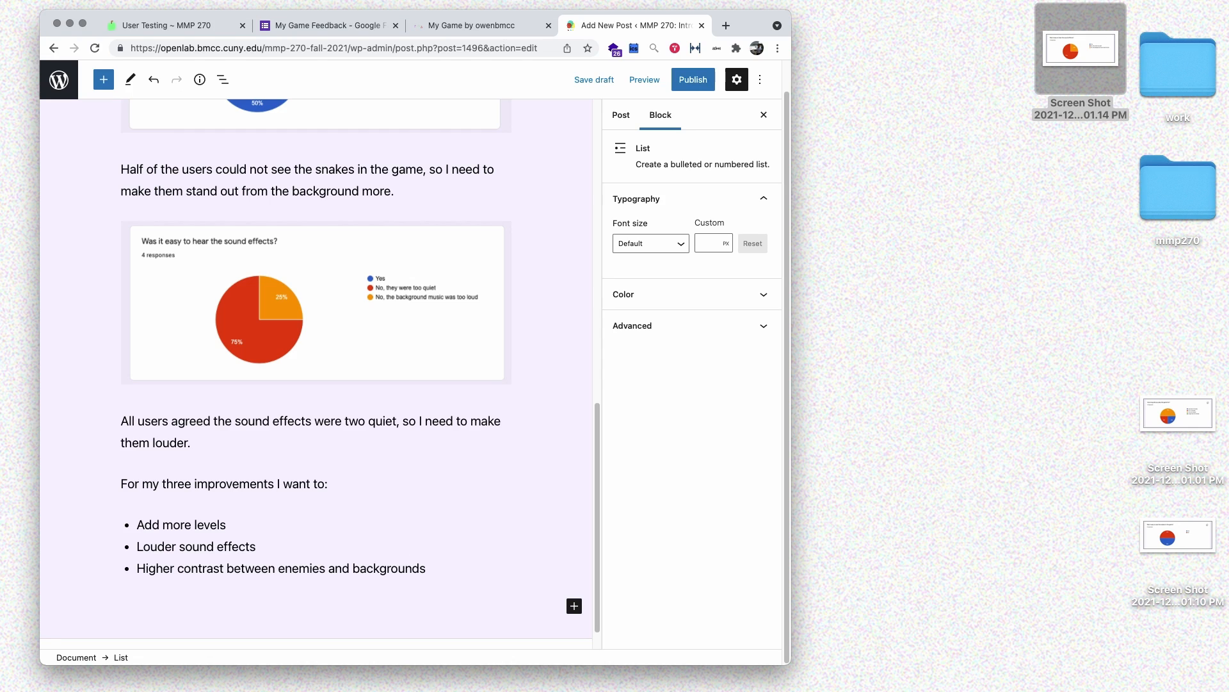
pyautogui.scroll(20, 479, 265)
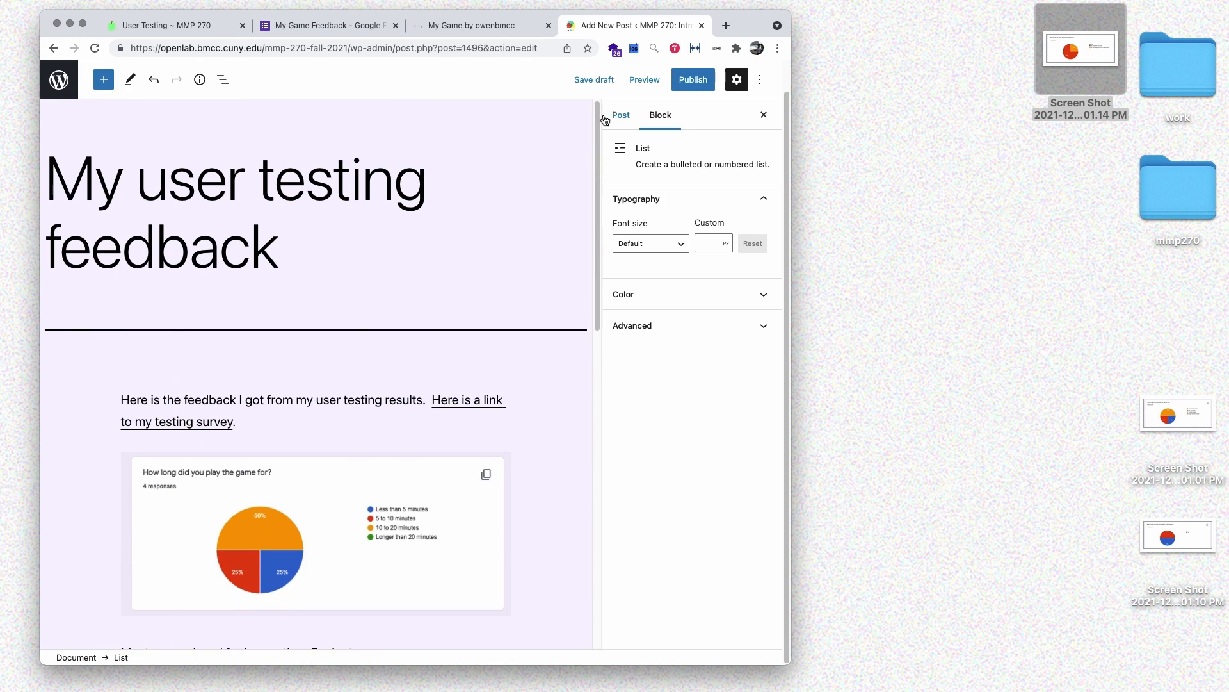
pyautogui.click(644, 79)
pyautogui.click(571, 194)
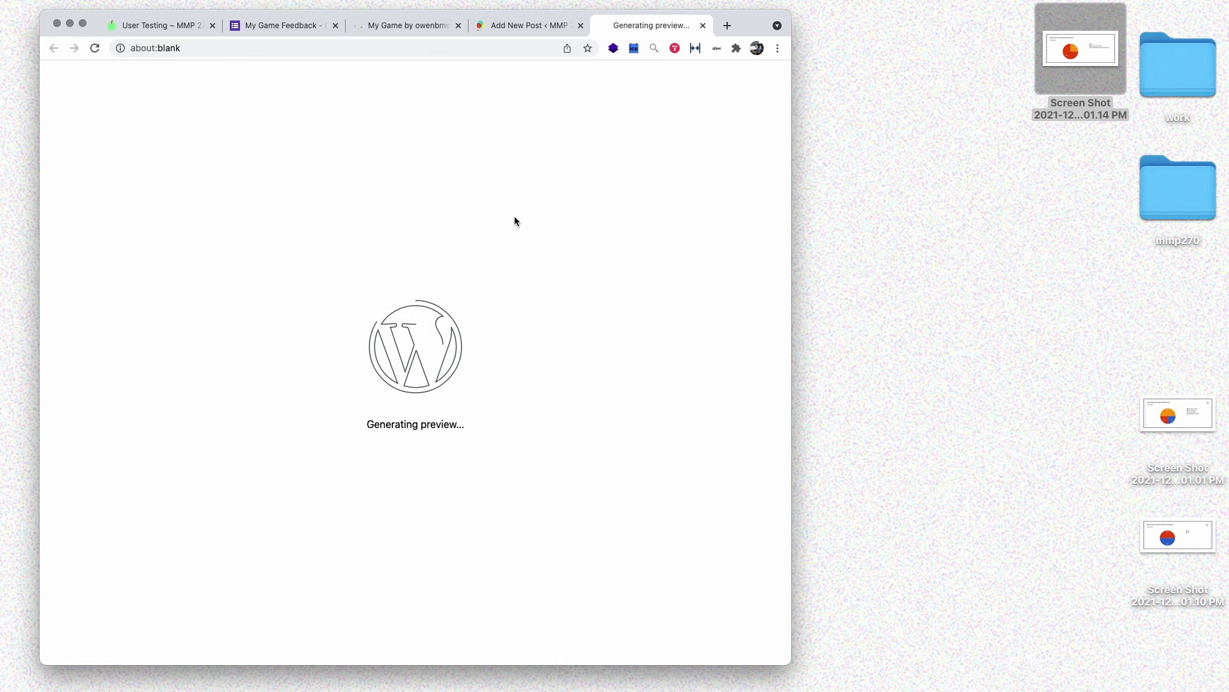
pyautogui.scroll(-2, 279, 246)
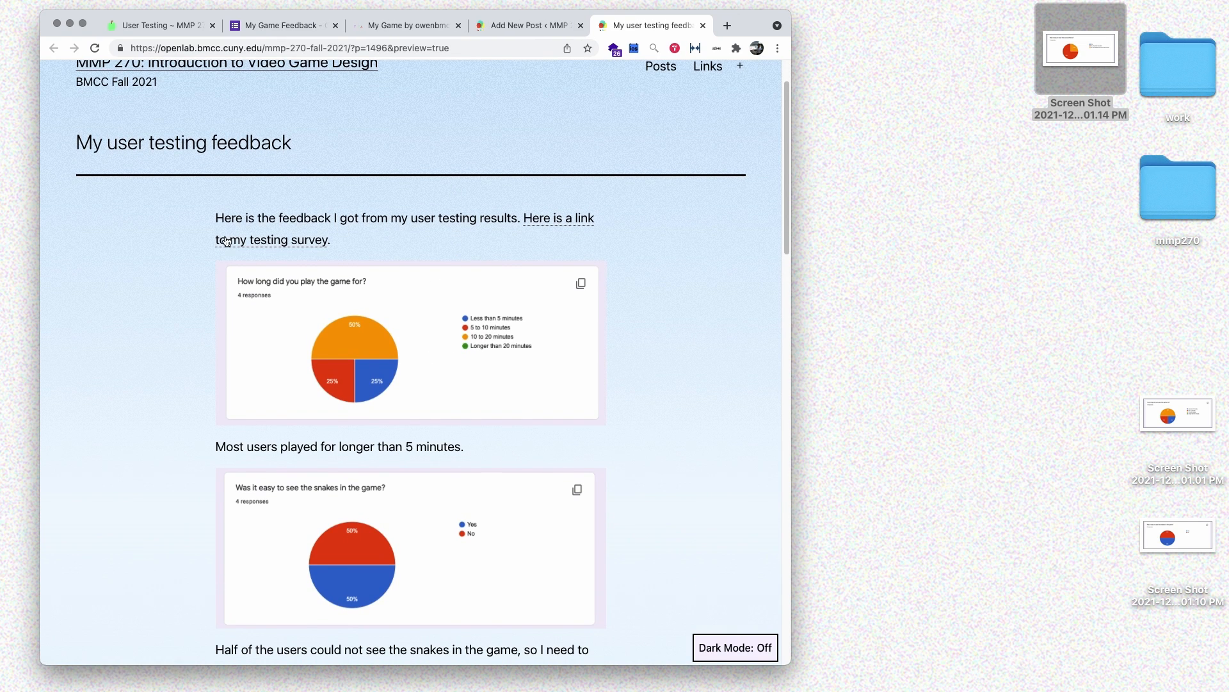
pyautogui.scroll(-3, 175, 272)
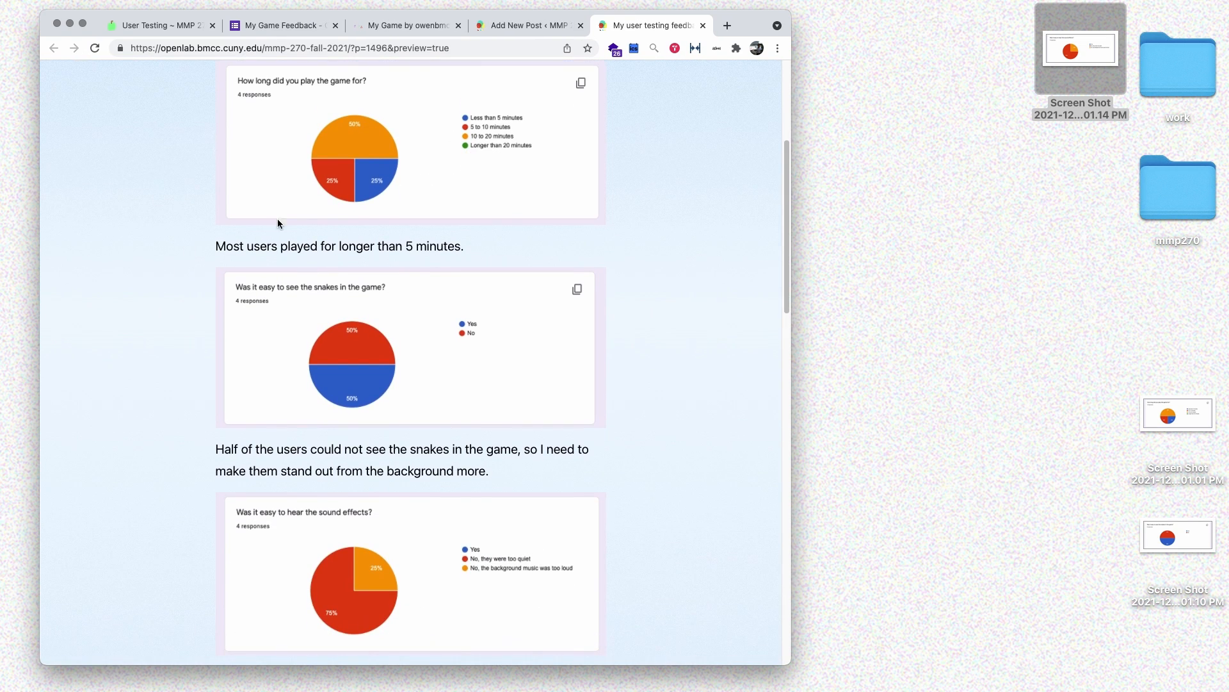
pyautogui.scroll(-2, 263, 242)
pyautogui.scroll(-3, 174, 272)
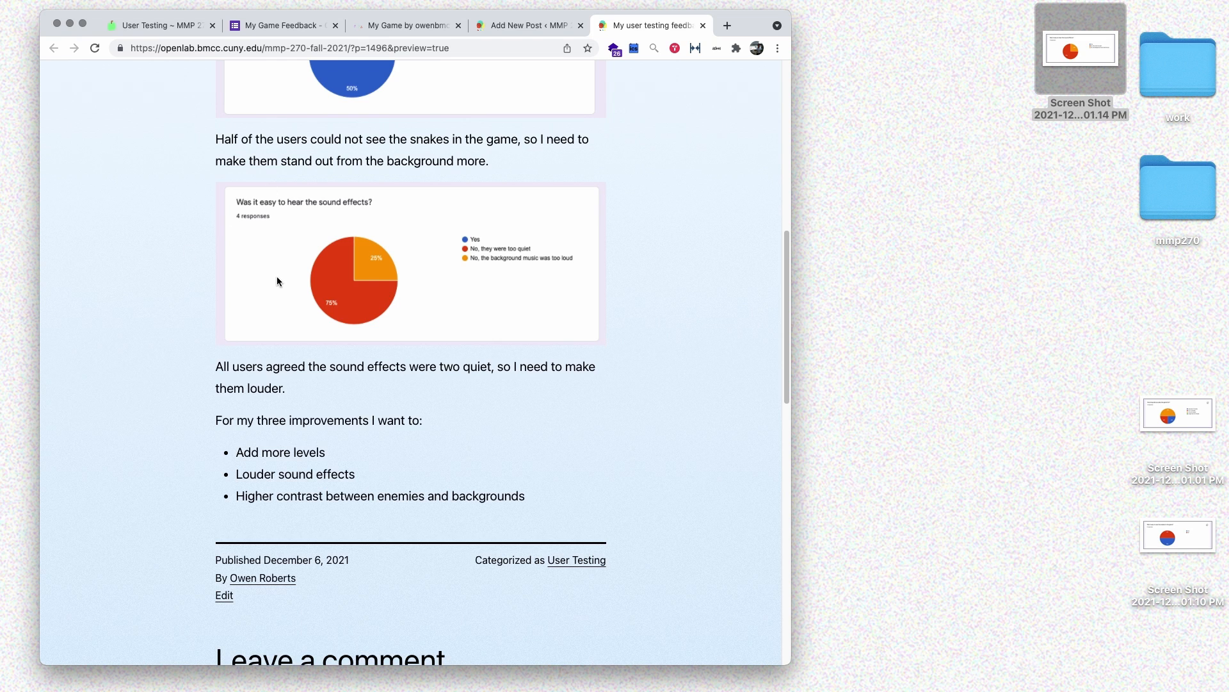
pyautogui.scroll(-3, 276, 275)
pyautogui.moveTo(220, 267); pyautogui.dragTo(562, 312)
pyautogui.scroll(12, 562, 313)
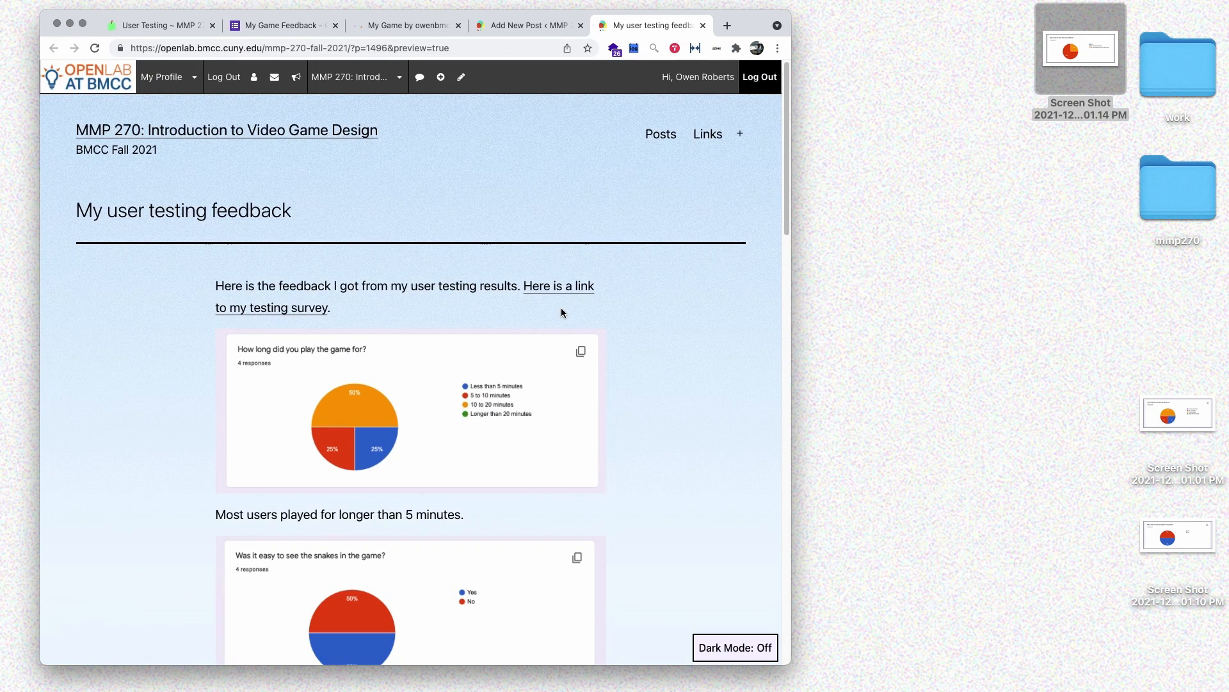
pyautogui.click(703, 25)
pyautogui.click(694, 376)
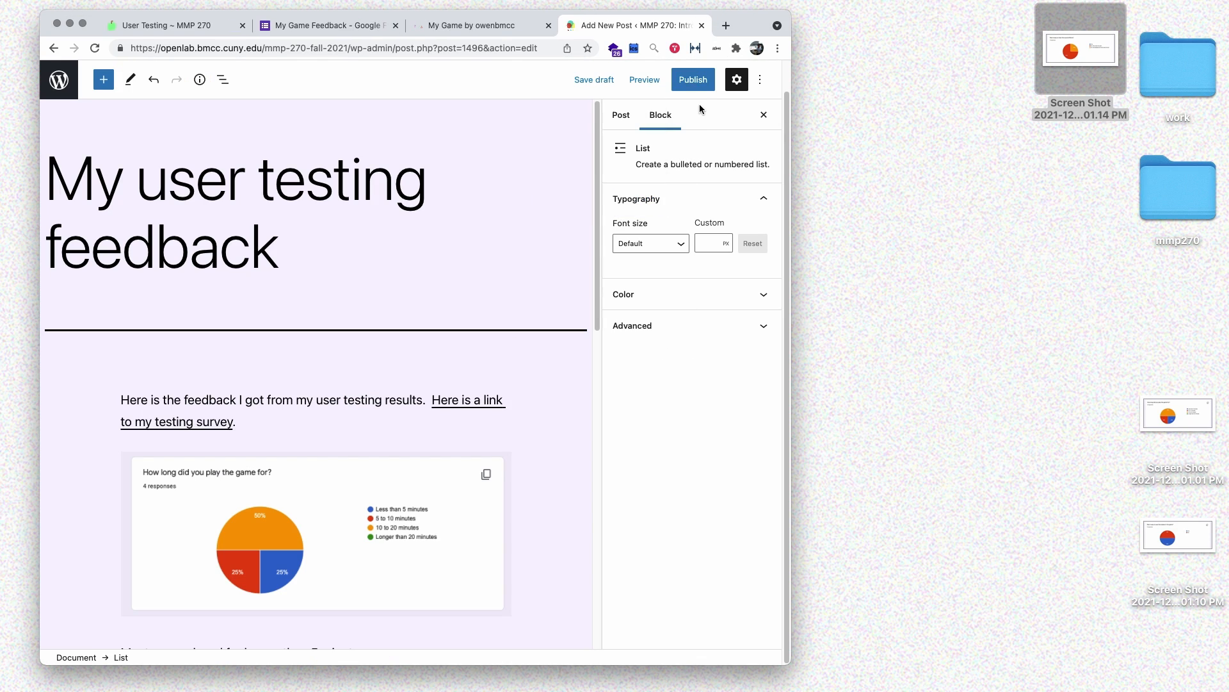